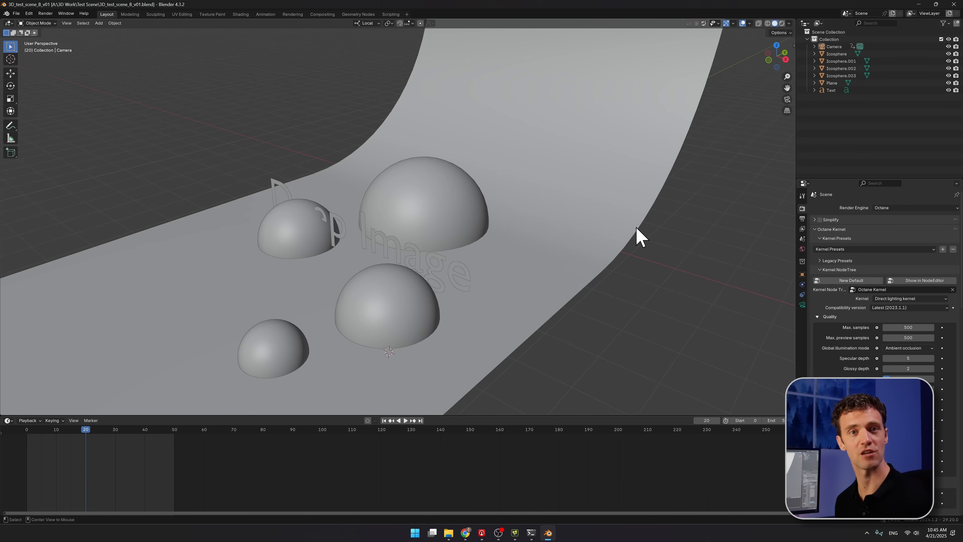
Switch to Fusion Studio and review the file name of the OctaneExport EXR sequence in the loader
{"action": "key", "text": "alt+Tab"}
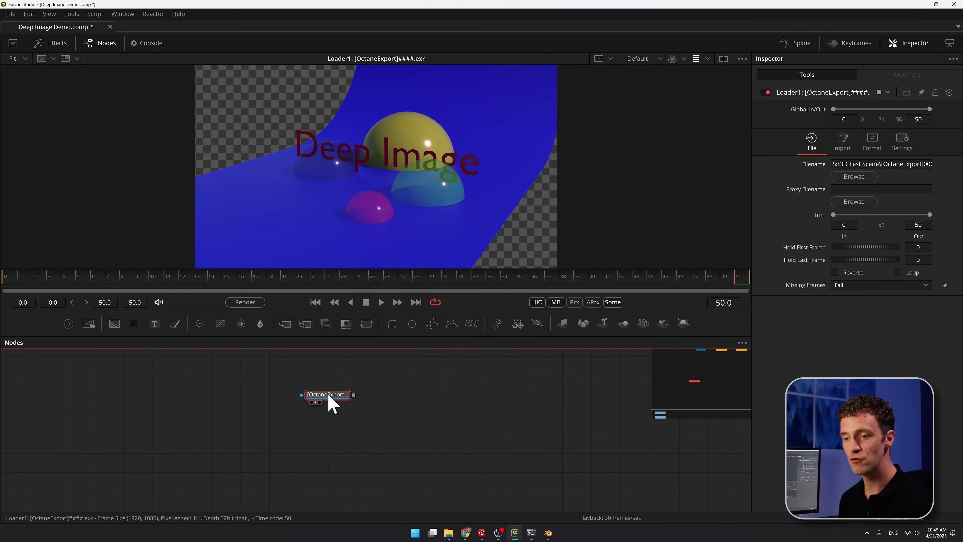
{"action": "left_click", "coordinate": [903, 164]}
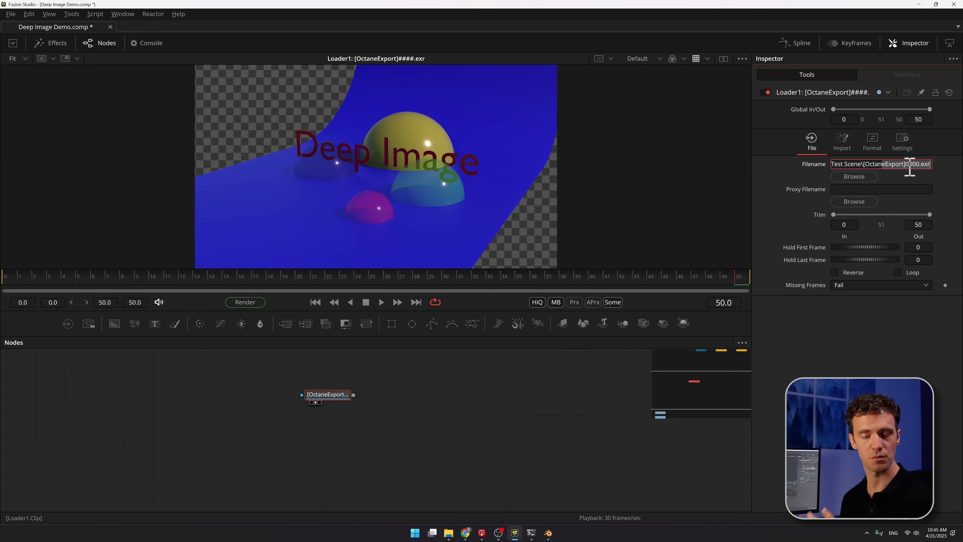
{"action": "left_click", "coordinate": [918, 182]}
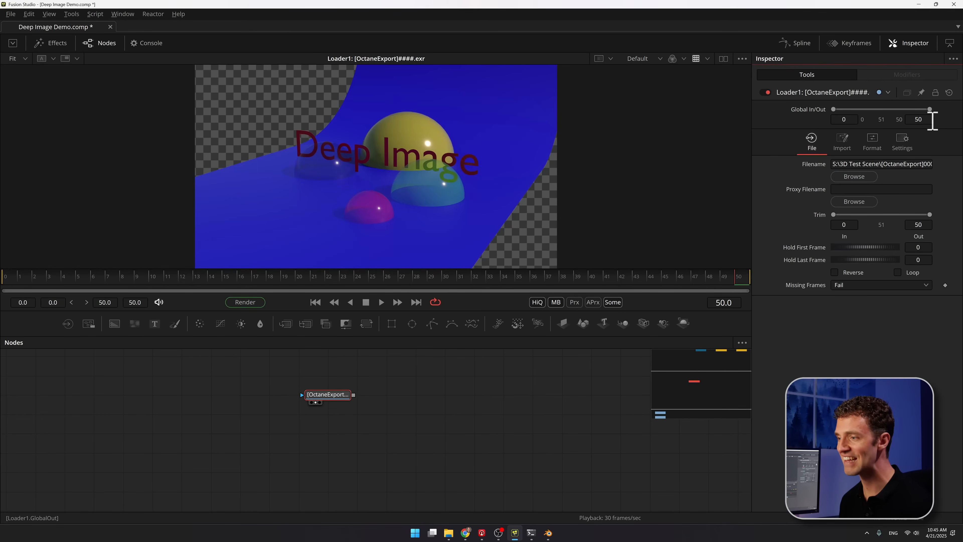
Set the loader's image output mode to Flat Image and check the render in the viewer
{"action": "left_click", "coordinate": [873, 142]}
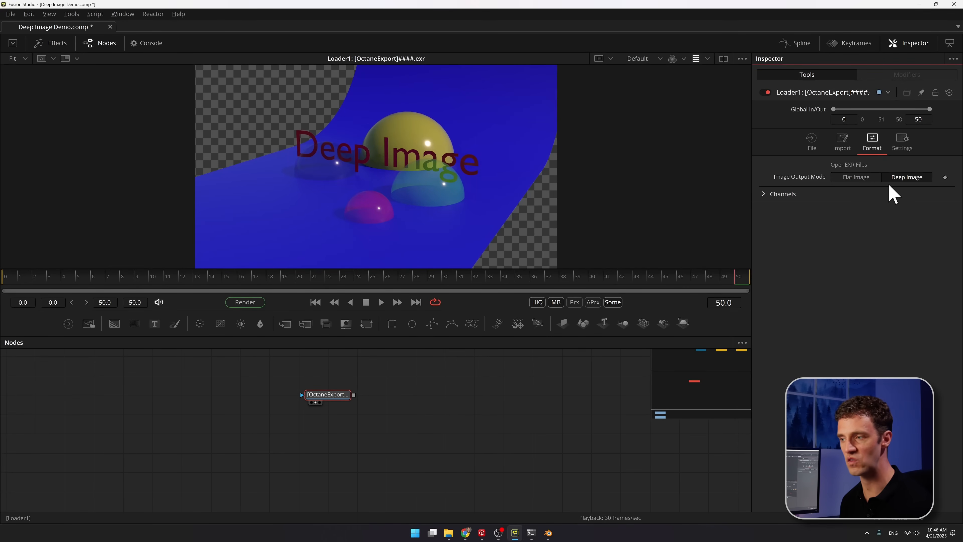
{"action": "left_click", "coordinate": [854, 181]}
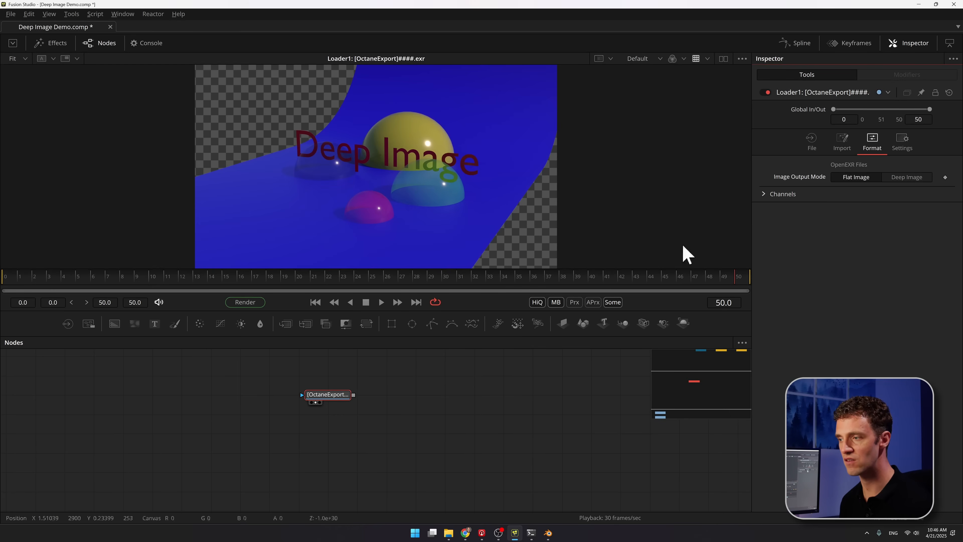
{"action": "left_click_drag", "start_coordinate": [508, 151], "coordinate": [499, 168]}
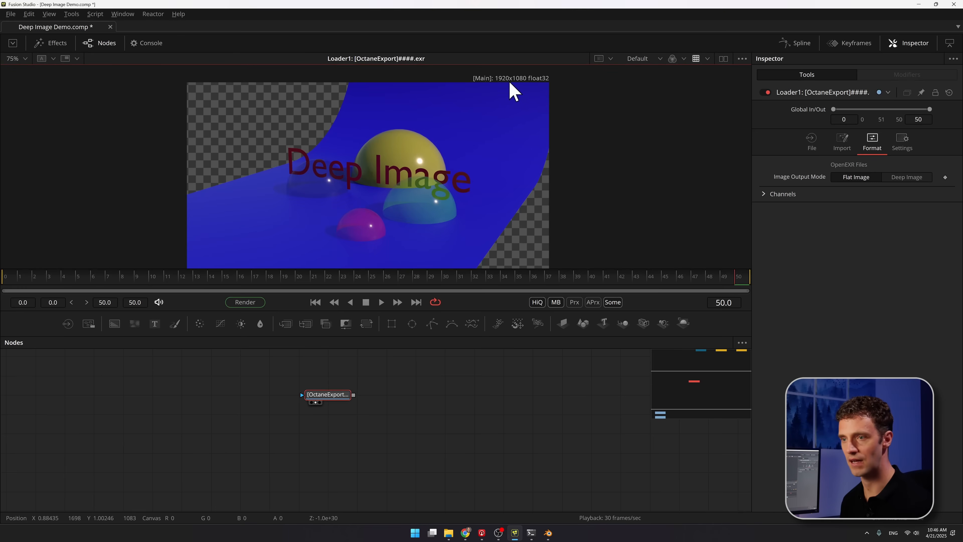
{"action": "left_click", "coordinate": [682, 58]}
{"action": "left_click", "coordinate": [577, 176]}
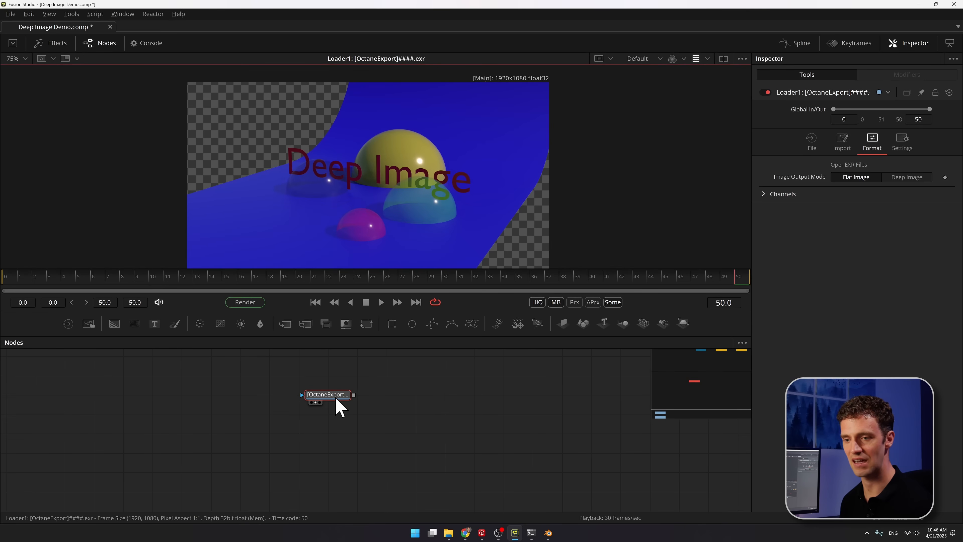
Add a BrightnessContrast node connected after the OctaneExport loader
{"action": "left_click", "coordinate": [240, 323]}
{"action": "left_click_drag", "start_coordinate": [389, 394], "coordinate": [421, 396]}
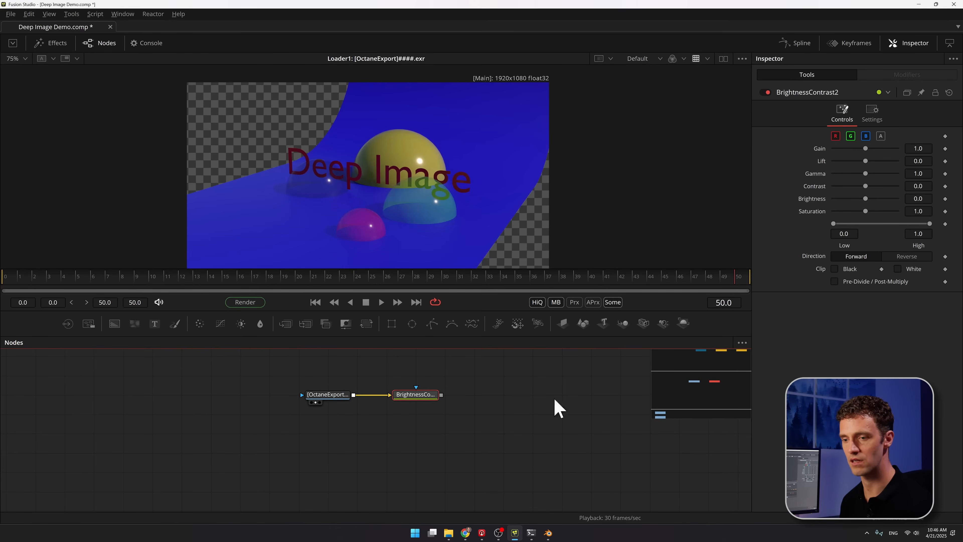
Disconnect the loader, set its image output mode to Deep Image, and try to connect it to the BrightnessContrast node
{"action": "left_click", "coordinate": [327, 395]}
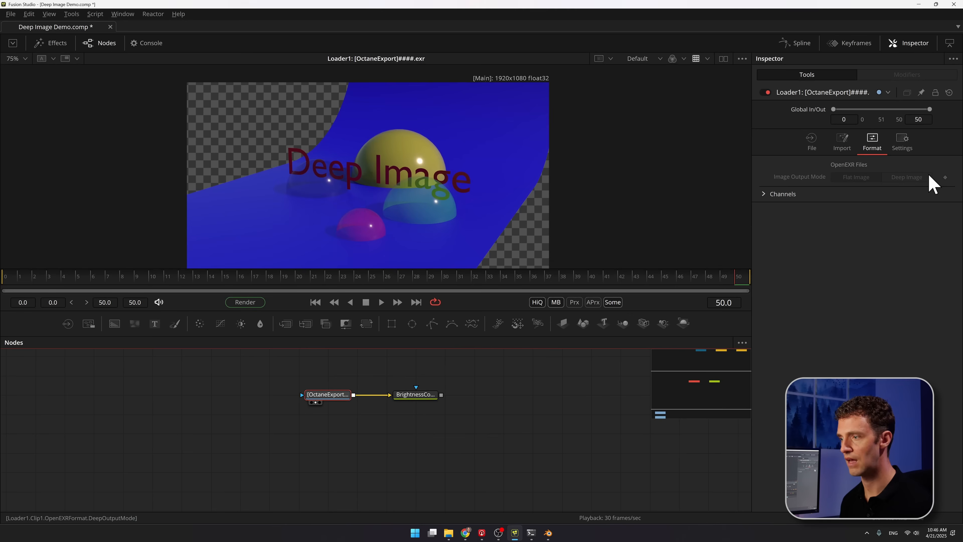
{"action": "left_click_drag", "start_coordinate": [396, 396], "coordinate": [385, 395]}
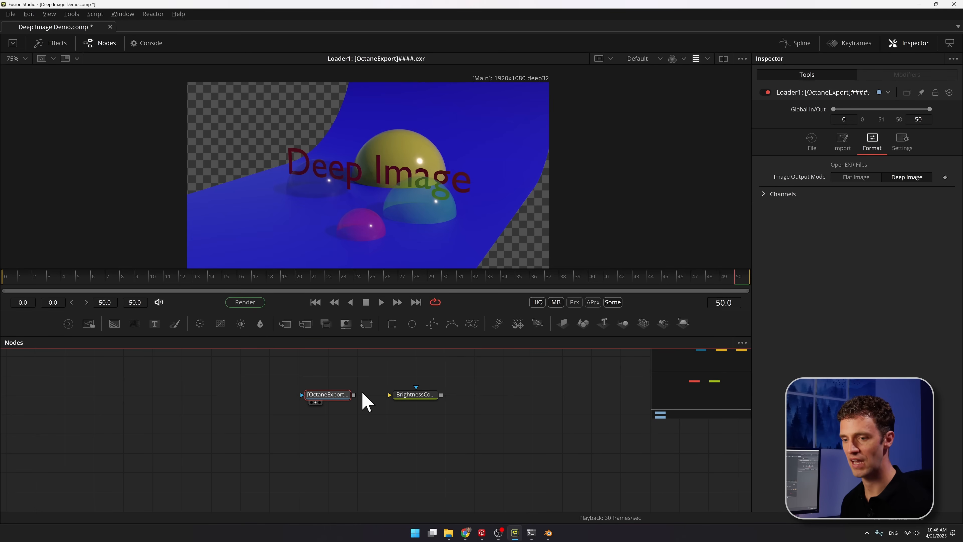
{"action": "left_click_drag", "start_coordinate": [353, 395], "coordinate": [414, 400]}
Insert a Deep To Image node between the loader and the BrightnessContrast node and connect the loader to it
{"action": "left_click_drag", "start_coordinate": [346, 399], "coordinate": [327, 398]}
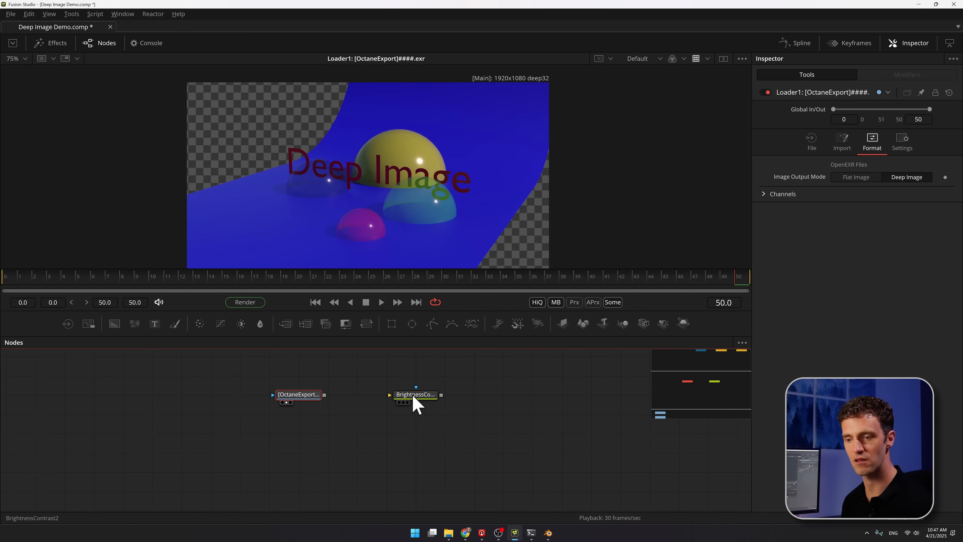
{"action": "left_click", "coordinate": [416, 395]}
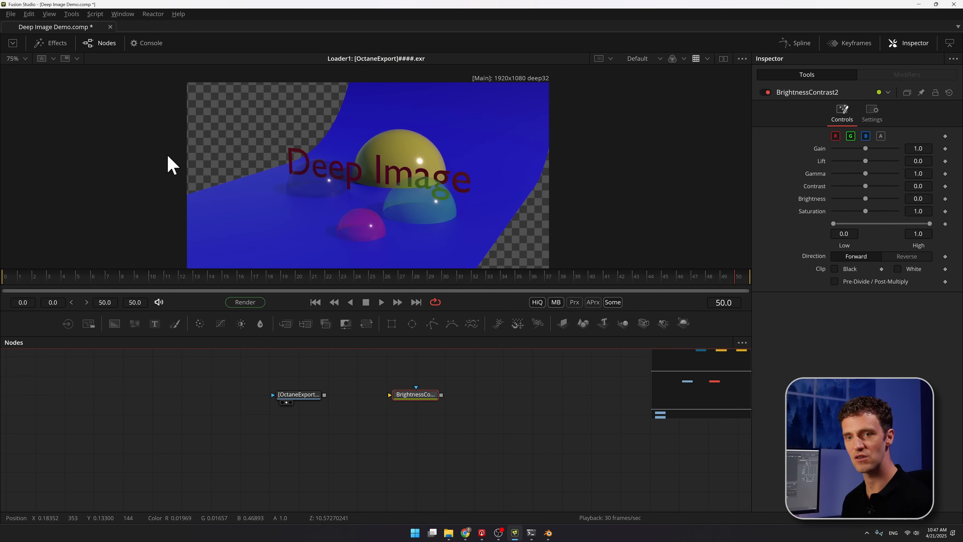
{"action": "left_click", "coordinate": [52, 46]}
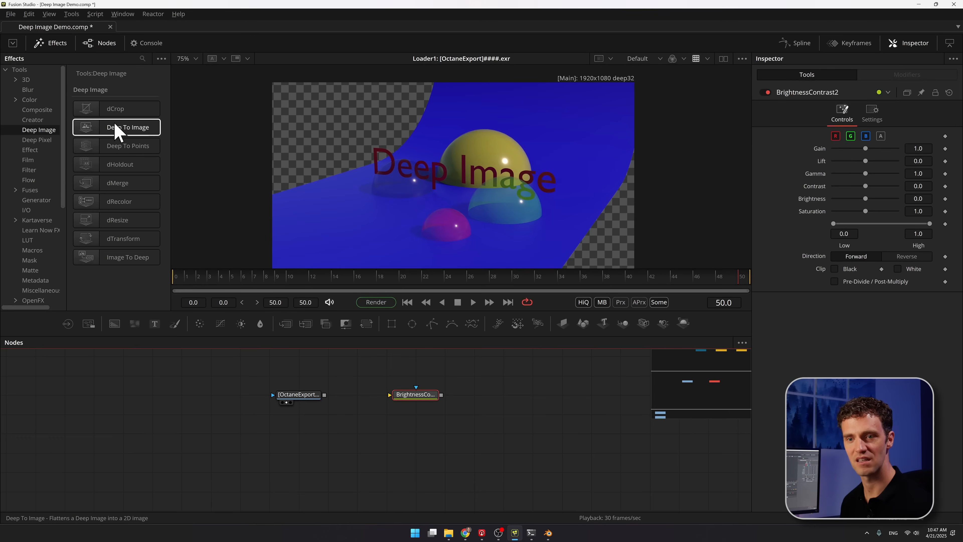
{"action": "left_click_drag", "start_coordinate": [117, 129], "coordinate": [350, 360]}
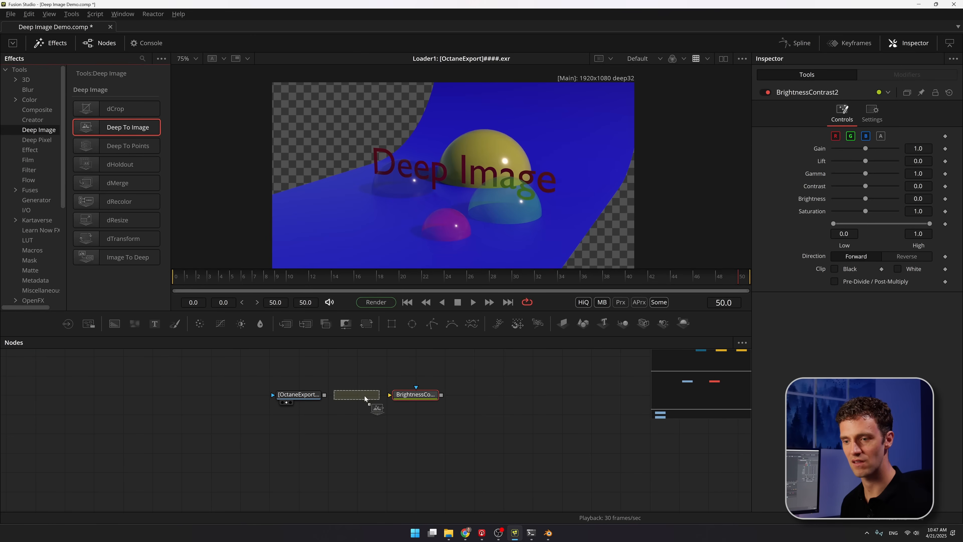
{"action": "left_click_drag", "start_coordinate": [364, 397], "coordinate": [486, 396]}
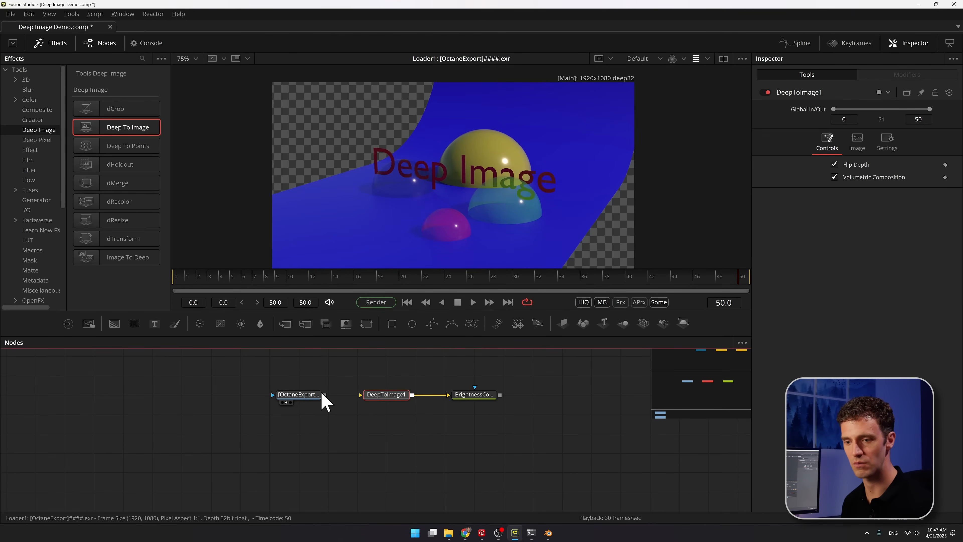
{"action": "left_click_drag", "start_coordinate": [325, 396], "coordinate": [387, 405]}
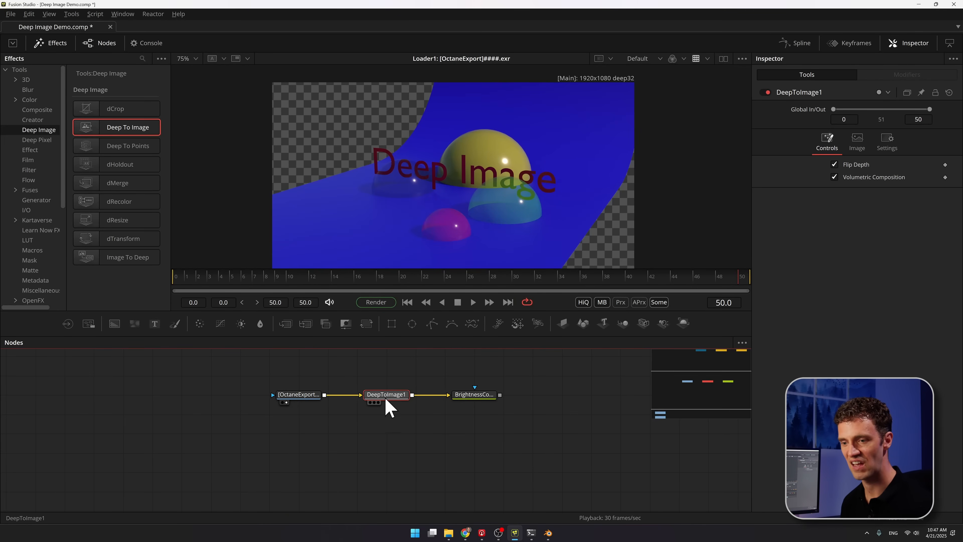
{"action": "left_click_drag", "start_coordinate": [305, 403], "coordinate": [275, 403]}
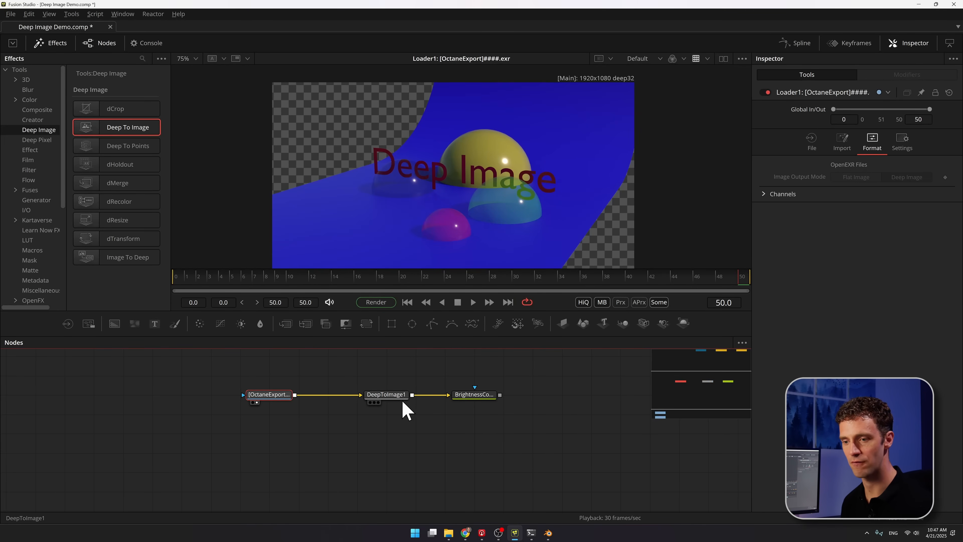
{"action": "left_click", "coordinate": [395, 398]}
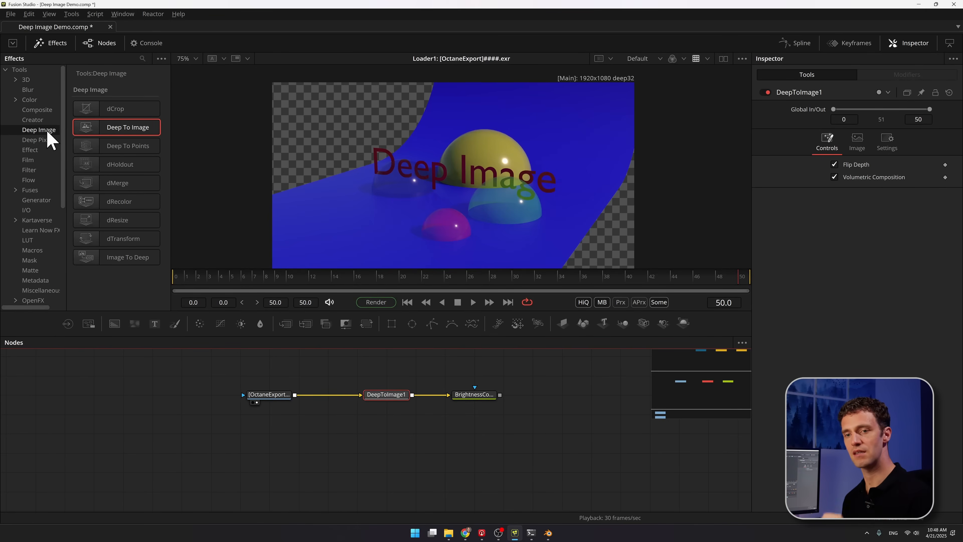
Delete the BrightnessContrast node and space the loader and DeepToImage1 nodes further apart
{"action": "left_click_drag", "start_coordinate": [437, 405], "coordinate": [499, 425]}
{"action": "left_click_drag", "start_coordinate": [329, 414], "coordinate": [271, 415]}
{"action": "left_click", "coordinate": [548, 417]}
{"action": "key", "text": "Delete"}
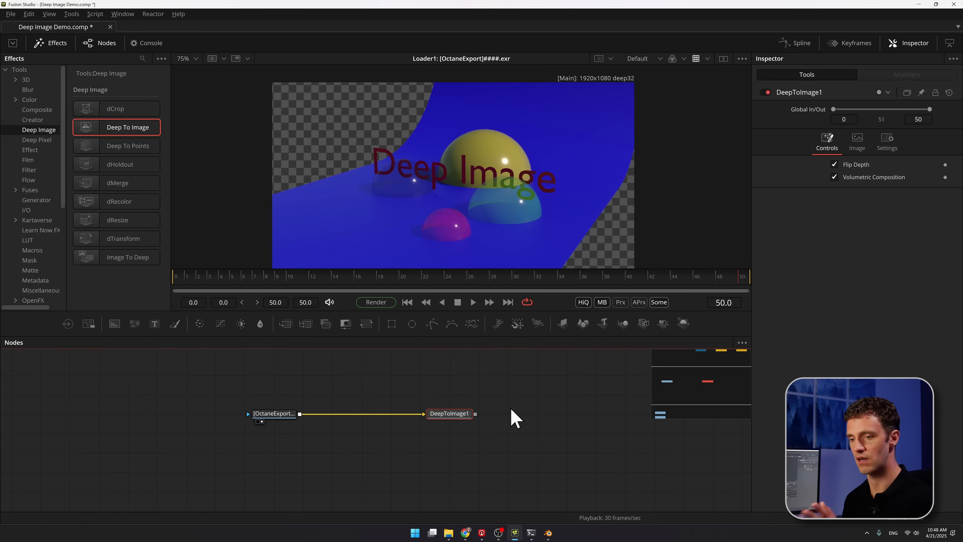
{"action": "left_click_drag", "start_coordinate": [452, 419], "coordinate": [481, 420]}
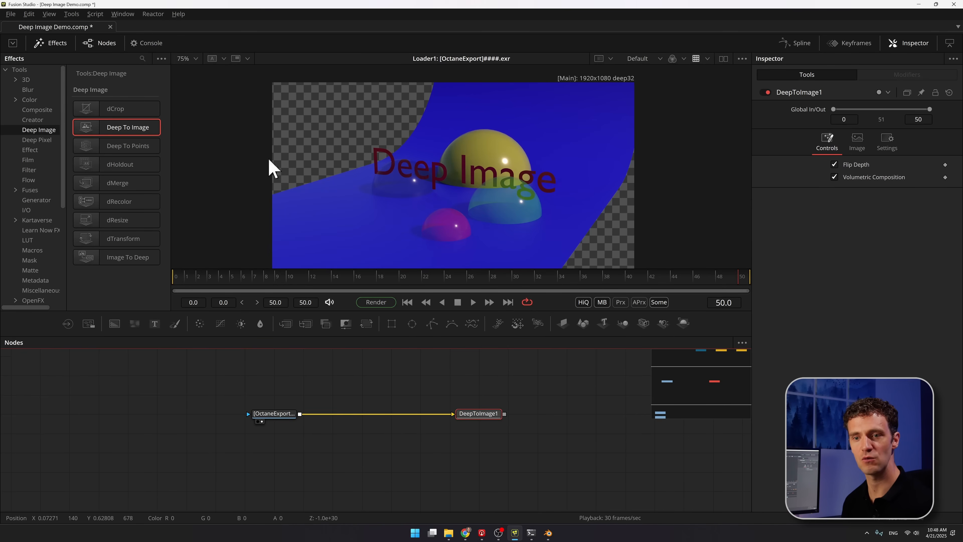
Add a Deep To Points node above the chain, feed it from the loader, and view it as a 3D point cloud
{"action": "left_click_drag", "start_coordinate": [140, 152], "coordinate": [273, 210]}
{"action": "left_click_drag", "start_coordinate": [394, 376], "coordinate": [392, 376]}
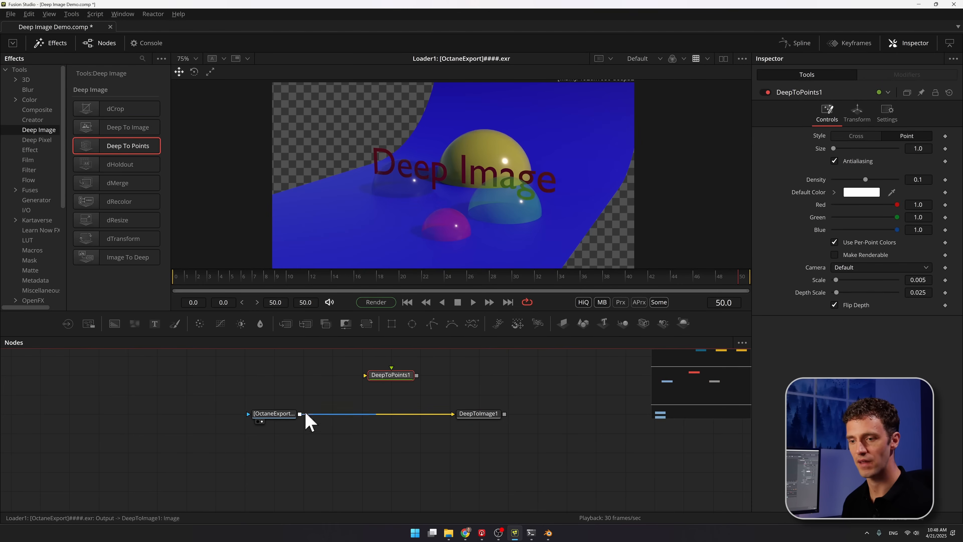
{"action": "left_click_drag", "start_coordinate": [300, 414], "coordinate": [401, 379]}
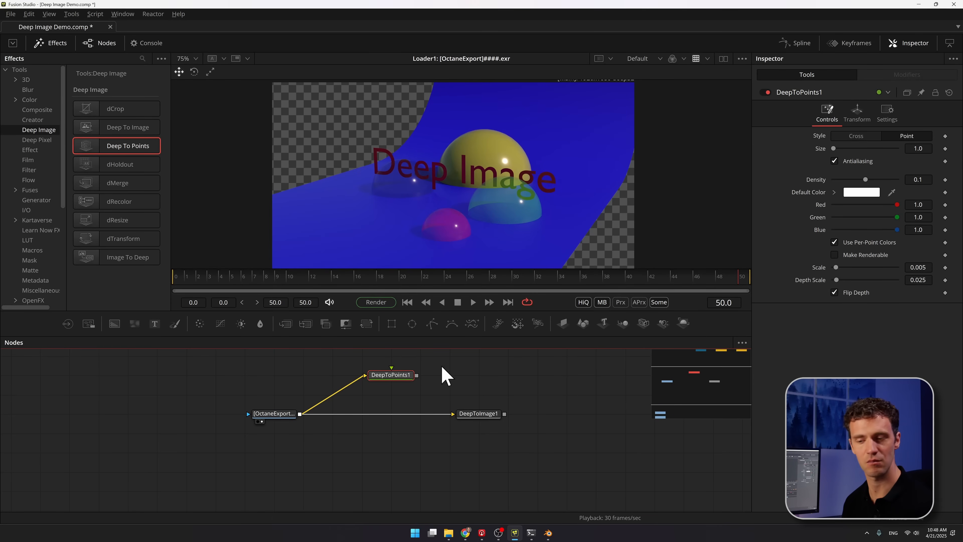
{"action": "key", "text": "1"}
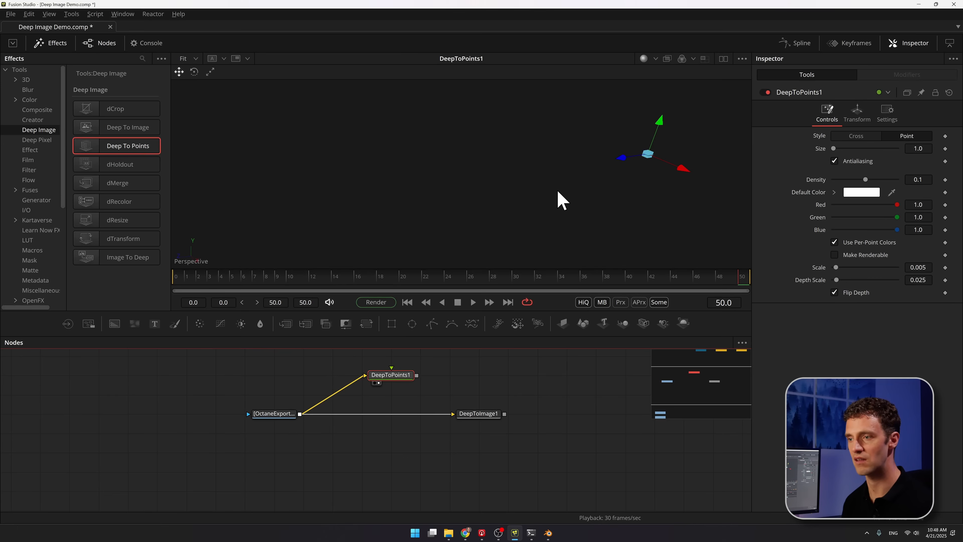
{"action": "scroll", "coordinate": [487, 172], "scroll_direction": "up", "scroll_amount": 5}
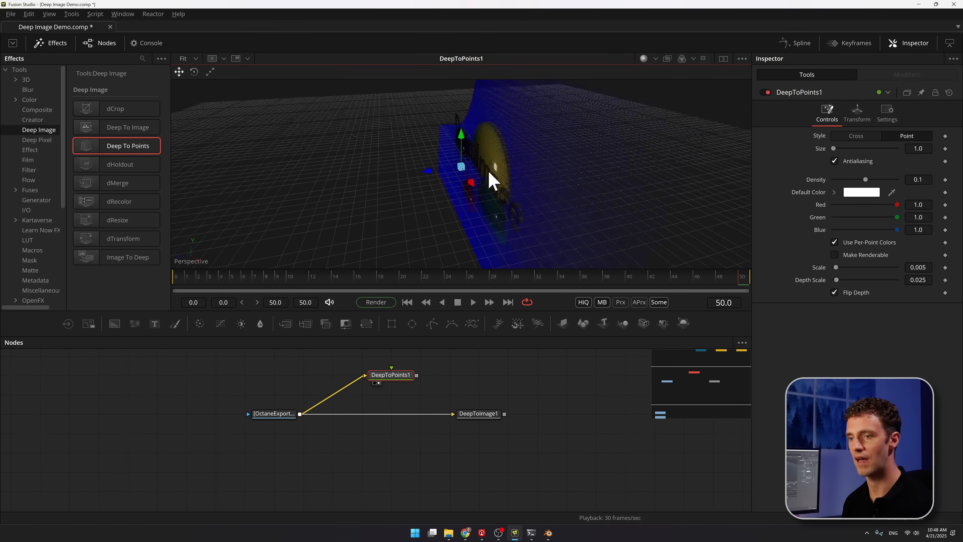
{"action": "left_click_drag", "start_coordinate": [571, 166], "coordinate": [529, 166]}
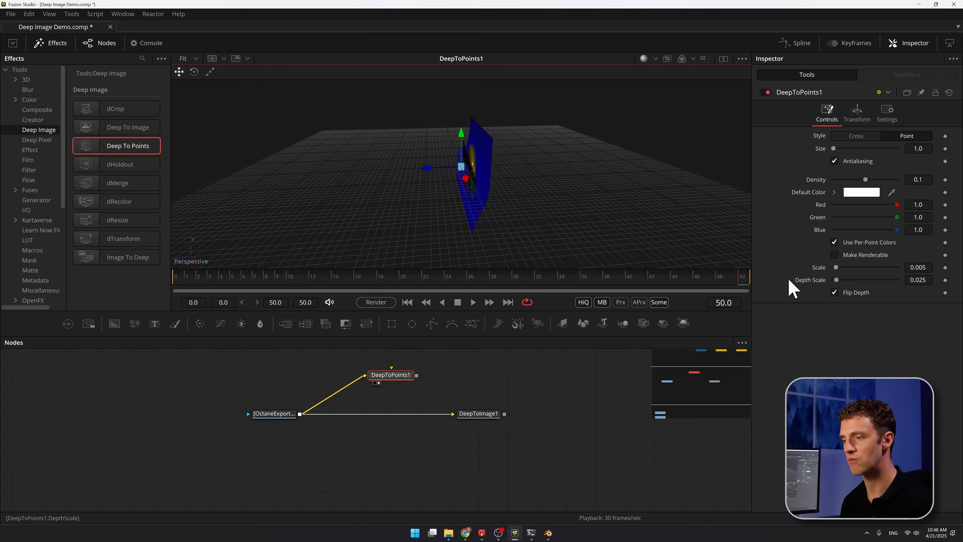
Set the Depth Scale of DeepToPoints1 to 0.5 and scrub the animation to frame 36
{"action": "left_click_drag", "start_coordinate": [835, 280], "coordinate": [903, 283]}
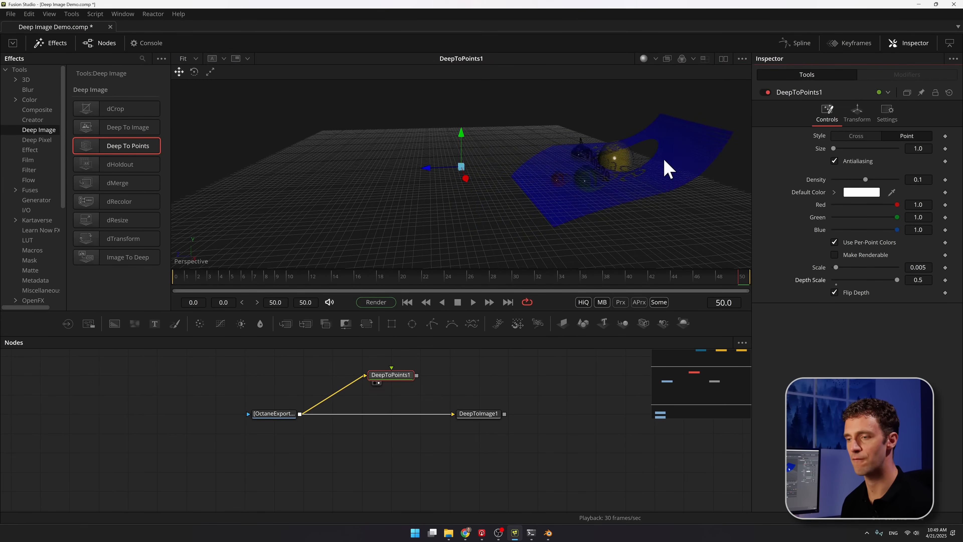
{"action": "left_click_drag", "start_coordinate": [667, 165], "coordinate": [658, 206]}
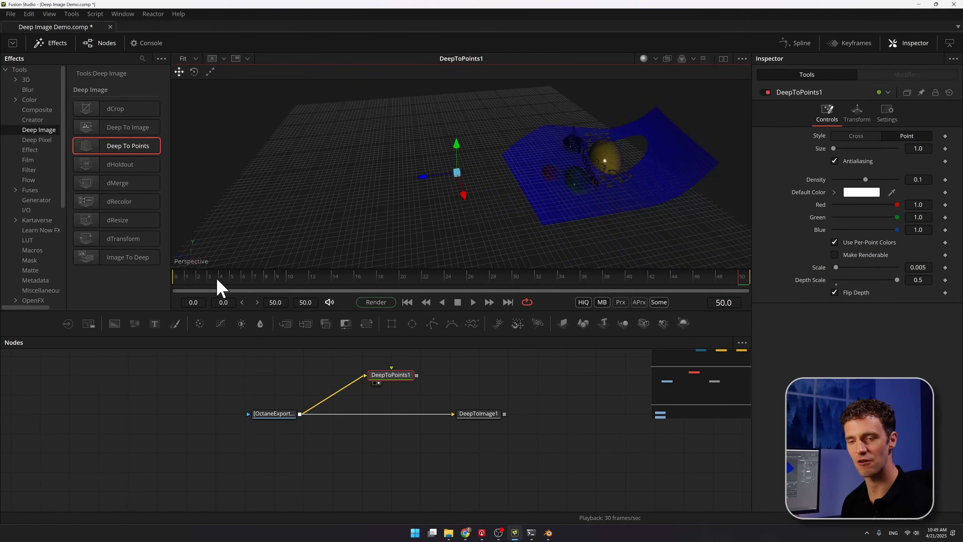
{"action": "left_click_drag", "start_coordinate": [221, 288], "coordinate": [591, 183]}
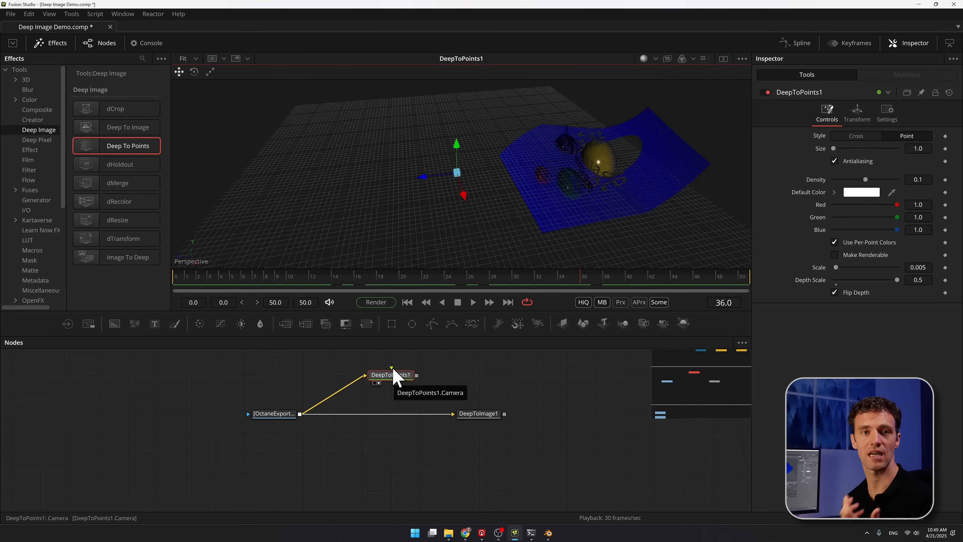
Place the existing Camera node above DeepToPoints1 and connect it to that node's camera input
{"action": "left_click_drag", "start_coordinate": [512, 362], "coordinate": [516, 449]}
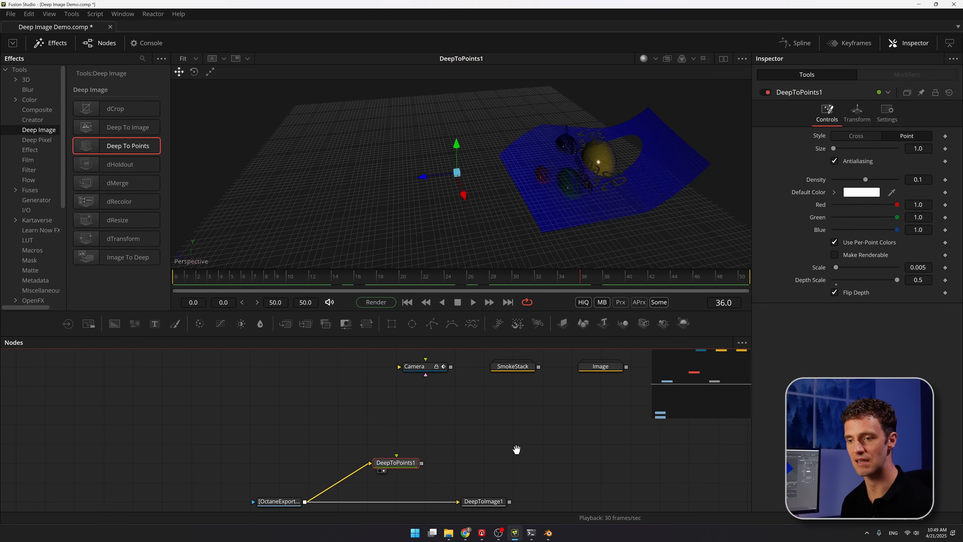
{"action": "left_click_drag", "start_coordinate": [421, 371], "coordinate": [390, 428]}
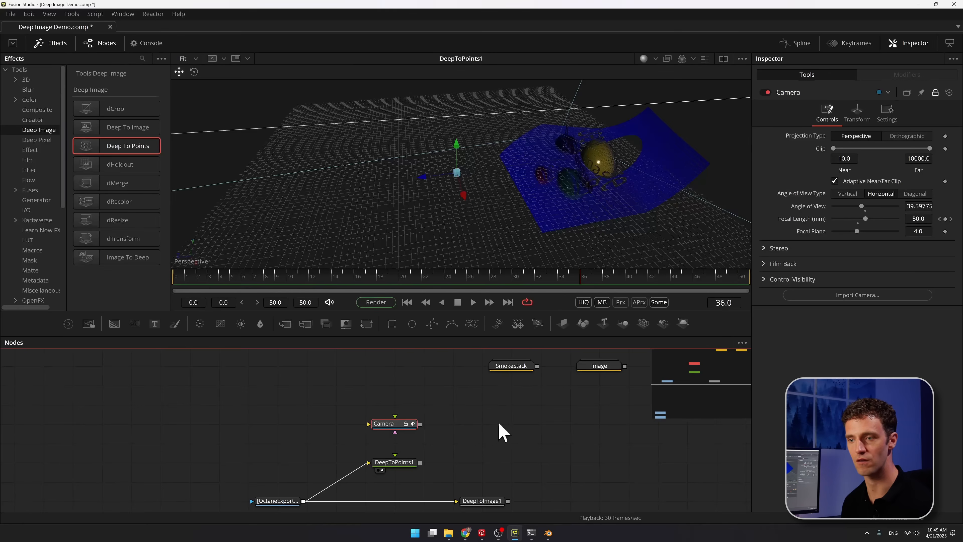
{"action": "left_click_drag", "start_coordinate": [499, 433], "coordinate": [497, 370]}
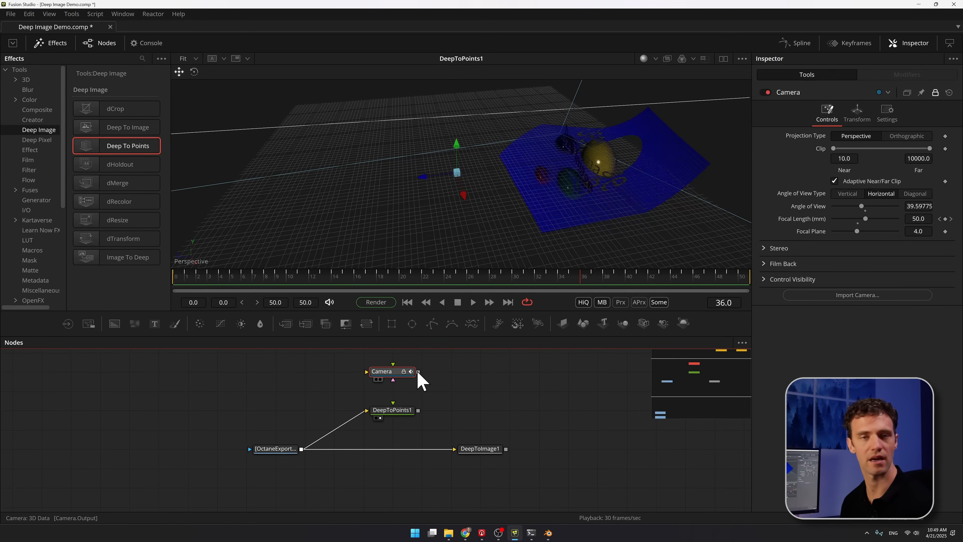
{"action": "left_click_drag", "start_coordinate": [418, 372], "coordinate": [412, 416]}
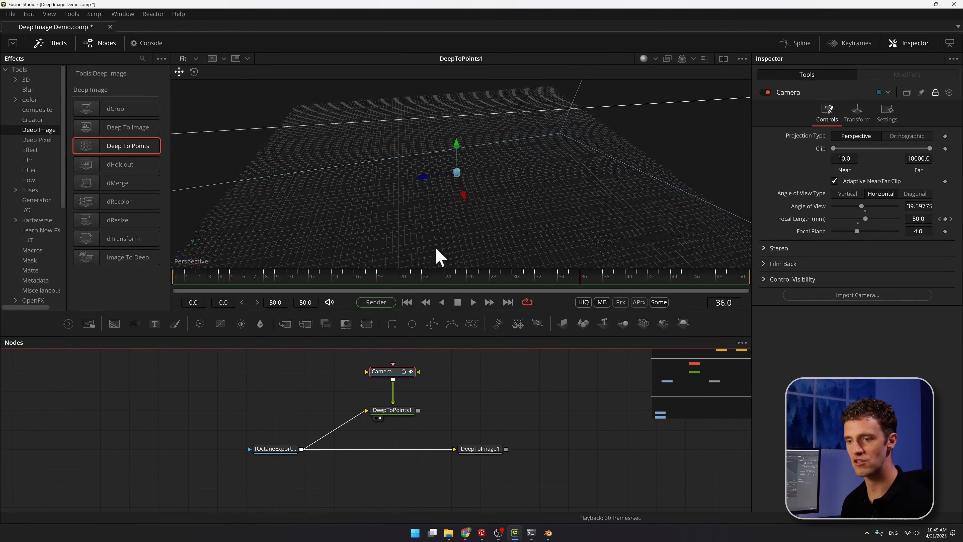
Examine the camera and point cloud together in the 3D view while scrubbing the animation to frame 46
{"action": "left_click", "coordinate": [498, 184]}
{"action": "key", "text": "d"}
{"action": "left_click_drag", "start_coordinate": [573, 158], "coordinate": [501, 103]}
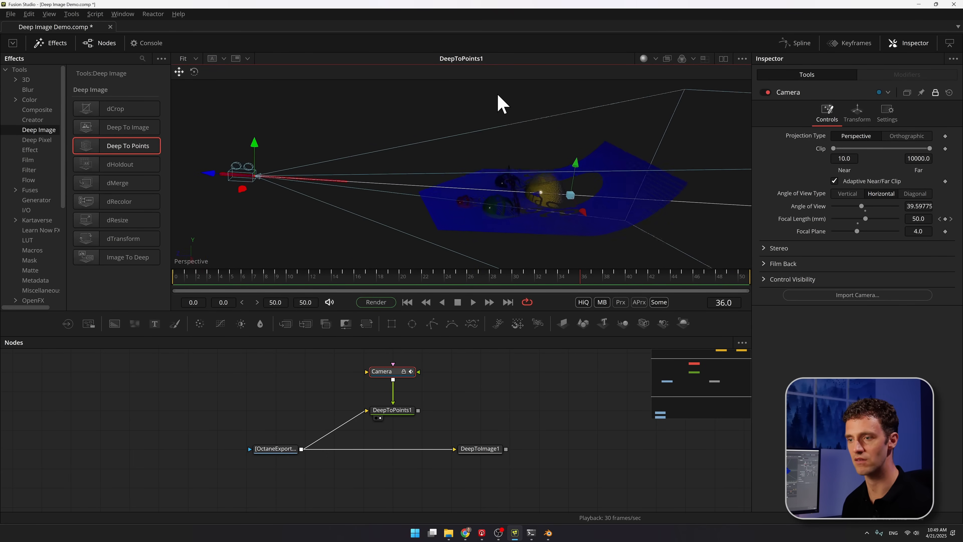
{"action": "left_click_drag", "start_coordinate": [217, 283], "coordinate": [704, 291]}
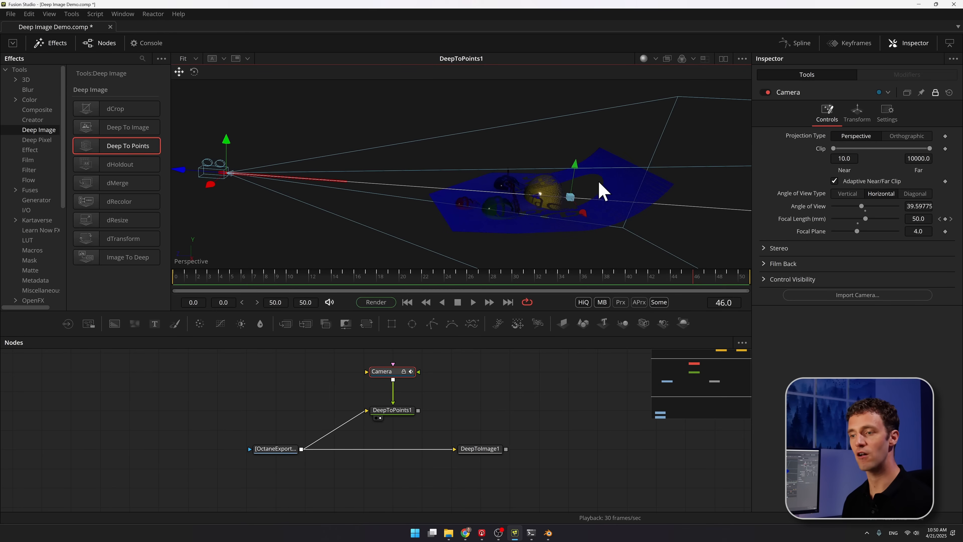
{"action": "left_click_drag", "start_coordinate": [603, 192], "coordinate": [607, 96]}
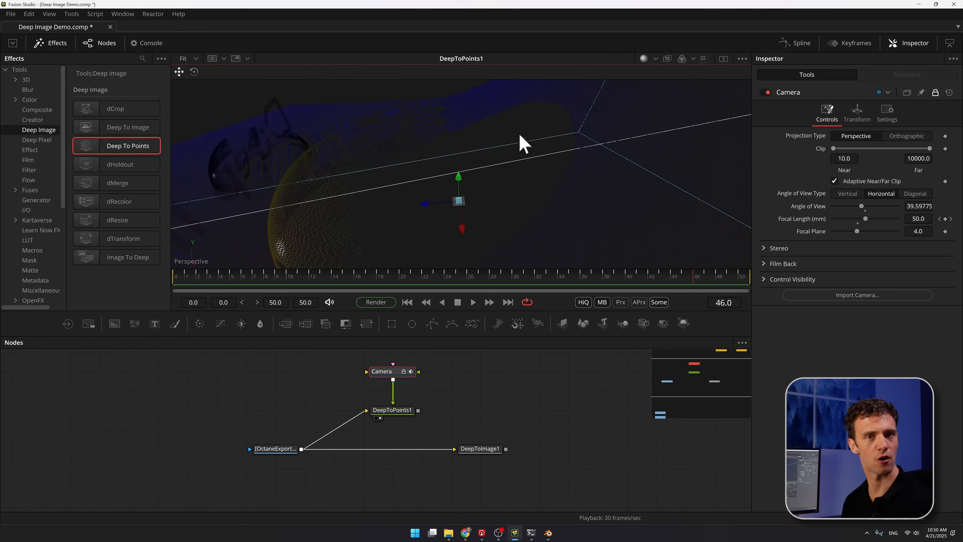
Set the point Density of DeepToPoints1 to 1.0
{"action": "left_click_drag", "start_coordinate": [503, 173], "coordinate": [555, 155]}
{"action": "scroll", "coordinate": [573, 148], "scroll_direction": "down", "scroll_amount": 5}
{"action": "scroll", "coordinate": [490, 175], "scroll_direction": "up", "scroll_amount": 3}
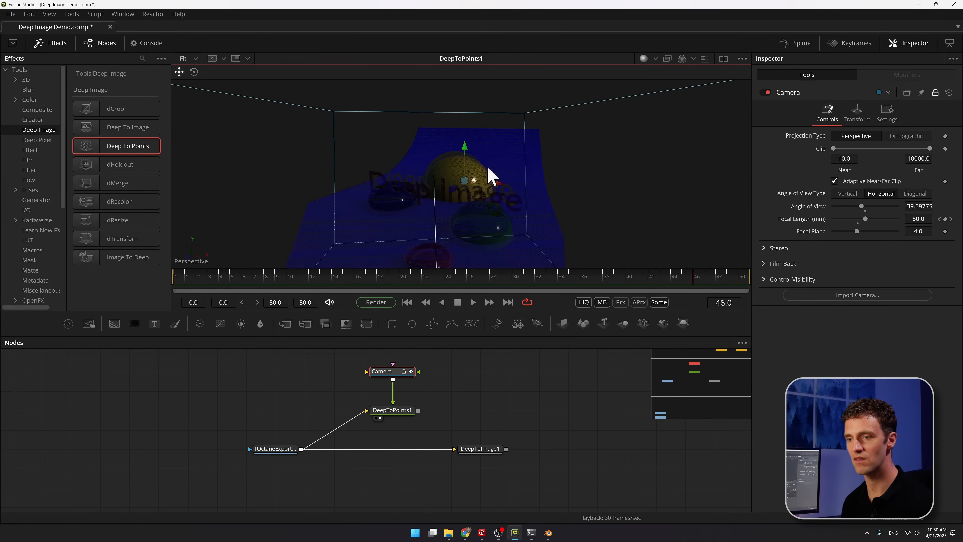
{"action": "mouse_move", "coordinate": [485, 176]}
{"action": "left_mouse_down"}
{"action": "mouse_move", "coordinate": [534, 183]}
{"action": "mouse_move", "coordinate": [474, 186]}
{"action": "left_mouse_up"}
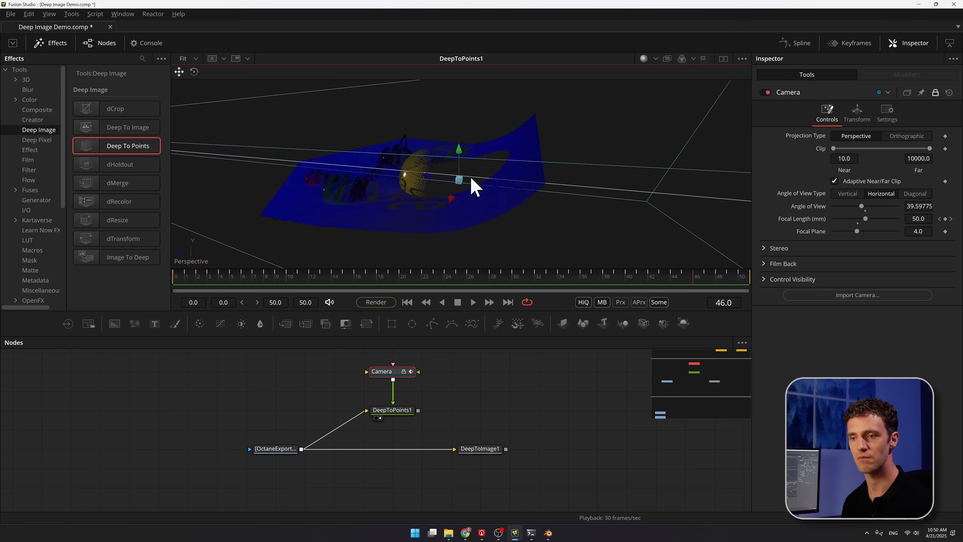
{"action": "scroll", "coordinate": [430, 180], "scroll_direction": "up", "scroll_amount": 4}
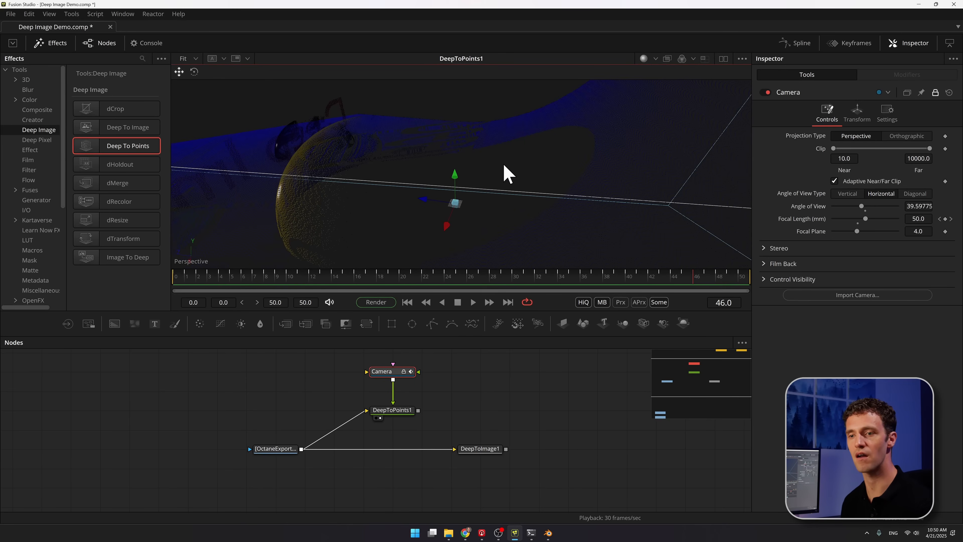
{"action": "mouse_move", "coordinate": [504, 165]}
{"action": "left_mouse_down"}
{"action": "mouse_move", "coordinate": [535, 162]}
{"action": "mouse_move", "coordinate": [499, 162]}
{"action": "left_mouse_up"}
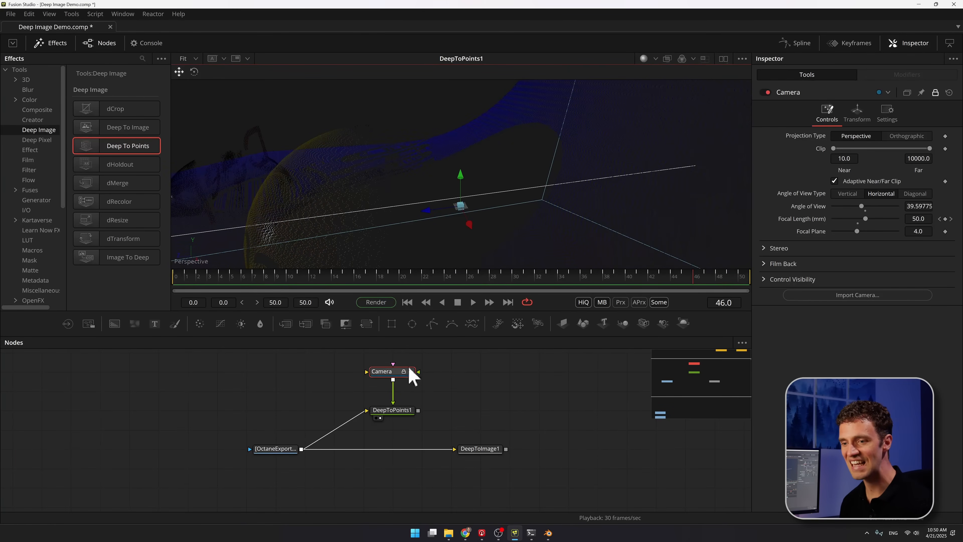
{"action": "left_click", "coordinate": [399, 412]}
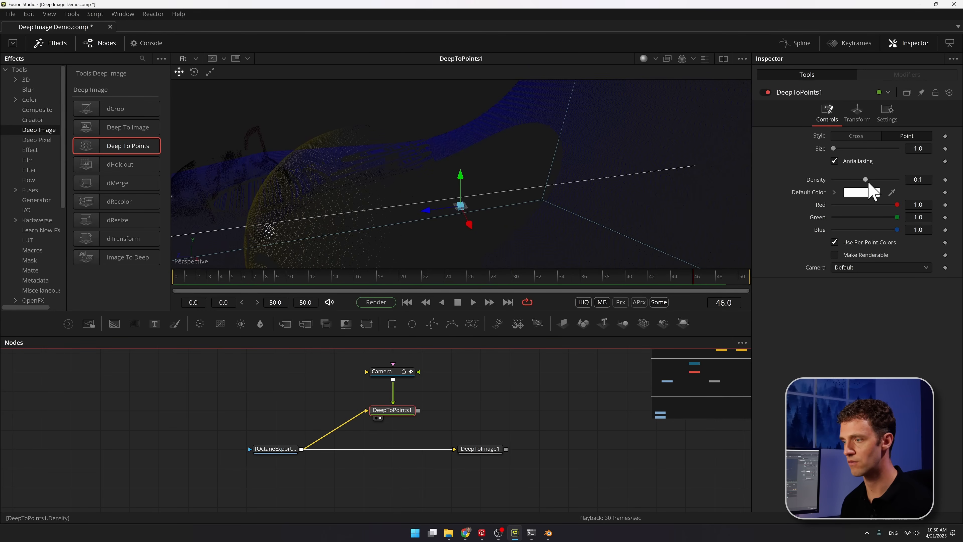
{"action": "left_click_drag", "start_coordinate": [866, 181], "coordinate": [937, 185]}
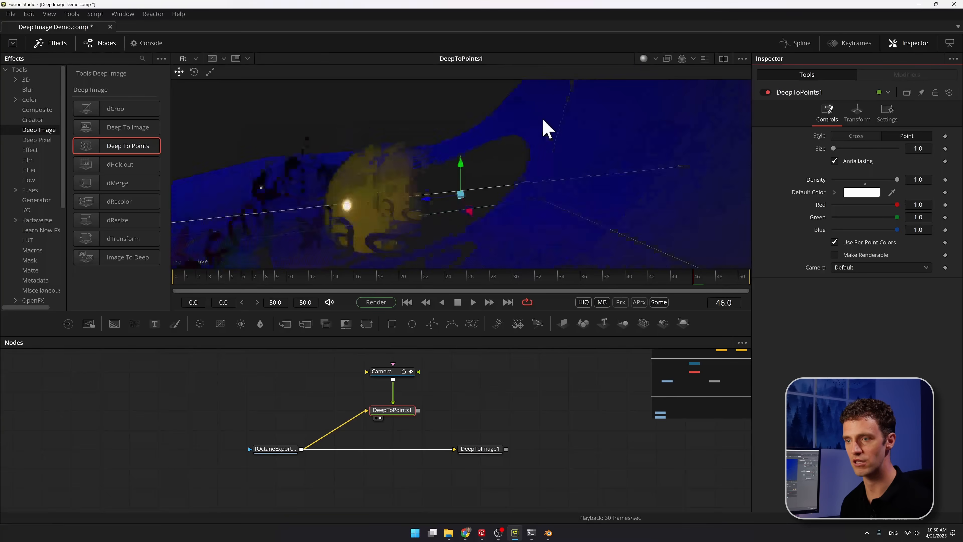
Examine the dense point cloud from several angles, including the spheres, the lettering and the gaps hidden from the camera
{"action": "scroll", "coordinate": [544, 120], "scroll_direction": "down", "scroll_amount": 4}
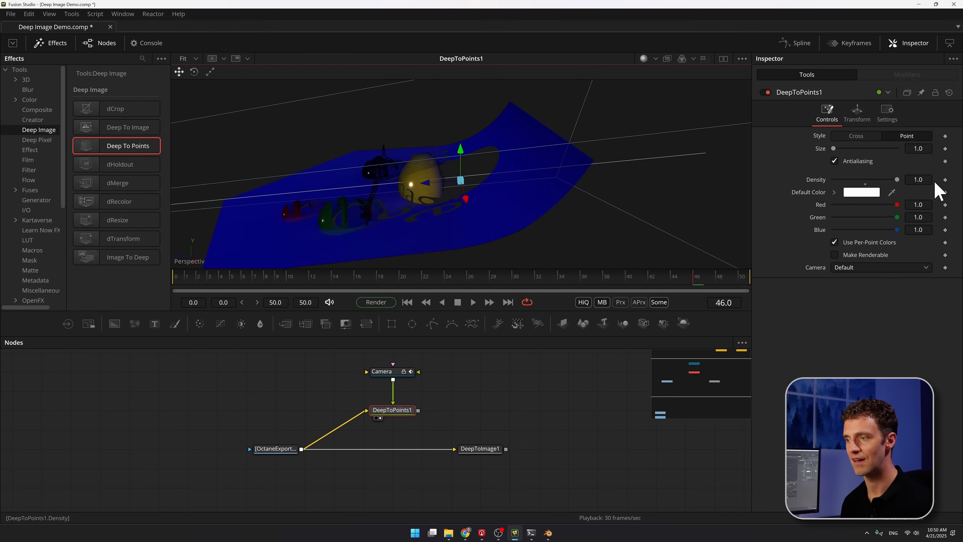
{"action": "scroll", "coordinate": [480, 192], "scroll_direction": "up", "scroll_amount": 5}
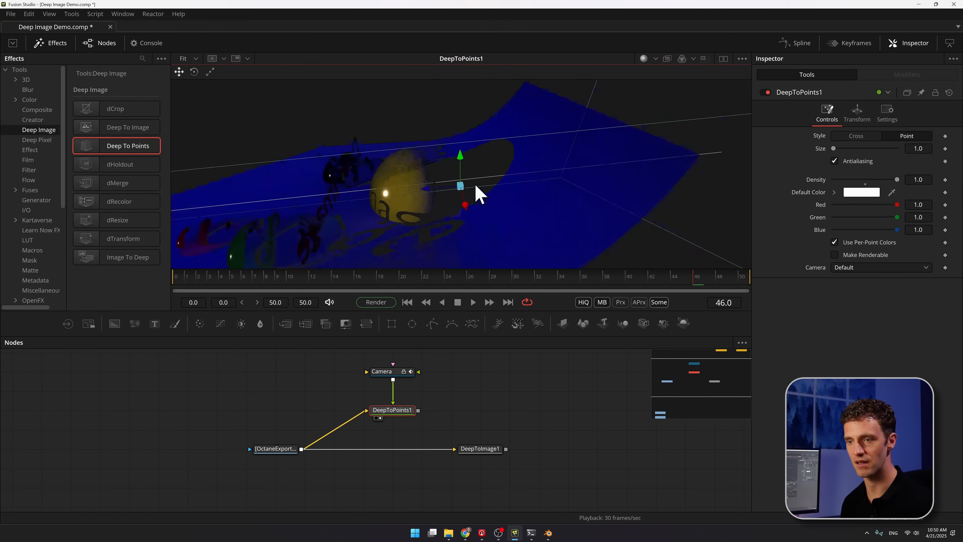
{"action": "scroll", "coordinate": [490, 186], "scroll_direction": "down", "scroll_amount": 5}
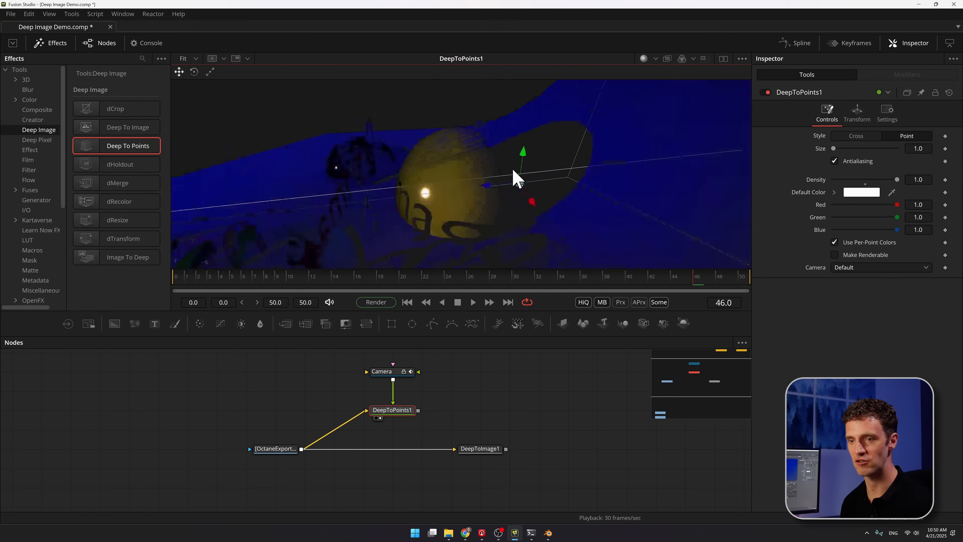
{"action": "left_click_drag", "start_coordinate": [490, 167], "coordinate": [459, 168]}
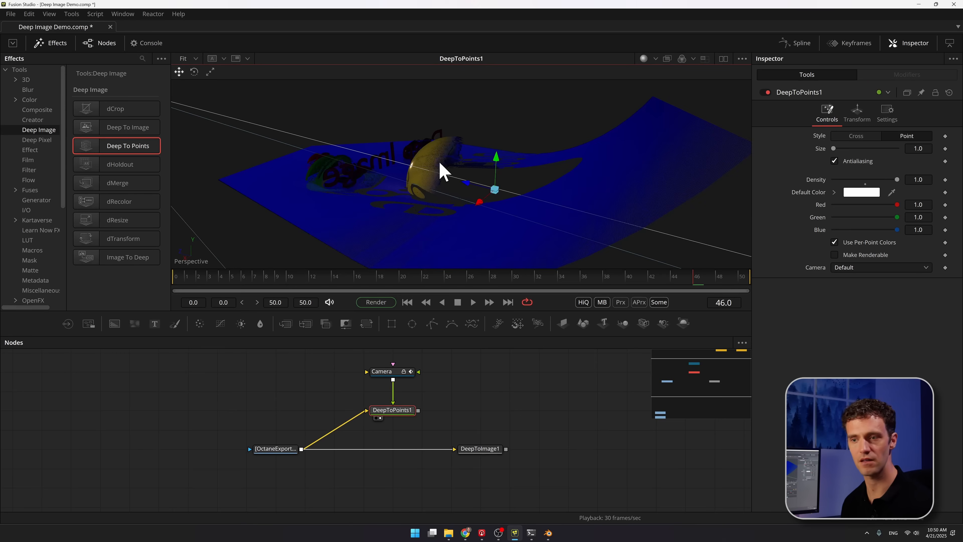
{"action": "left_click_drag", "start_coordinate": [440, 164], "coordinate": [331, 189]}
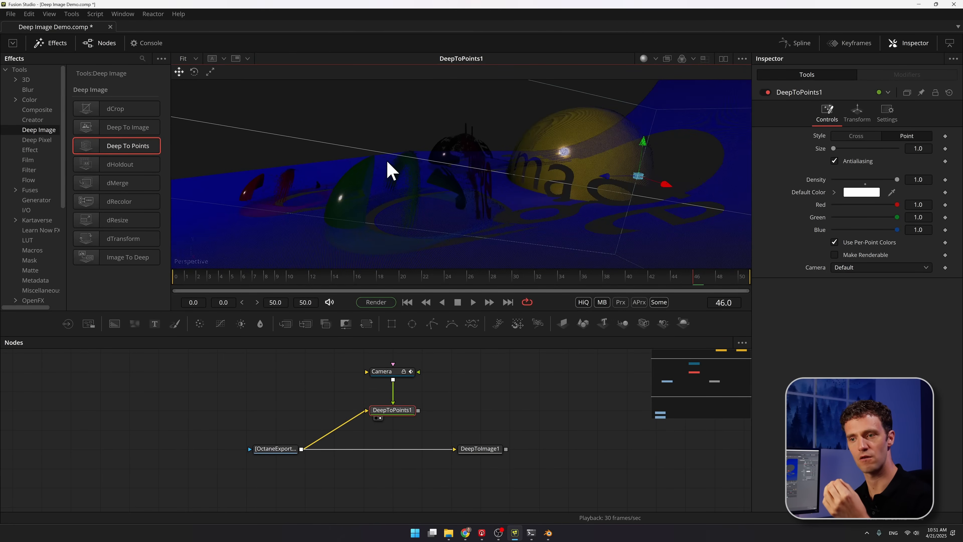
{"action": "left_click_drag", "start_coordinate": [444, 177], "coordinate": [536, 170]}
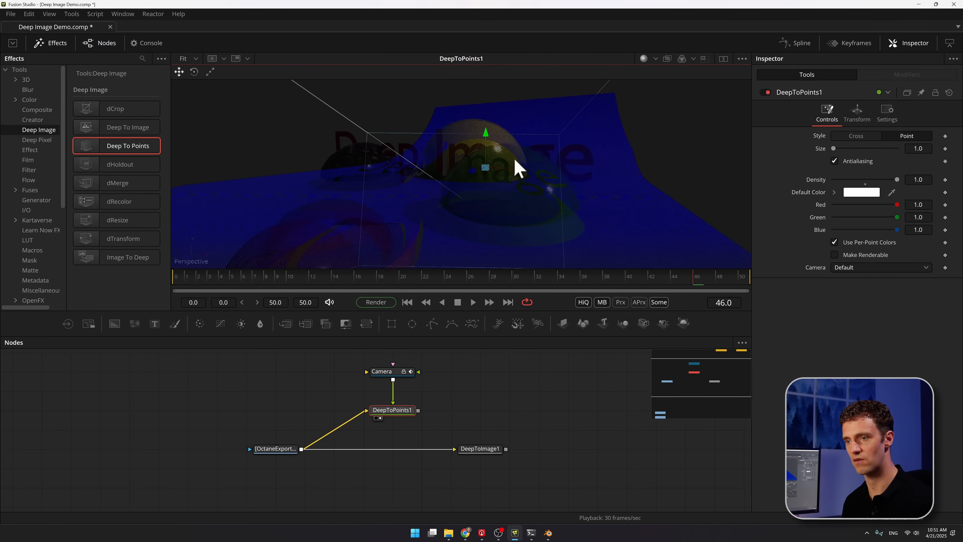
{"action": "left_click_drag", "start_coordinate": [591, 181], "coordinate": [586, 179]}
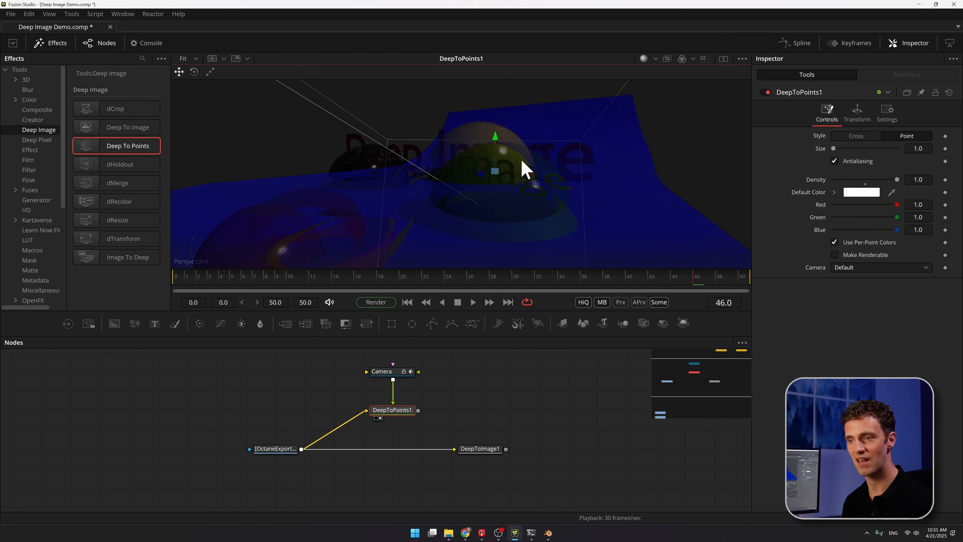
{"action": "left_click_drag", "start_coordinate": [656, 183], "coordinate": [426, 189]}
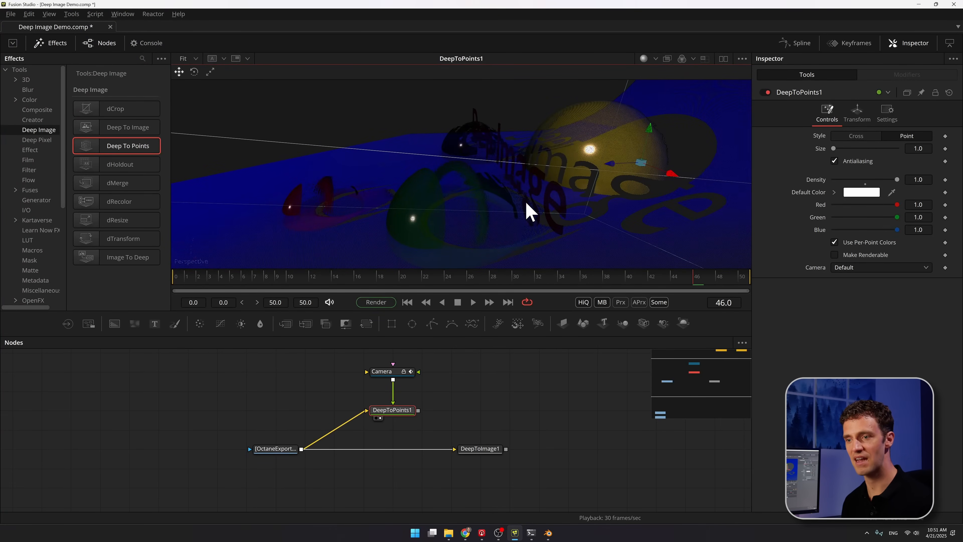
{"action": "left_click_drag", "start_coordinate": [530, 210], "coordinate": [436, 187]}
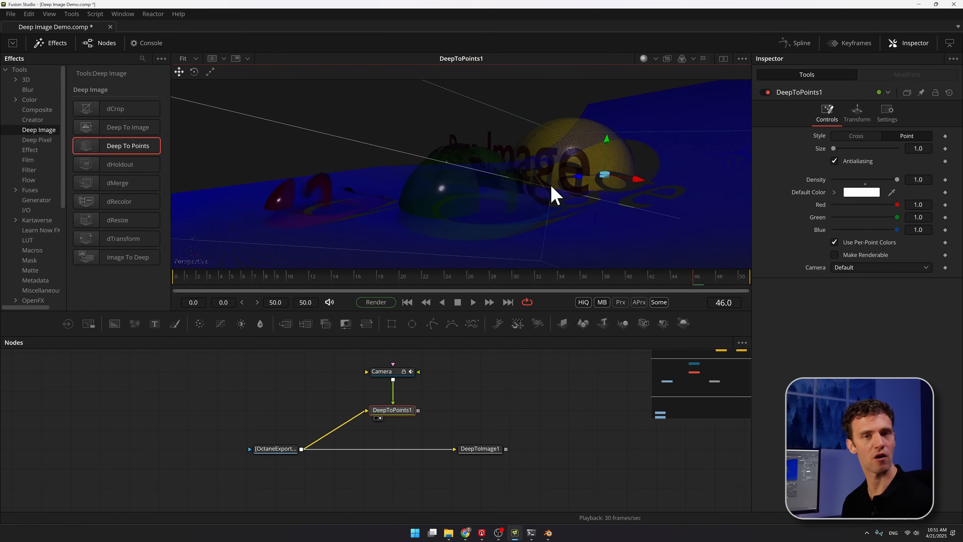
{"action": "left_click_drag", "start_coordinate": [568, 206], "coordinate": [580, 167]}
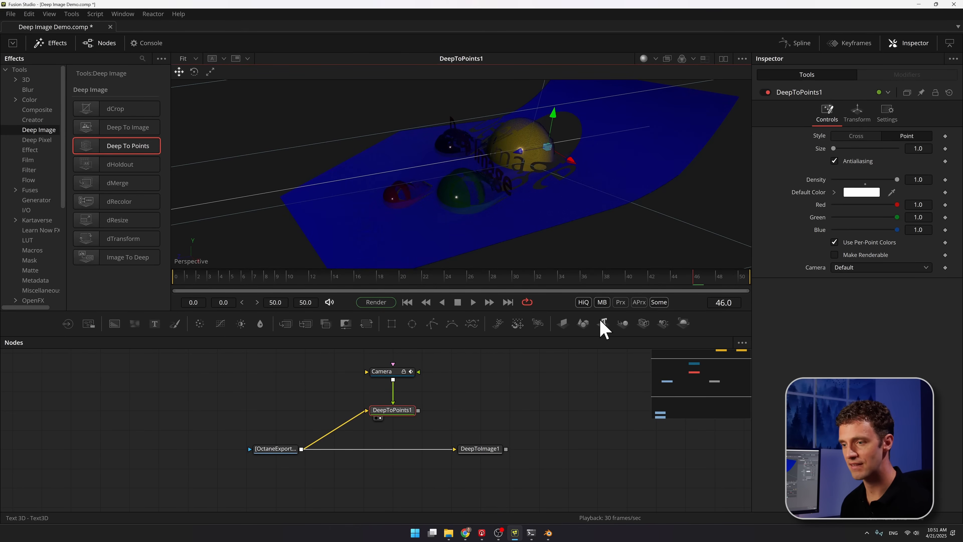
Add a Text 3D node reading "Compositing", merge it with DeepToPoints1, and view the merged 3D scene
{"action": "left_click_drag", "start_coordinate": [604, 328], "coordinate": [483, 377]}
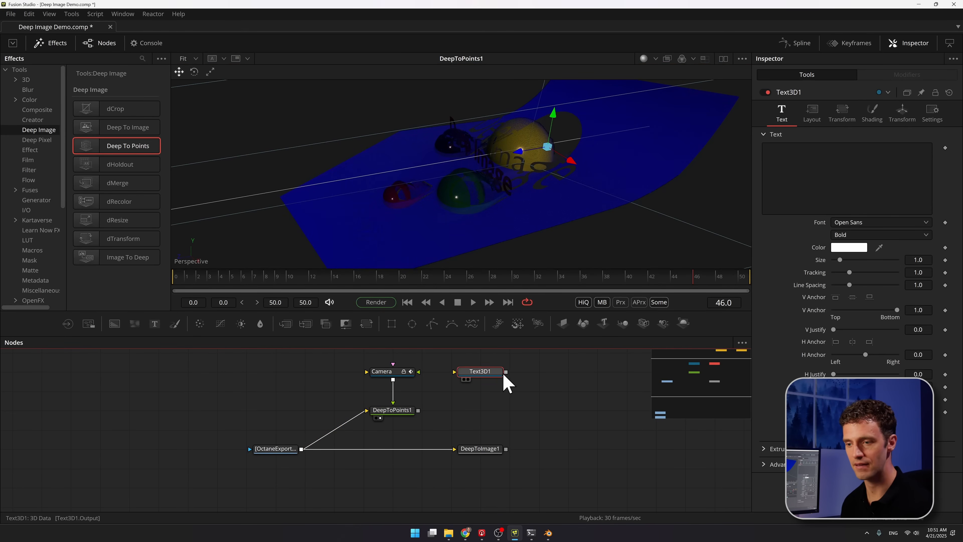
{"action": "left_click", "coordinate": [850, 184]}
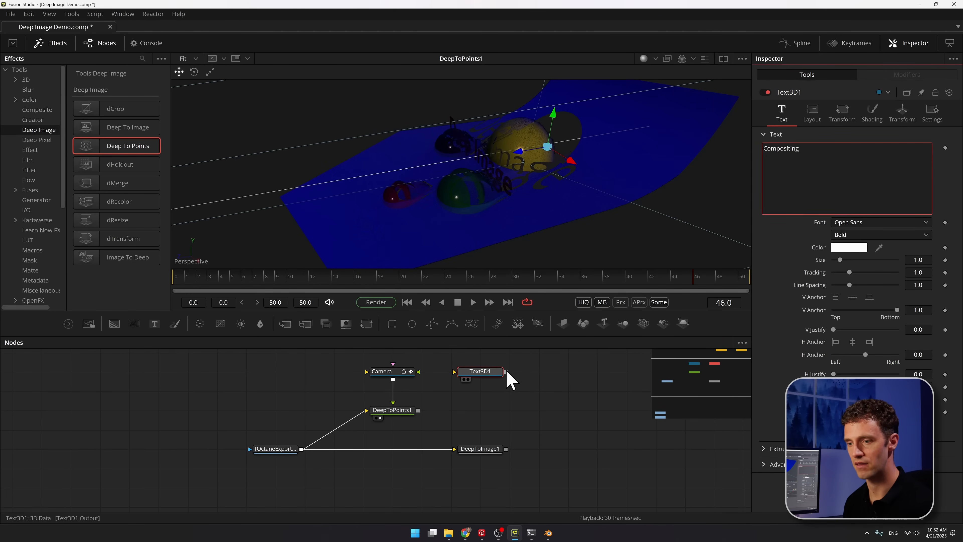
{"action": "left_click_drag", "start_coordinate": [506, 372], "coordinate": [420, 413]}
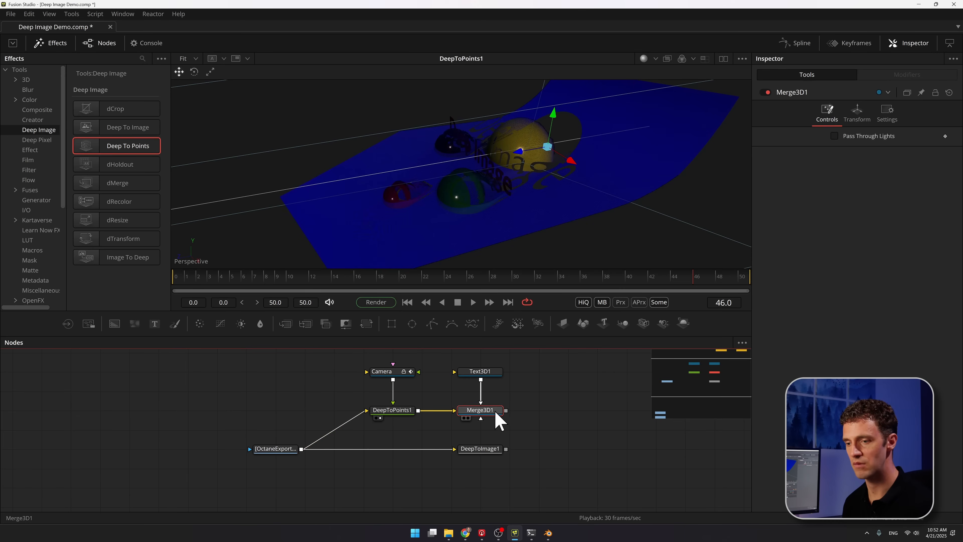
{"action": "key", "text": "1"}
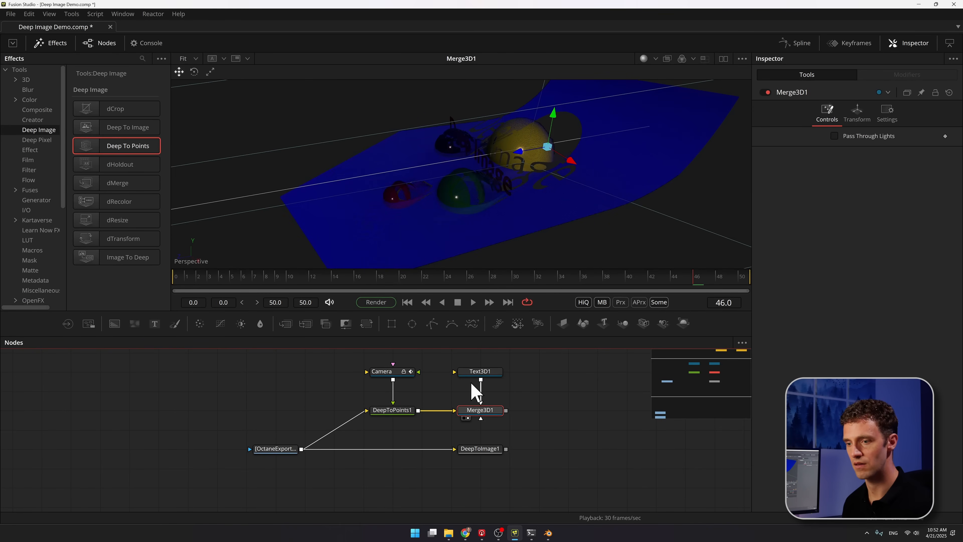
Try Size 10 for the "Compositing" text and a shift away from the scene centre, undoing the shift
{"action": "left_click", "coordinate": [478, 372]}
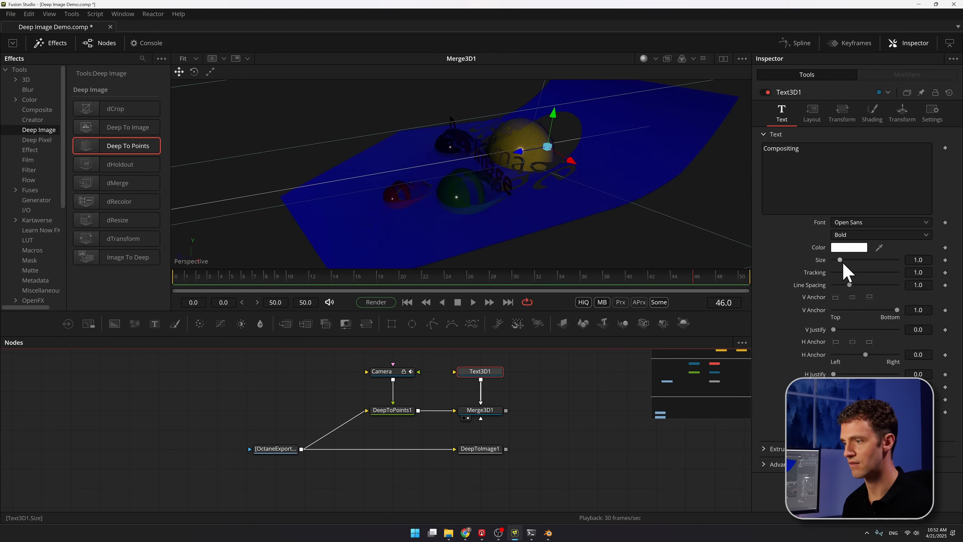
{"action": "left_click_drag", "start_coordinate": [841, 260], "coordinate": [952, 267]}
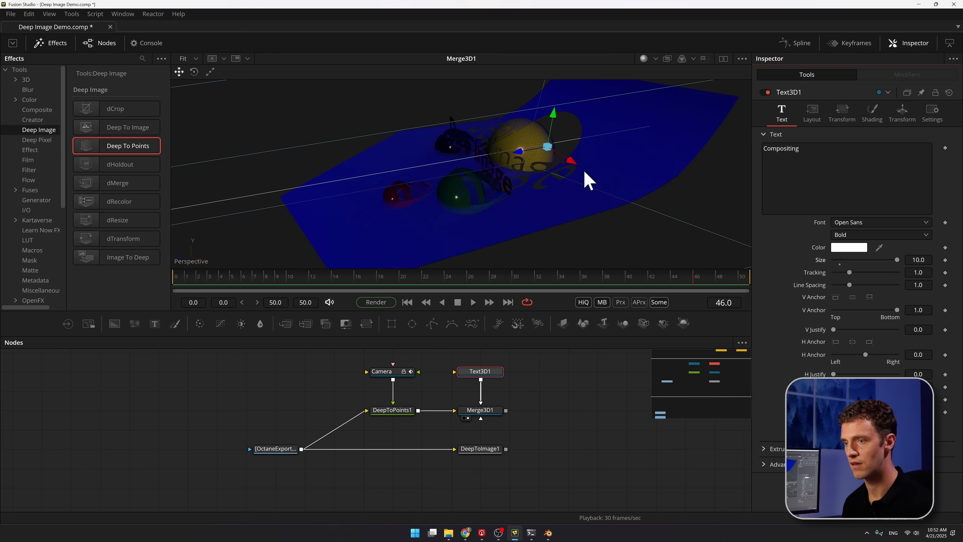
{"action": "left_click_drag", "start_coordinate": [573, 163], "coordinate": [650, 200]}
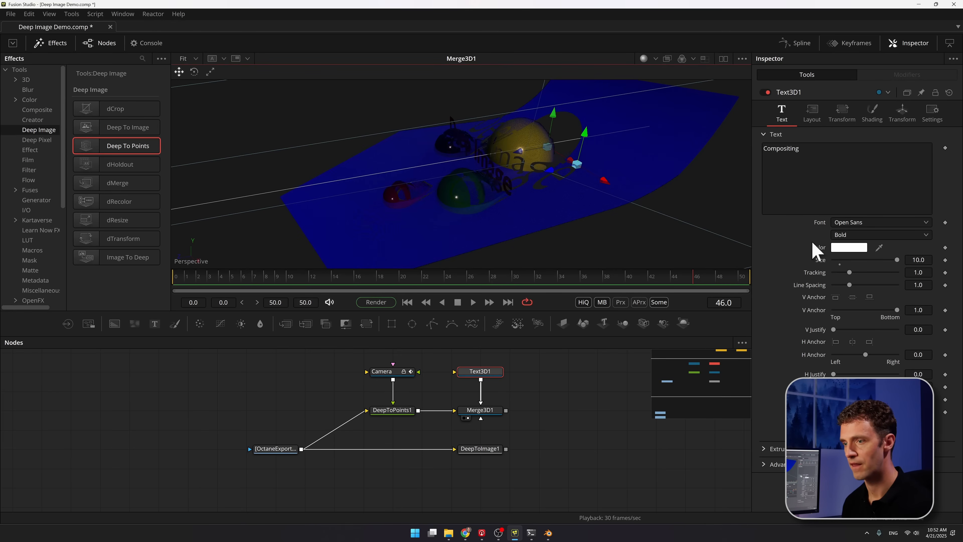
{"action": "key", "text": "ctrl+z"}
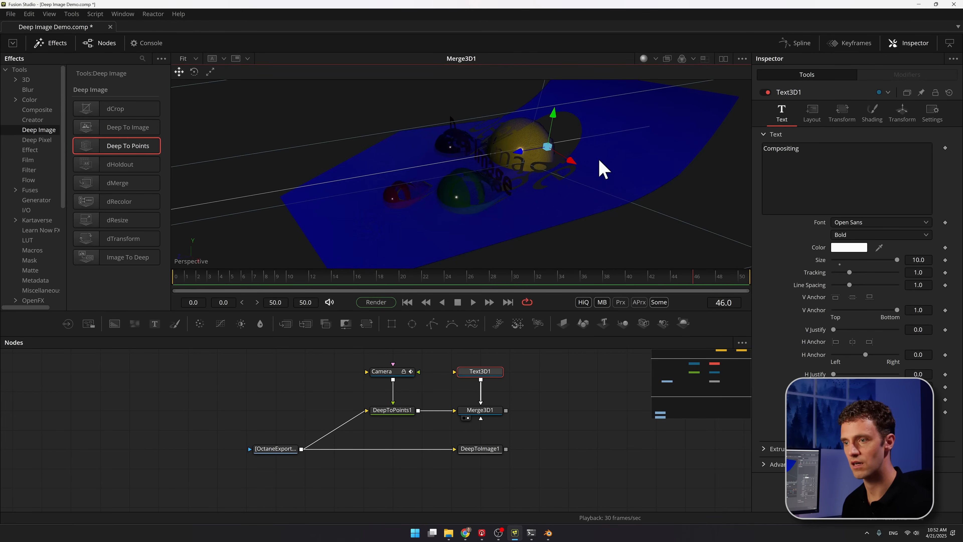
{"action": "left_click", "coordinate": [490, 413]}
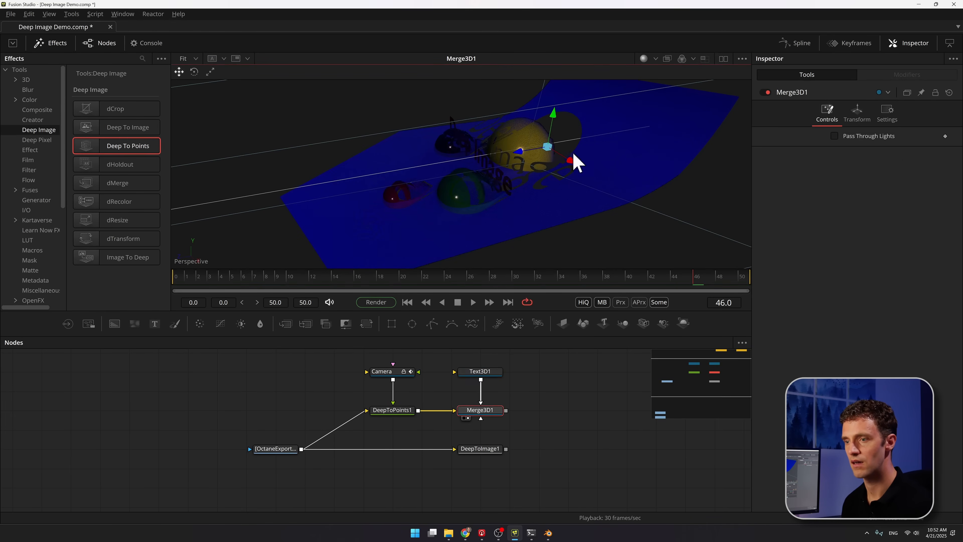
{"action": "left_click_drag", "start_coordinate": [577, 157], "coordinate": [623, 136]}
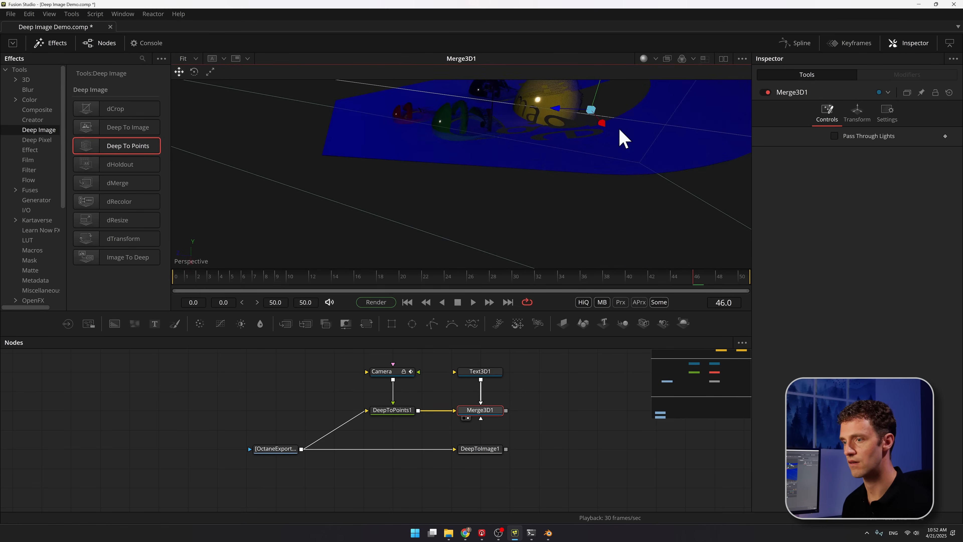
Move the "Compositing" text away from the scene centre and set its Size to 100
{"action": "left_click", "coordinate": [485, 372]}
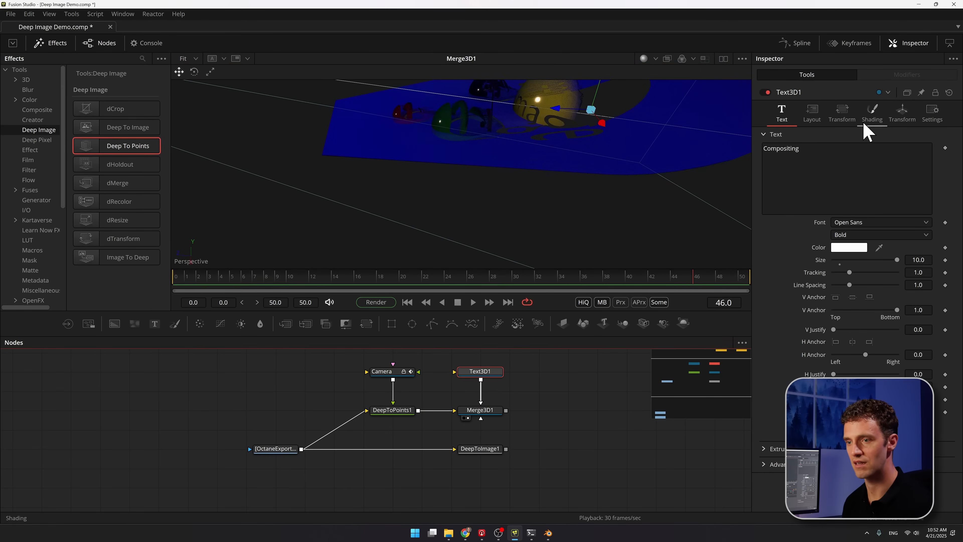
{"action": "left_click_drag", "start_coordinate": [605, 126], "coordinate": [605, 126]}
{"action": "left_click_drag", "start_coordinate": [638, 177], "coordinate": [657, 107]}
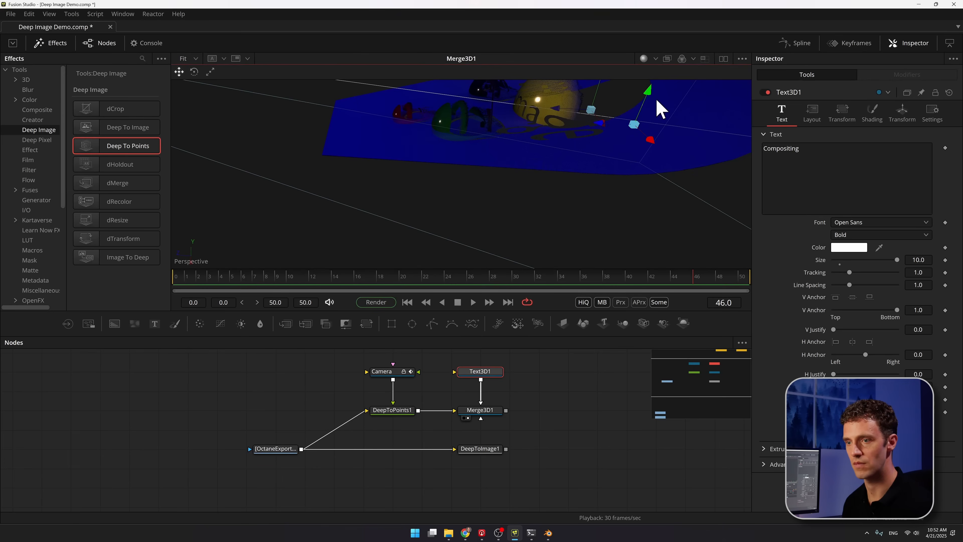
{"action": "double_click", "coordinate": [918, 259]}
{"action": "type", "text": "100"}
{"action": "key", "text": "Return"}
Position the "Compositing" text in front of the "Deep Image" lettering near the spheres and reduce its Size to 78.76
{"action": "left_click_drag", "start_coordinate": [602, 168], "coordinate": [664, 180]}
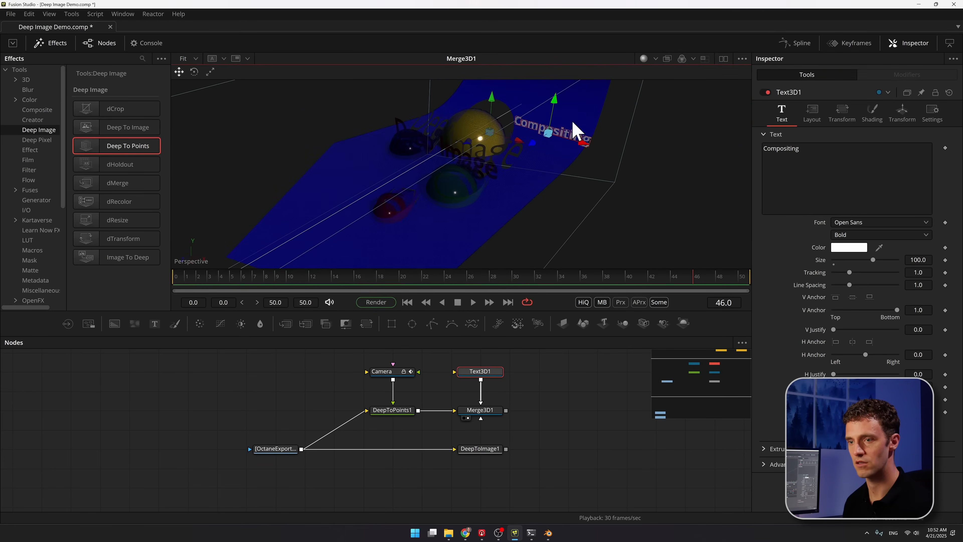
{"action": "left_click_drag", "start_coordinate": [527, 149], "coordinate": [450, 187]}
{"action": "left_click_drag", "start_coordinate": [436, 136], "coordinate": [426, 126]}
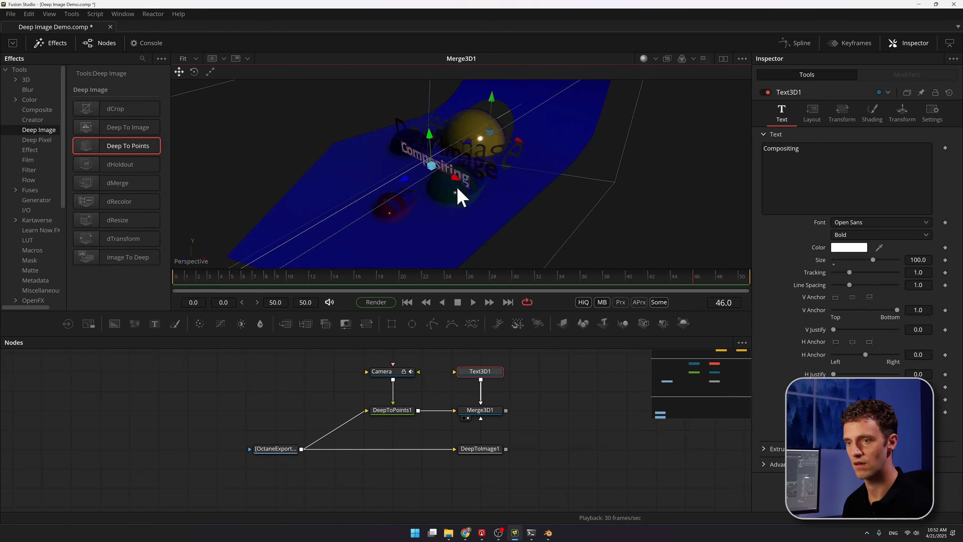
{"action": "mouse_move", "coordinate": [457, 187]}
{"action": "left_mouse_down"}
{"action": "mouse_move", "coordinate": [545, 127]}
{"action": "mouse_move", "coordinate": [461, 134]}
{"action": "mouse_move", "coordinate": [439, 151]}
{"action": "mouse_move", "coordinate": [477, 189]}
{"action": "mouse_move", "coordinate": [452, 189]}
{"action": "left_mouse_up"}
{"action": "left_click_drag", "start_coordinate": [913, 257], "coordinate": [898, 256]}
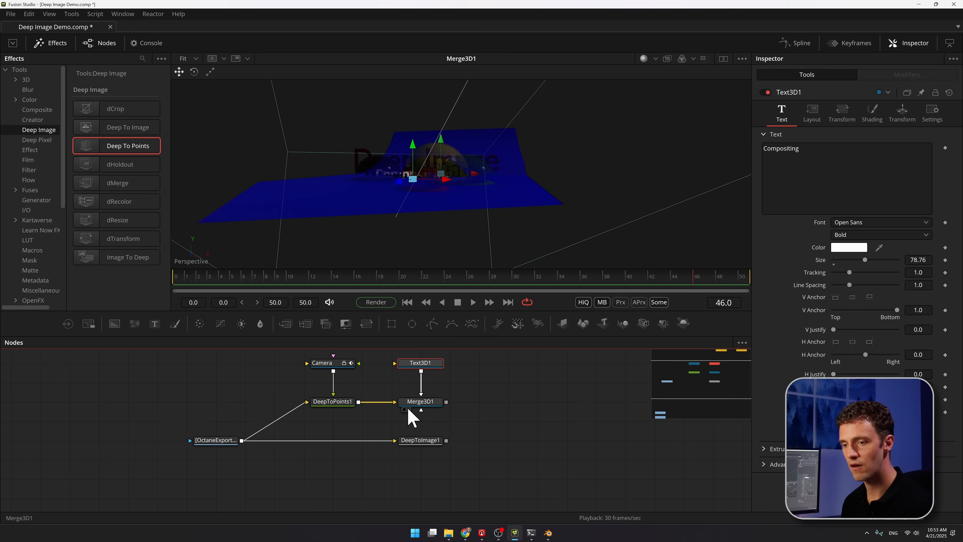
Add a Renderer 3D node after Merge3D1, view it, and set its Output Type to Deep Image
{"action": "left_click", "coordinate": [423, 402]}
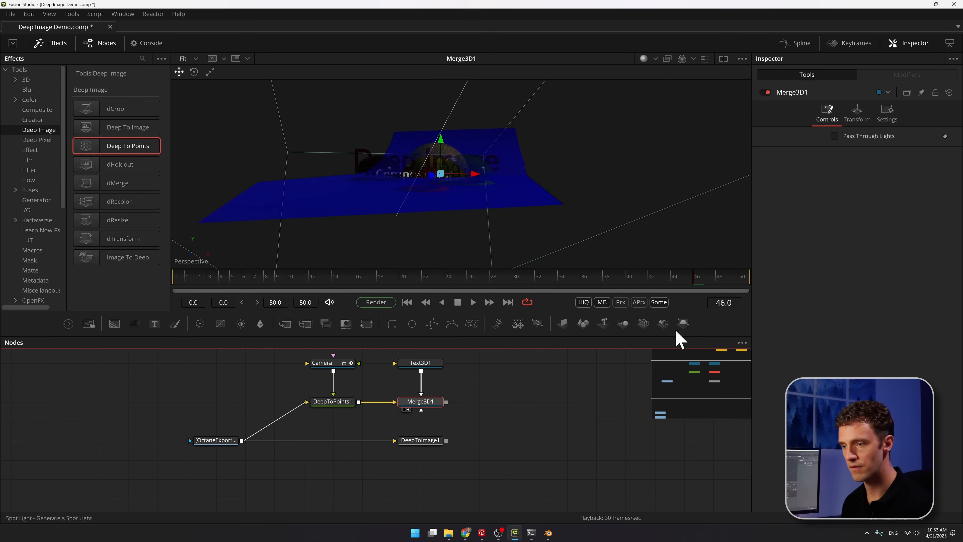
{"action": "left_click", "coordinate": [685, 325]}
{"action": "left_click_drag", "start_coordinate": [482, 405], "coordinate": [517, 407]}
{"action": "key", "text": "1"}
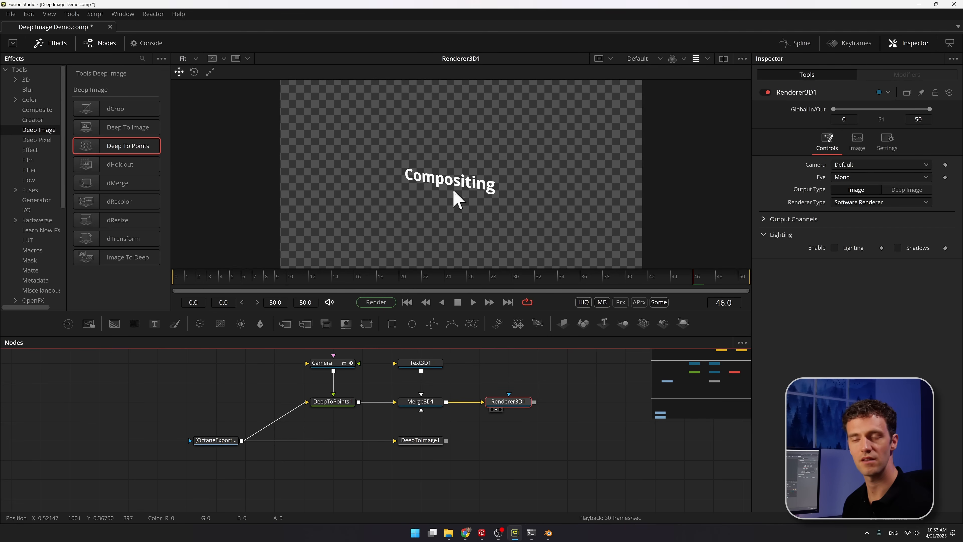
{"action": "left_click", "coordinate": [339, 403]}
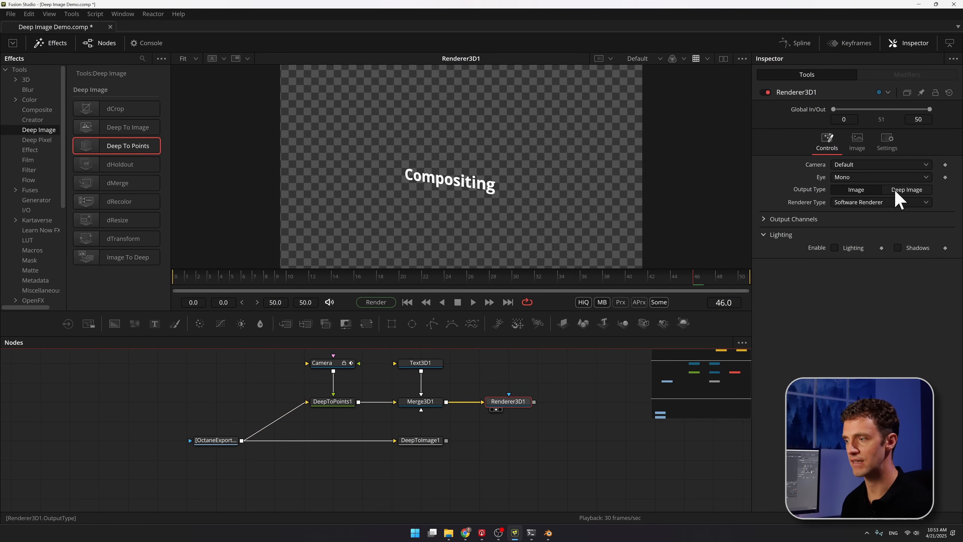
{"action": "left_click", "coordinate": [904, 191]}
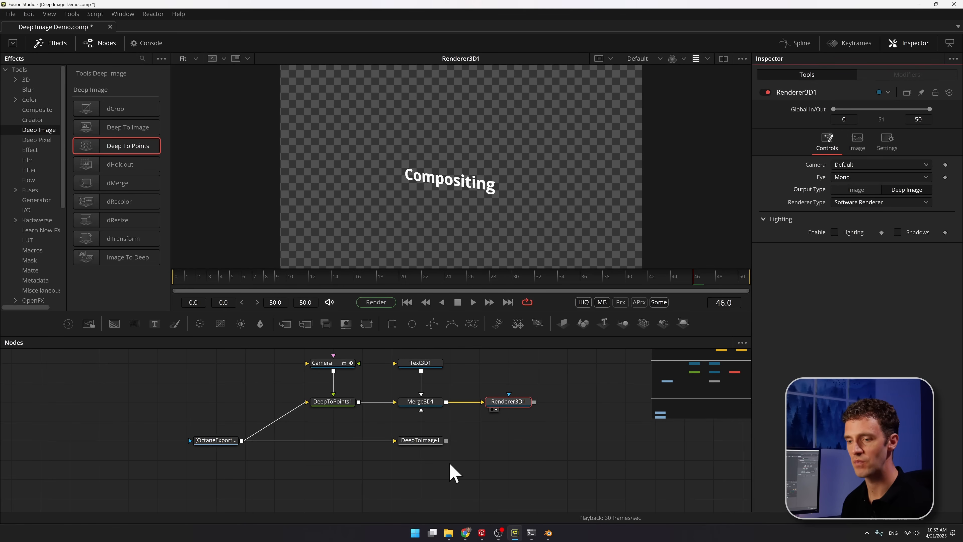
Combine the Renderer3D1 deep output with the OctaneExport loader through a dMerge node ahead of DeepToImage1, and view the merge
{"action": "left_click_drag", "start_coordinate": [429, 444], "coordinate": [457, 483]}
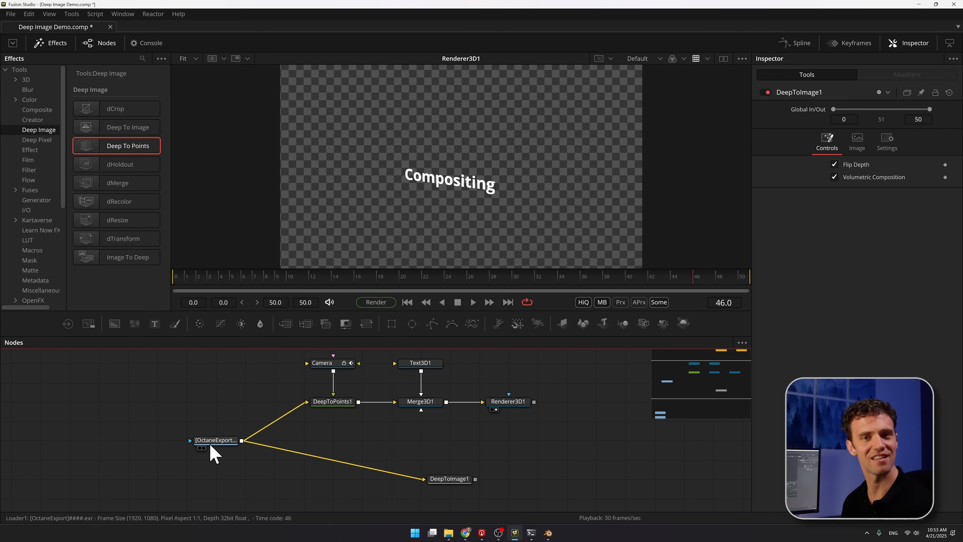
{"action": "left_click_drag", "start_coordinate": [450, 480], "coordinate": [597, 461]}
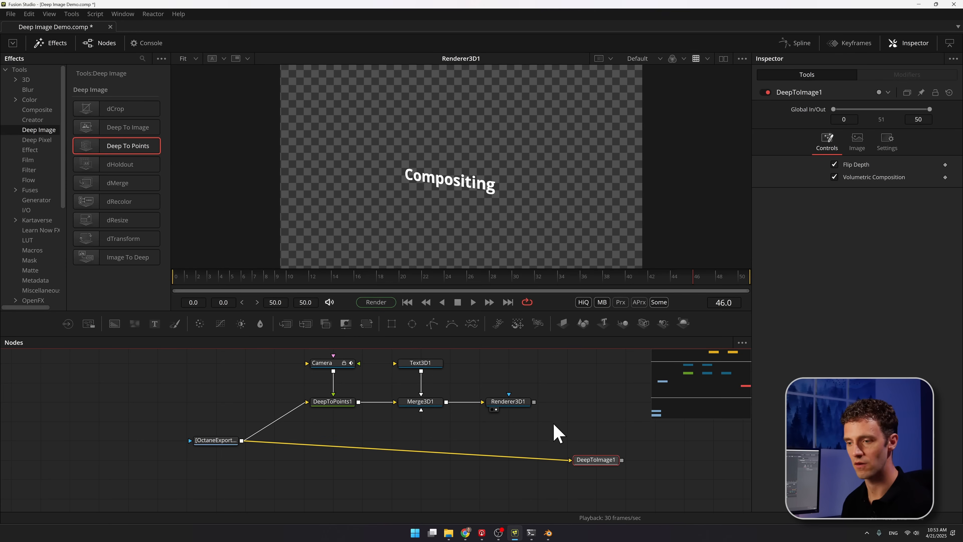
{"action": "left_click_drag", "start_coordinate": [535, 402], "coordinate": [243, 442]}
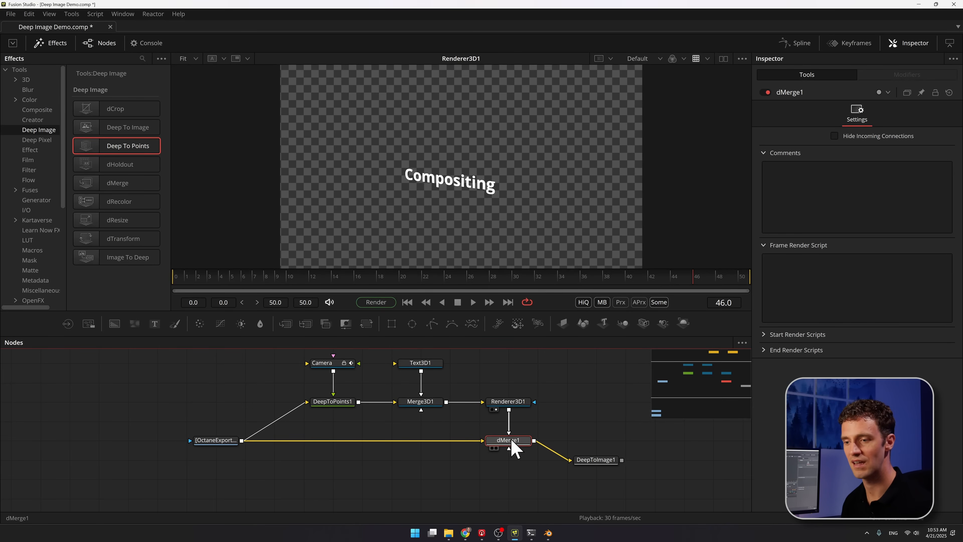
{"action": "key", "text": "1"}
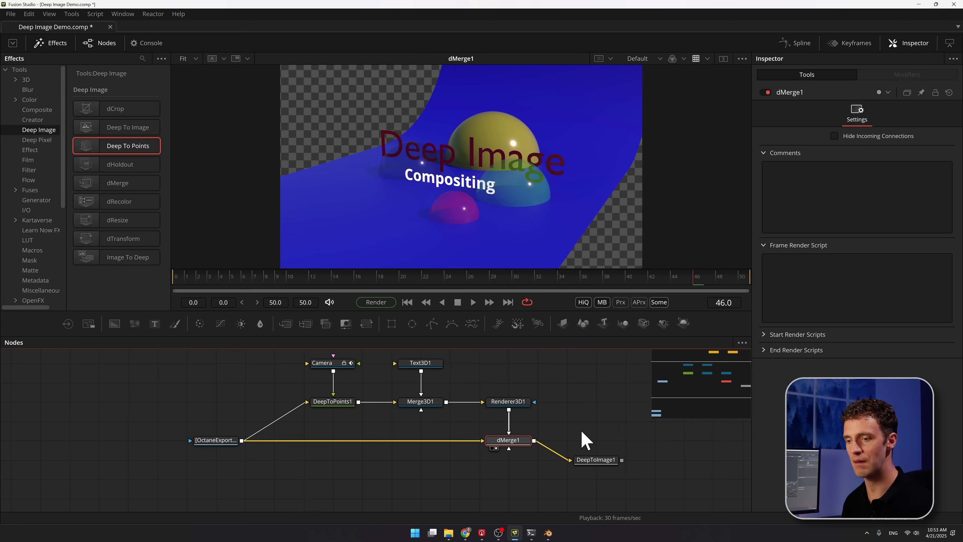
Line DeepToImage1 up after dMerge1, view it, and play the composite before stopping at frame 9
{"action": "left_click_drag", "start_coordinate": [599, 460], "coordinate": [629, 441]}
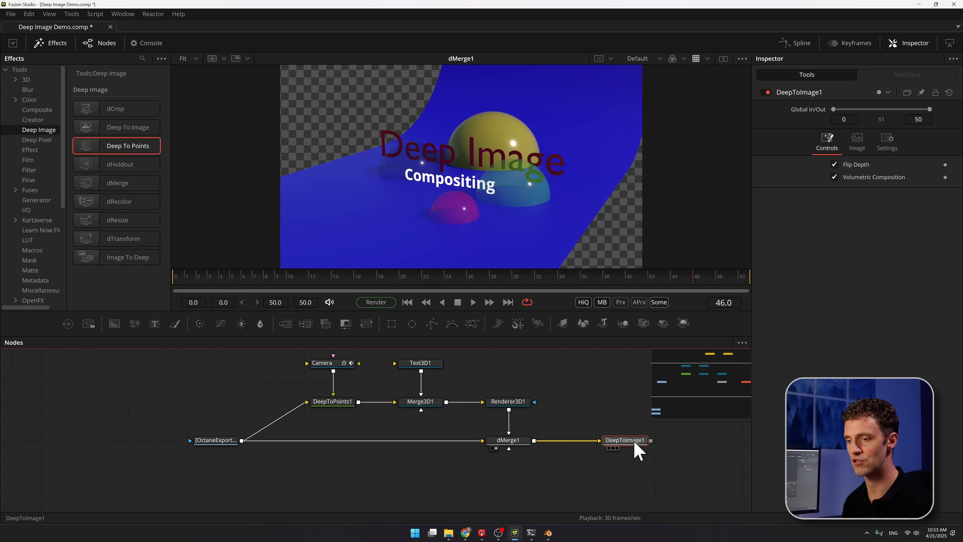
{"action": "key", "text": "1"}
{"action": "key", "text": "space"}
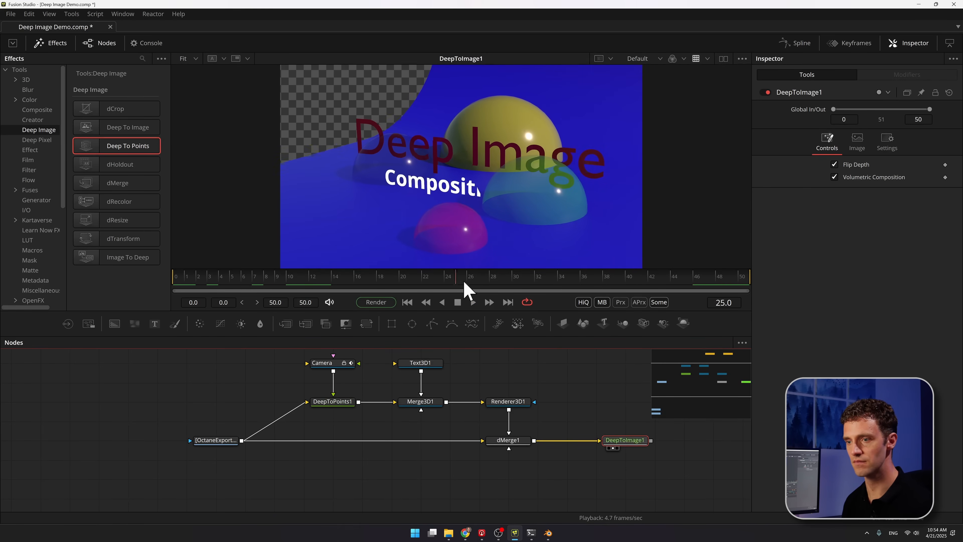
{"action": "left_click", "coordinate": [280, 284]}
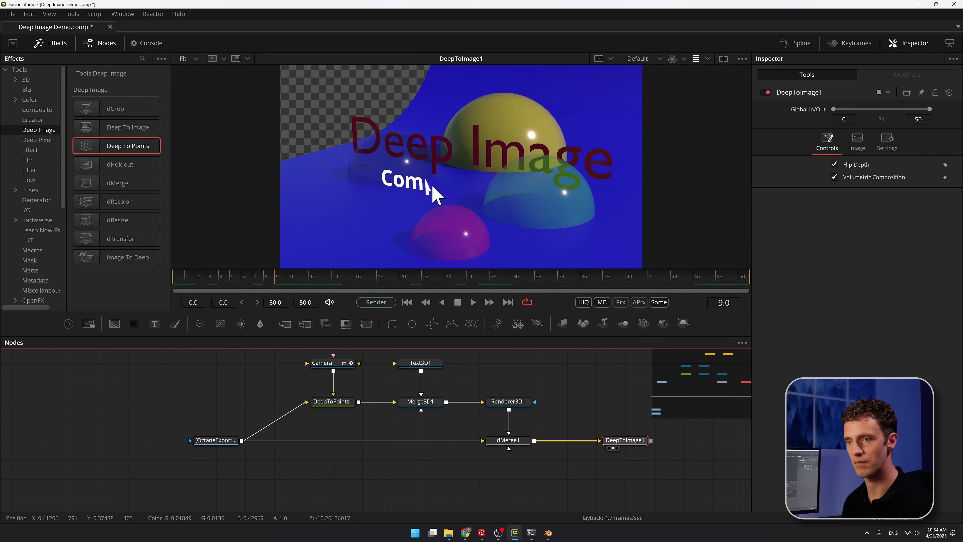
Unlock the Camera node, set its Near Clip to 0.1, and lock it again
{"action": "left_click_drag", "start_coordinate": [520, 398], "coordinate": [520, 411]}
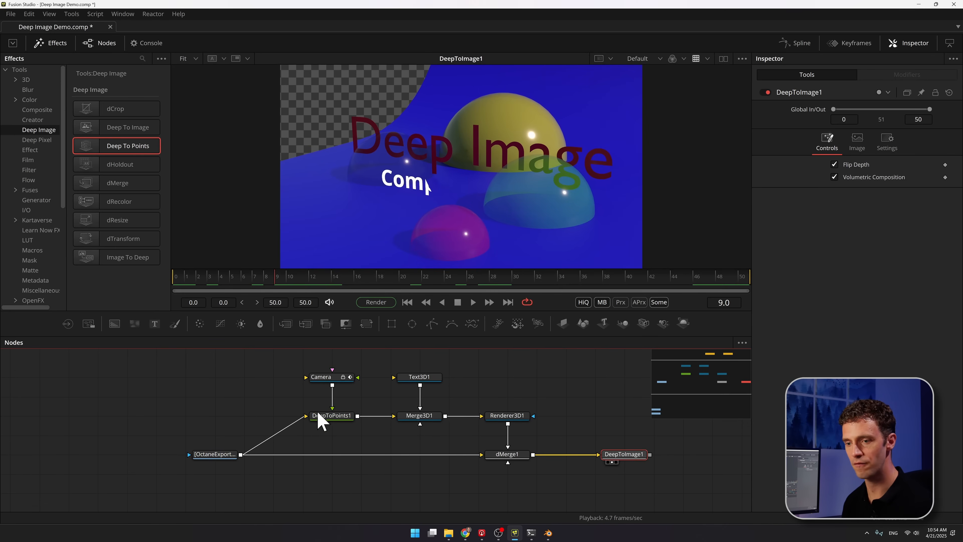
{"action": "left_click", "coordinate": [331, 379]}
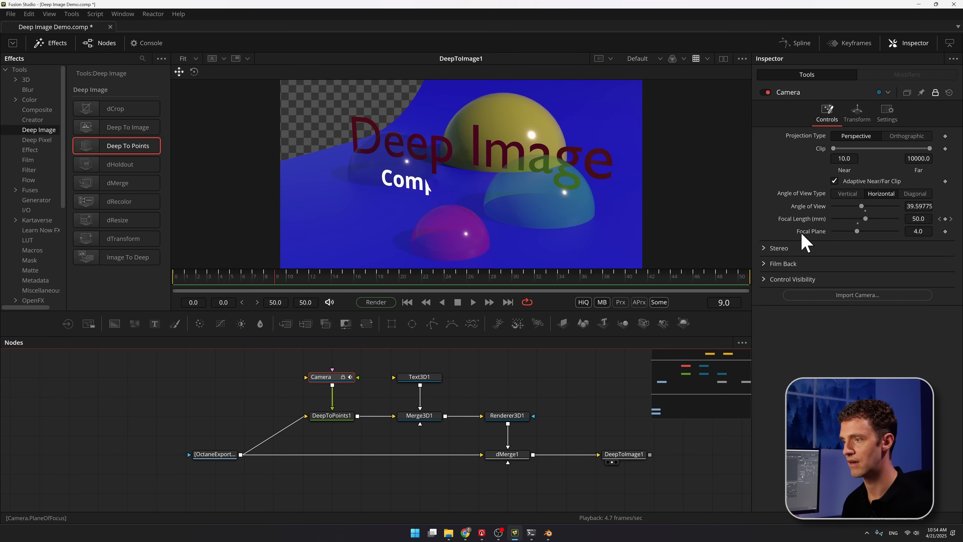
{"action": "left_click", "coordinate": [937, 93]}
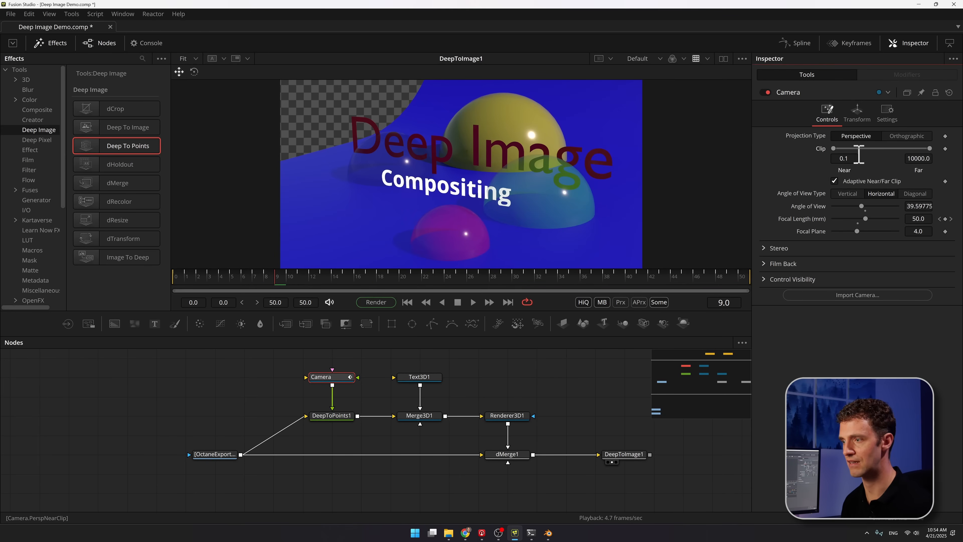
{"action": "left_click", "coordinate": [936, 93]}
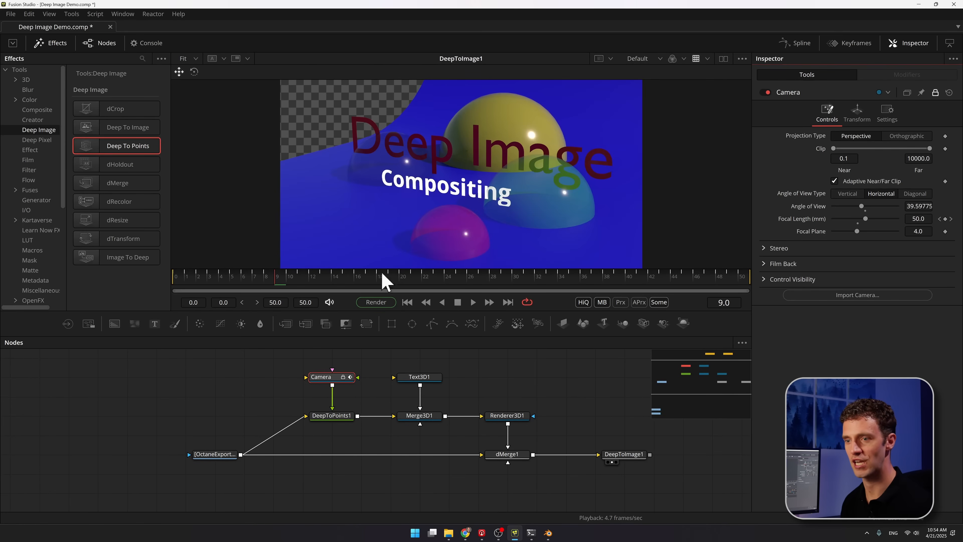
Return to frame 0 and view Merge3D1 with a close look at the "Compositing" text in the point cloud
{"action": "left_click", "coordinate": [199, 280]}
{"action": "left_click_drag", "start_coordinate": [200, 287], "coordinate": [173, 281]}
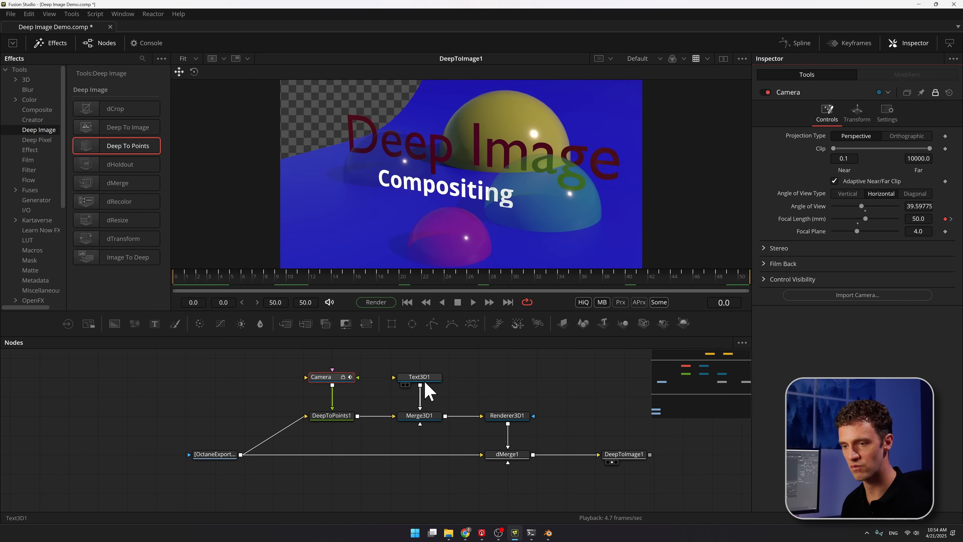
{"action": "left_click", "coordinate": [434, 379]}
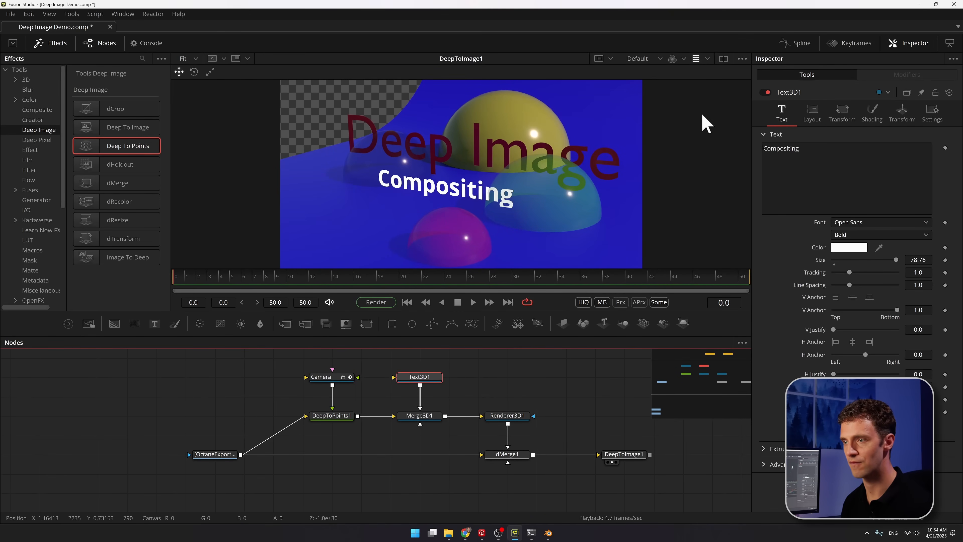
{"action": "key", "text": "1"}
{"action": "left_click", "coordinate": [421, 416]}
{"action": "key", "text": "1"}
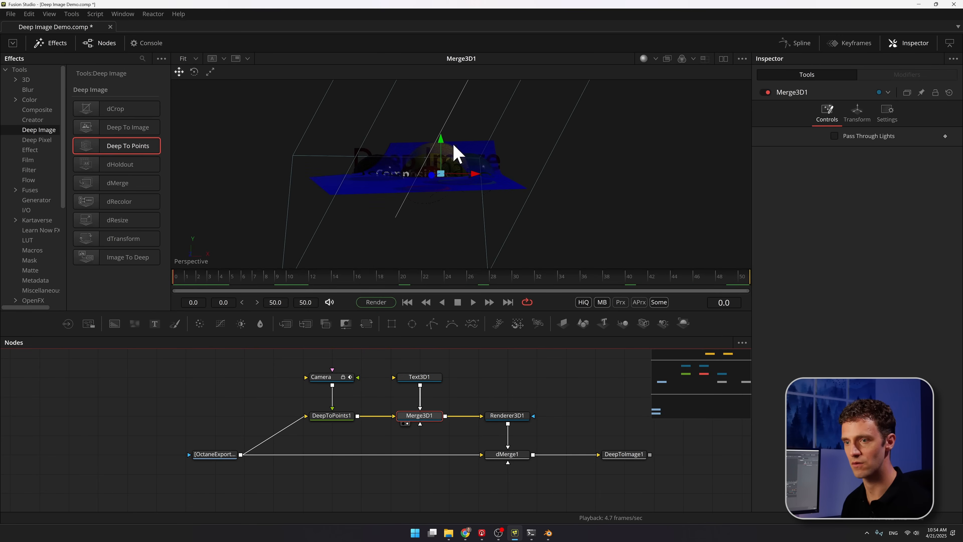
{"action": "left_click_drag", "start_coordinate": [452, 146], "coordinate": [405, 188]}
{"action": "scroll", "coordinate": [458, 140], "scroll_direction": "up", "scroll_amount": 4}
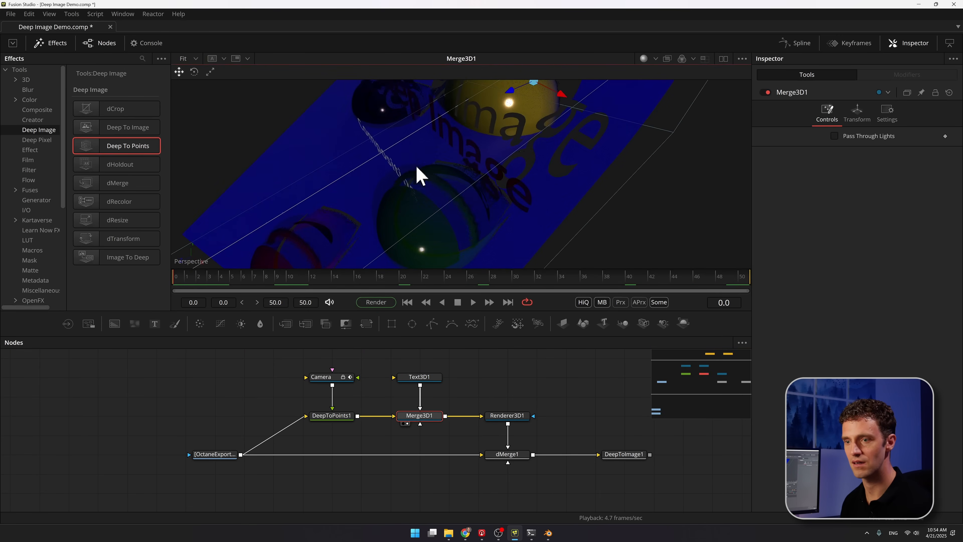
{"action": "left_click_drag", "start_coordinate": [461, 190], "coordinate": [478, 181]}
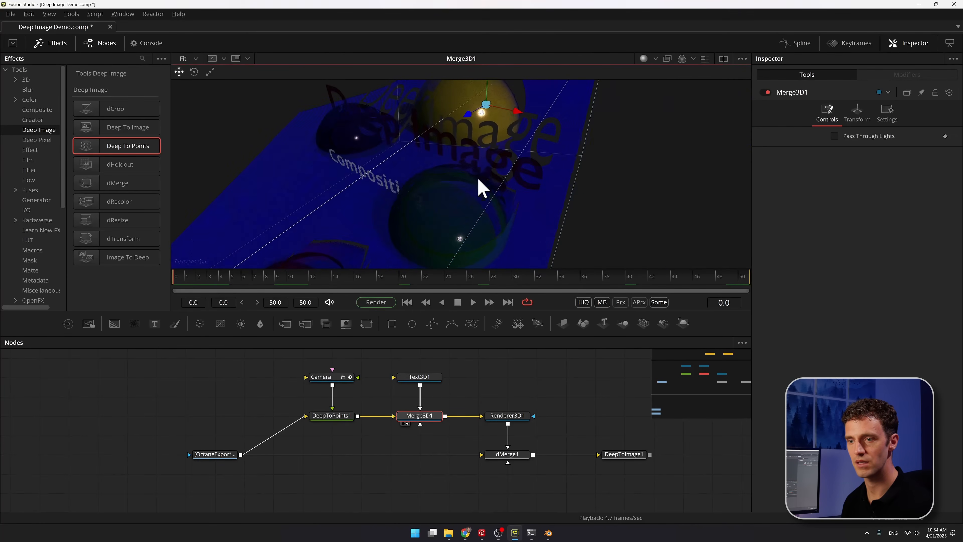
Move the "Compositing" text deeper into the scene so it intersects the "Deep Image" lettering near the yellow sphere
{"action": "left_click", "coordinate": [375, 179]}
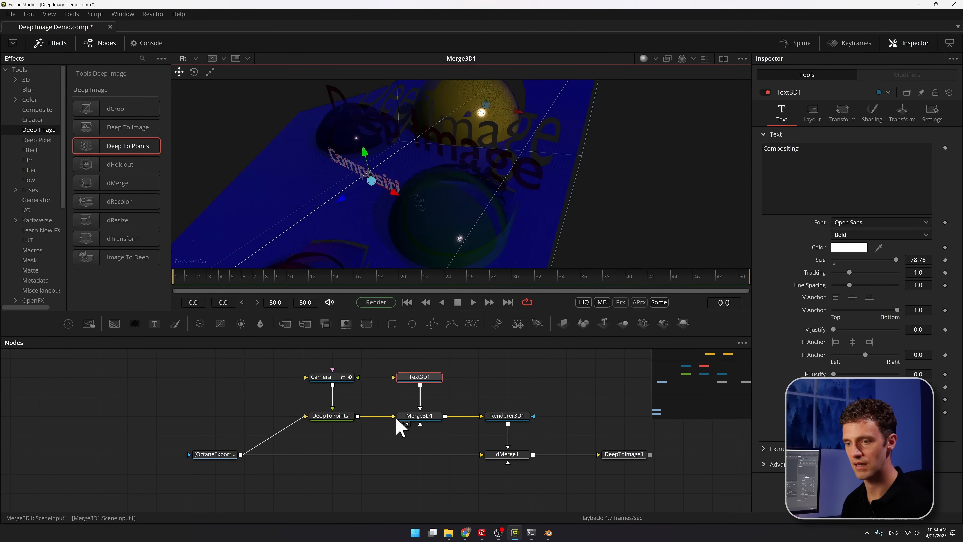
{"action": "left_click", "coordinate": [425, 417]}
{"action": "left_click", "coordinate": [428, 378]}
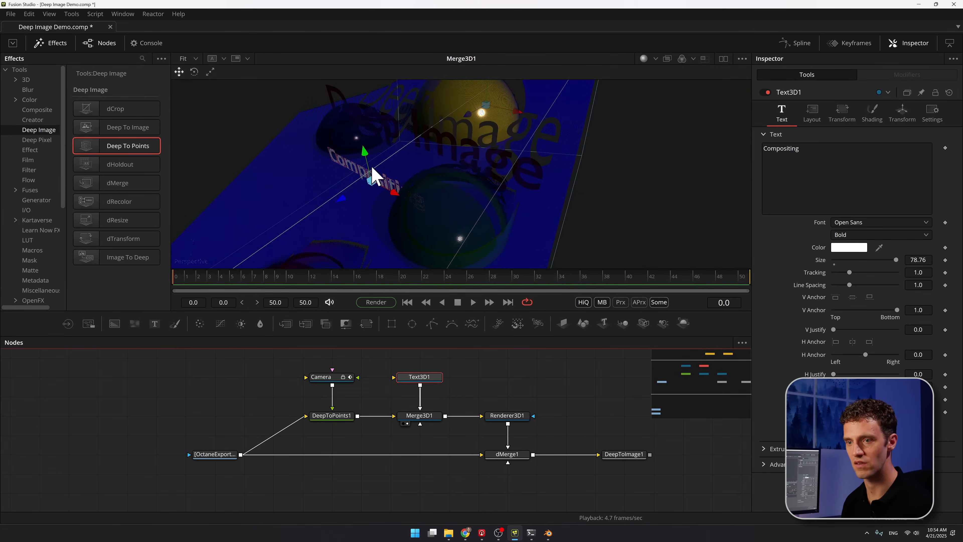
{"action": "left_click_drag", "start_coordinate": [409, 157], "coordinate": [421, 172]}
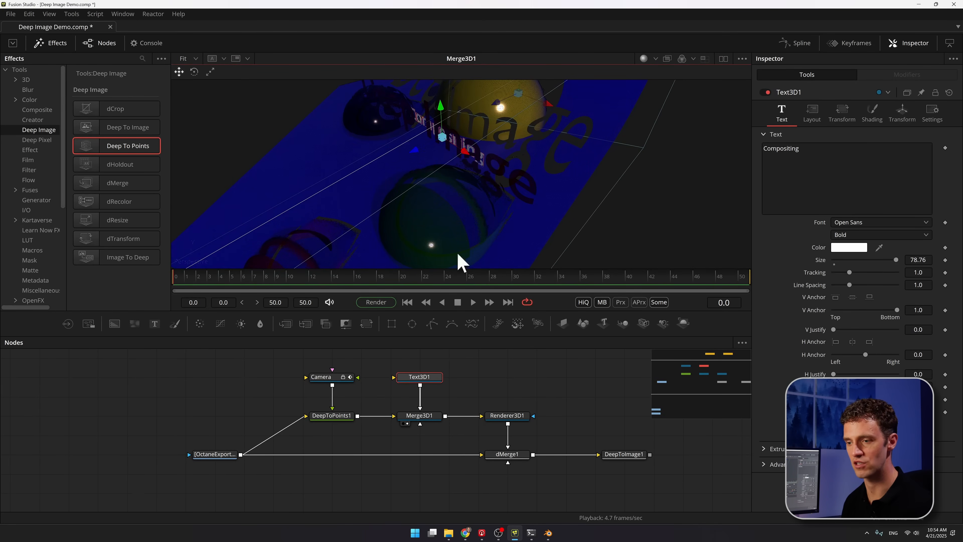
View the DeepToImage1 composite and space its node farther from dMerge1
{"action": "left_click", "coordinate": [625, 455]}
{"action": "key", "text": "1"}
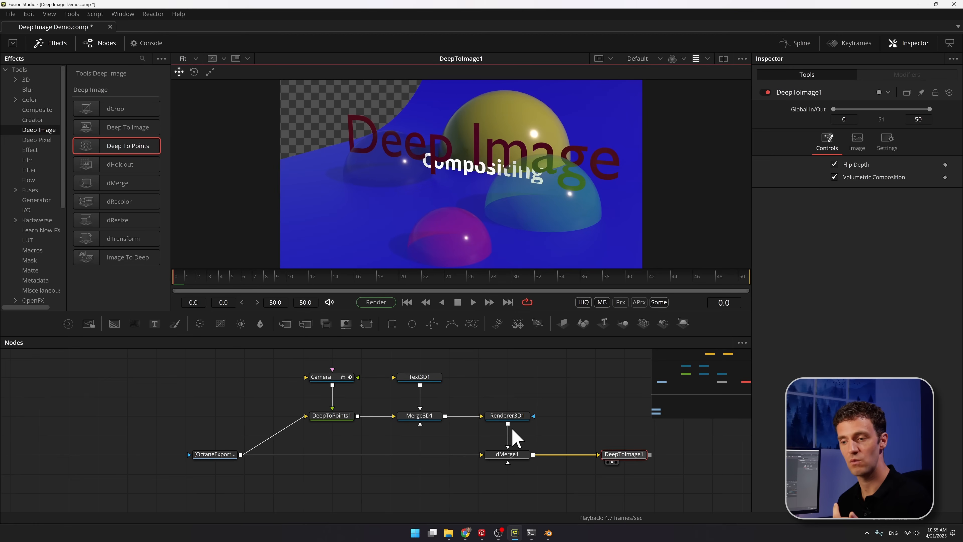
{"action": "mouse_move", "coordinate": [511, 466]}
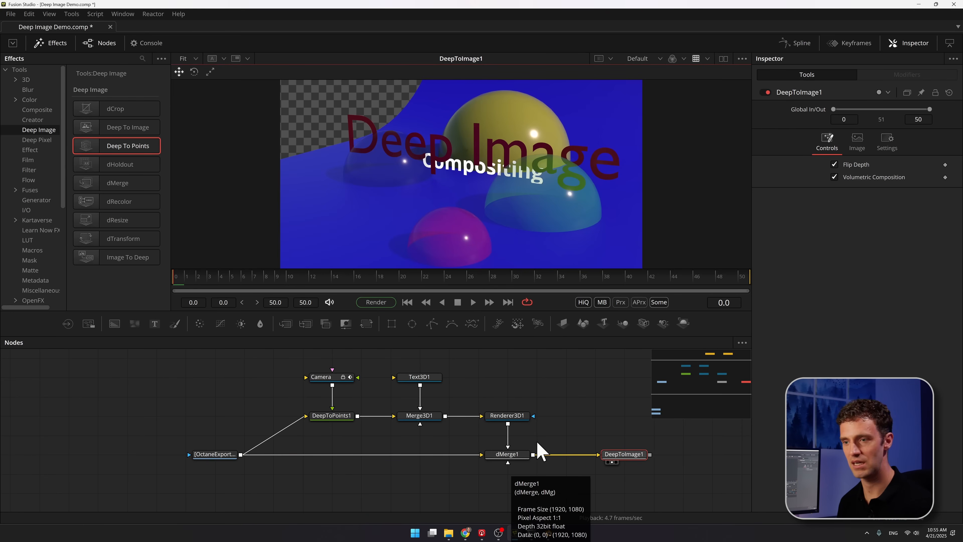
{"action": "left_click_drag", "start_coordinate": [600, 408], "coordinate": [496, 415]}
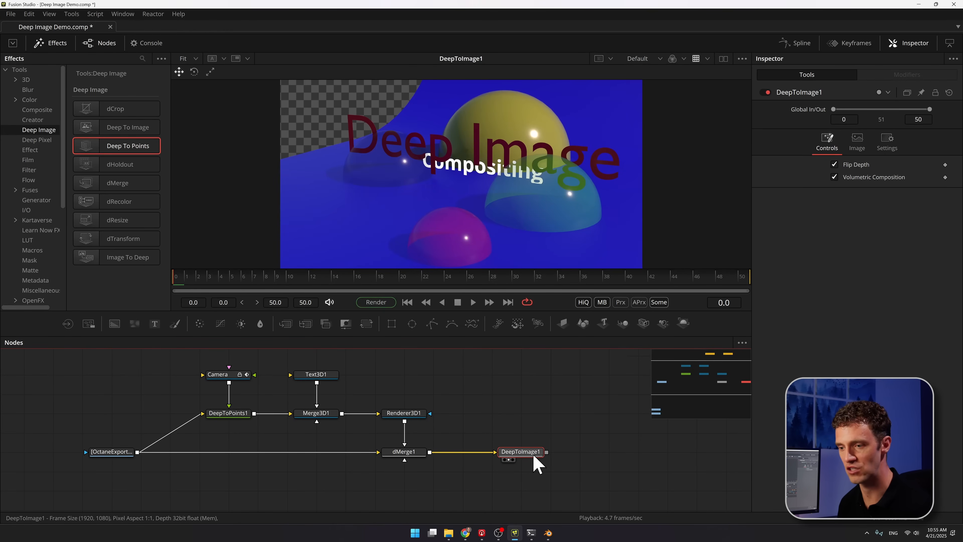
{"action": "left_click_drag", "start_coordinate": [535, 464], "coordinate": [595, 469]}
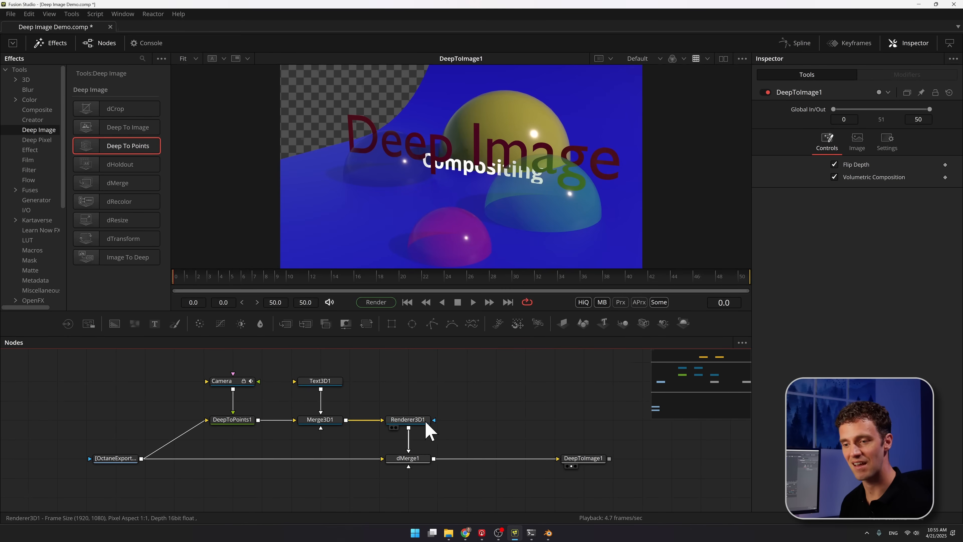
Duplicate Renderer3D1 with its input from Merge3D1 and Output Type set to Image, and bypass dMerge1
{"action": "left_click", "coordinate": [417, 415]}
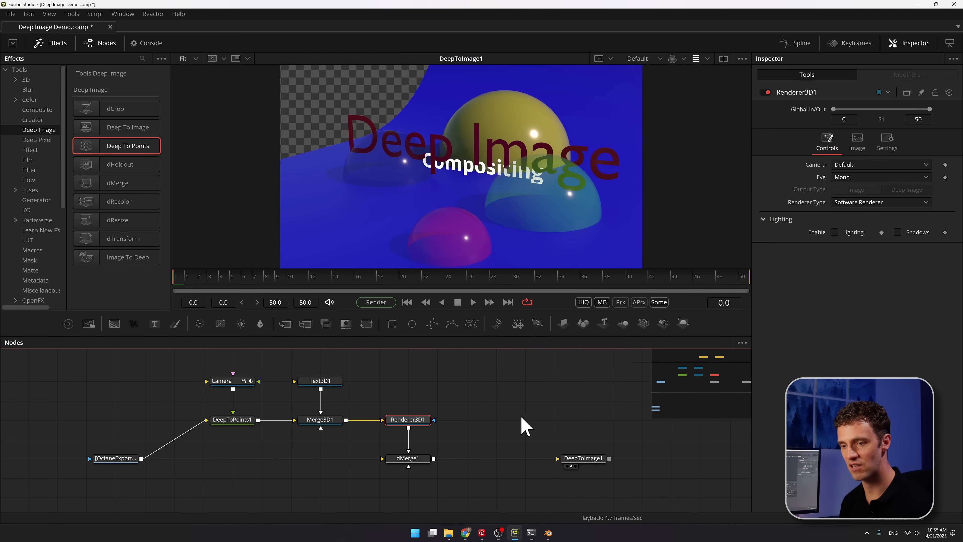
{"action": "left_click", "coordinate": [428, 391]}
{"action": "key", "text": "ctrl+v"}
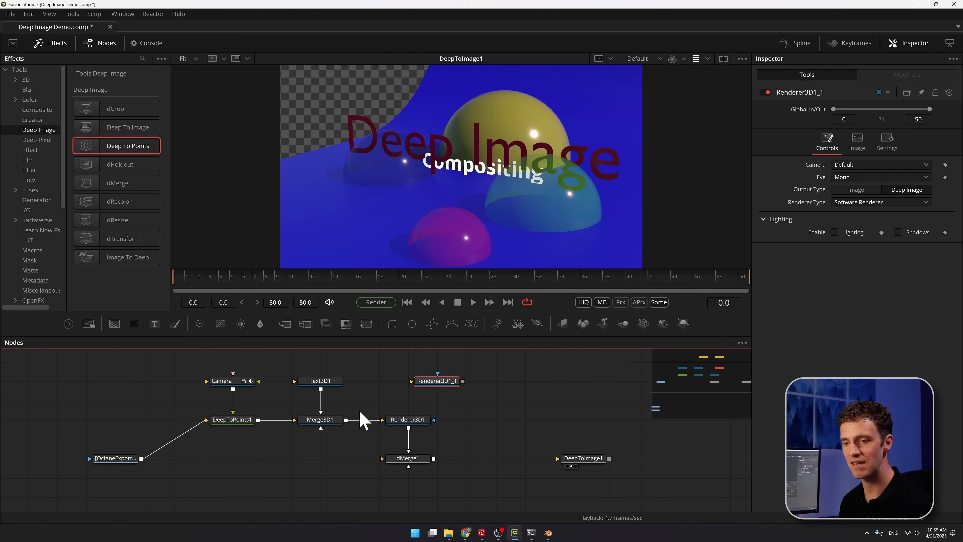
{"action": "left_click_drag", "start_coordinate": [347, 420], "coordinate": [447, 387]}
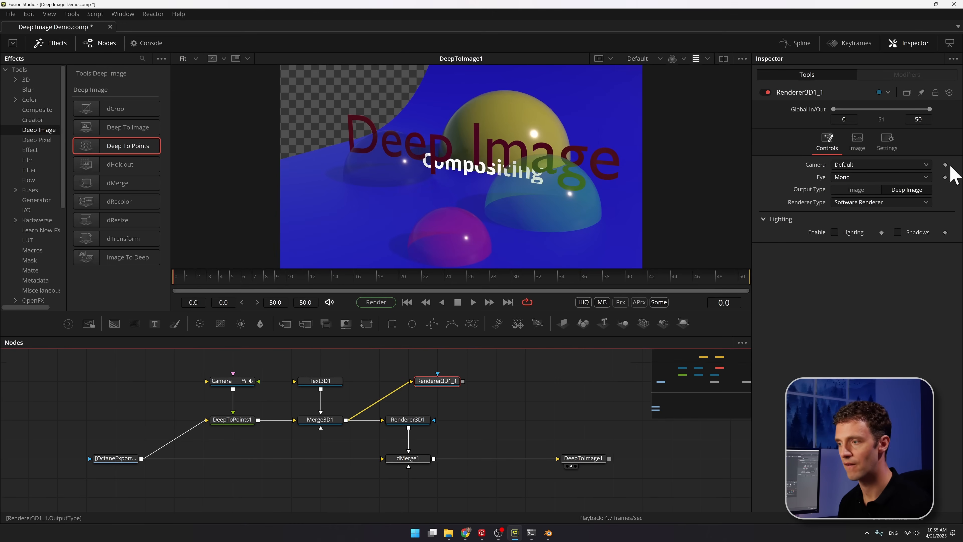
{"action": "left_click", "coordinate": [853, 191]}
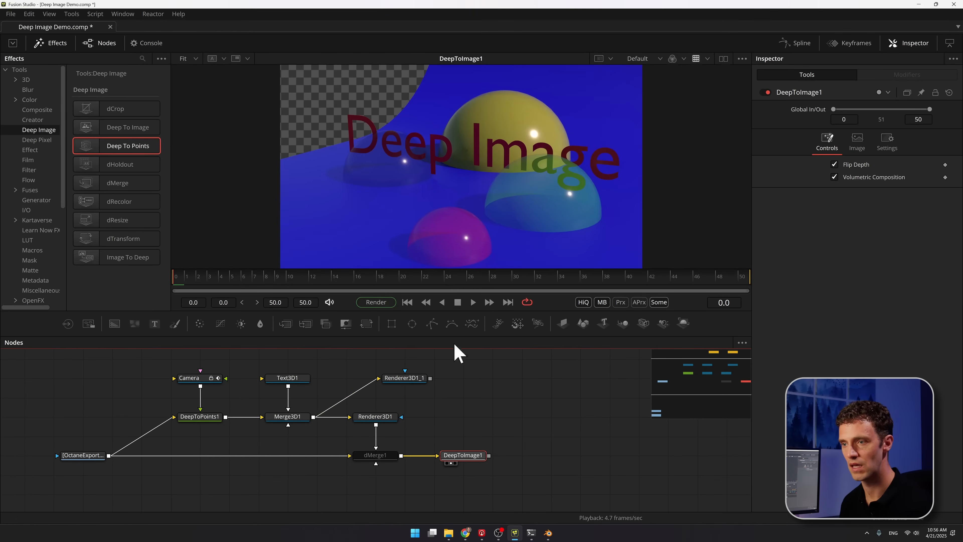
Check the channels available in DeepToImage1 and the duplicated renderer, including Z depth
{"action": "left_click", "coordinate": [684, 59]}
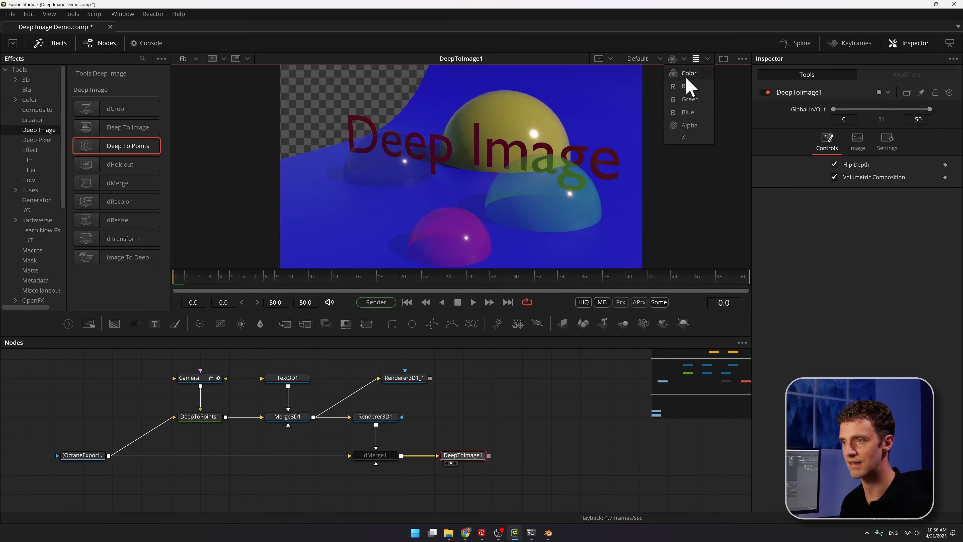
{"action": "left_click", "coordinate": [489, 420]}
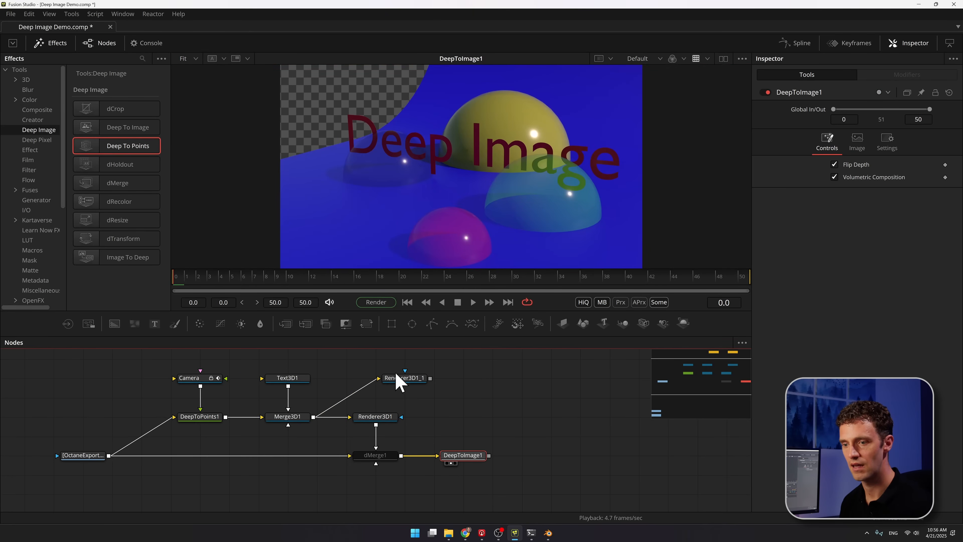
{"action": "left_click", "coordinate": [401, 380]}
{"action": "key", "text": "1"}
{"action": "left_click", "coordinate": [684, 59]}
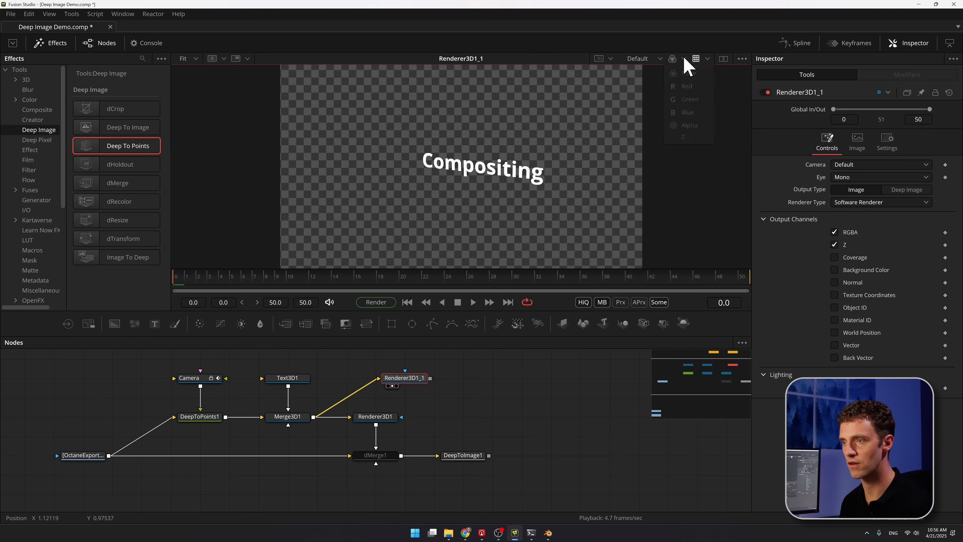
{"action": "left_click", "coordinate": [496, 379]}
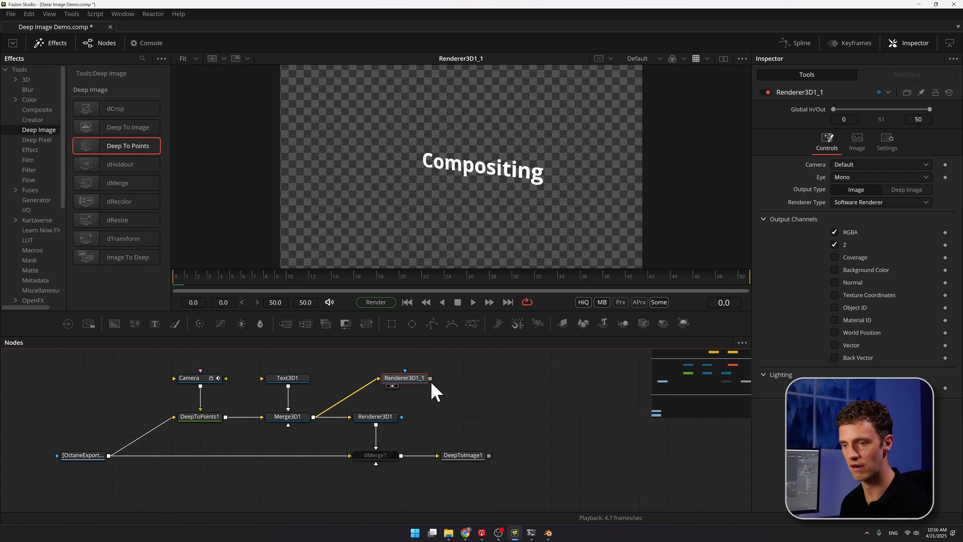
Merge the duplicated renderer over DeepToImage1, enable Depth Merge on the new Merge node, and inspect the text edges up close
{"action": "left_click_drag", "start_coordinate": [433, 386], "coordinate": [489, 457]}
{"action": "key", "text": "1"}
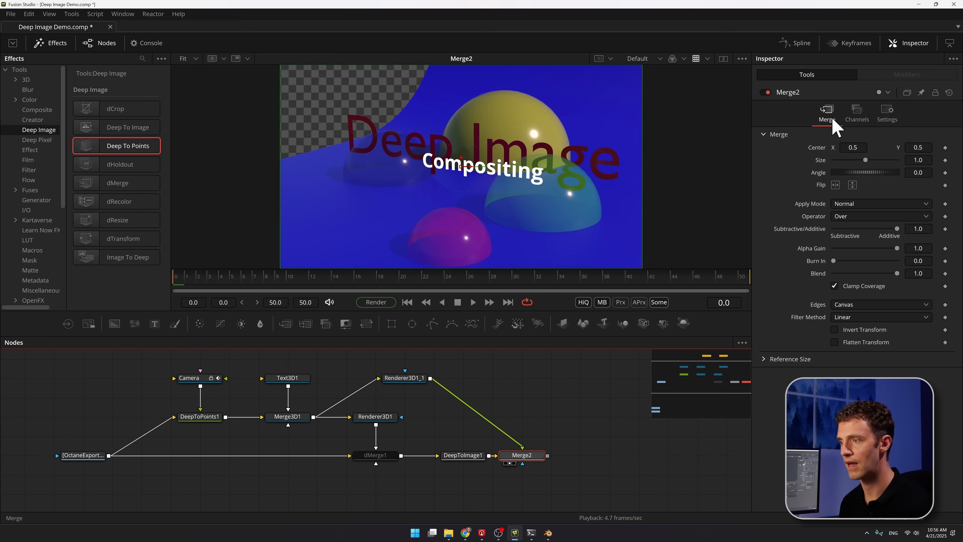
{"action": "left_click", "coordinate": [859, 115]}
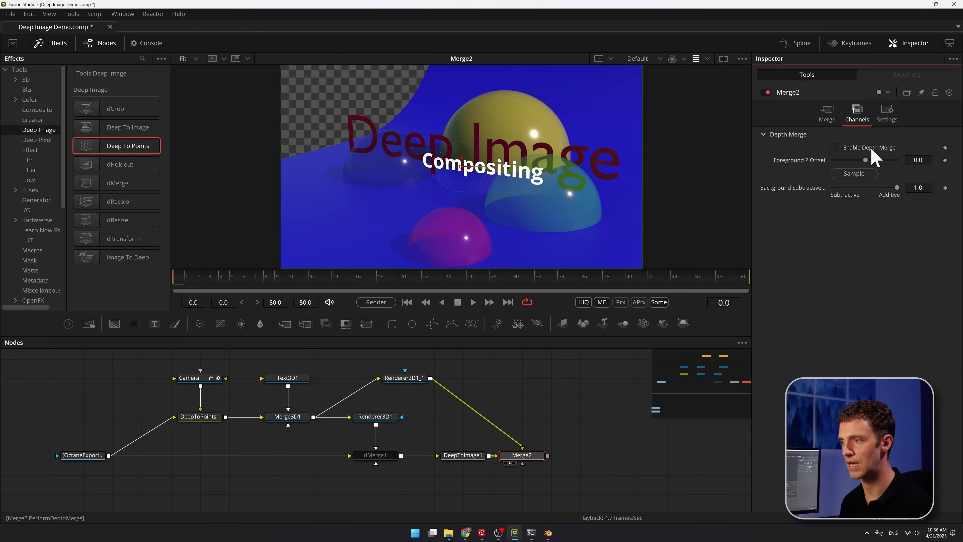
{"action": "left_click", "coordinate": [873, 150]}
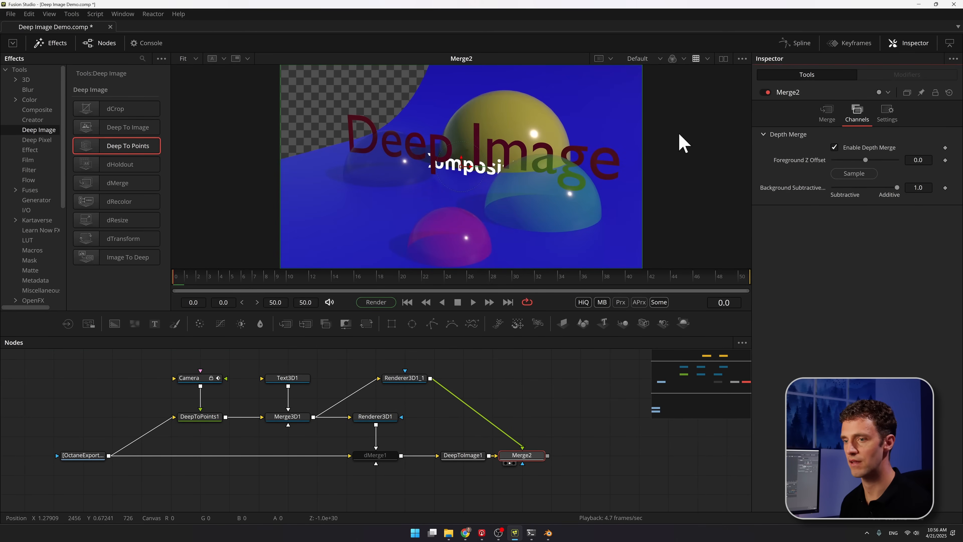
{"action": "scroll", "coordinate": [476, 182], "scroll_direction": "up", "scroll_amount": 3}
{"action": "scroll", "coordinate": [326, 163], "scroll_direction": "down", "scroll_amount": 1}
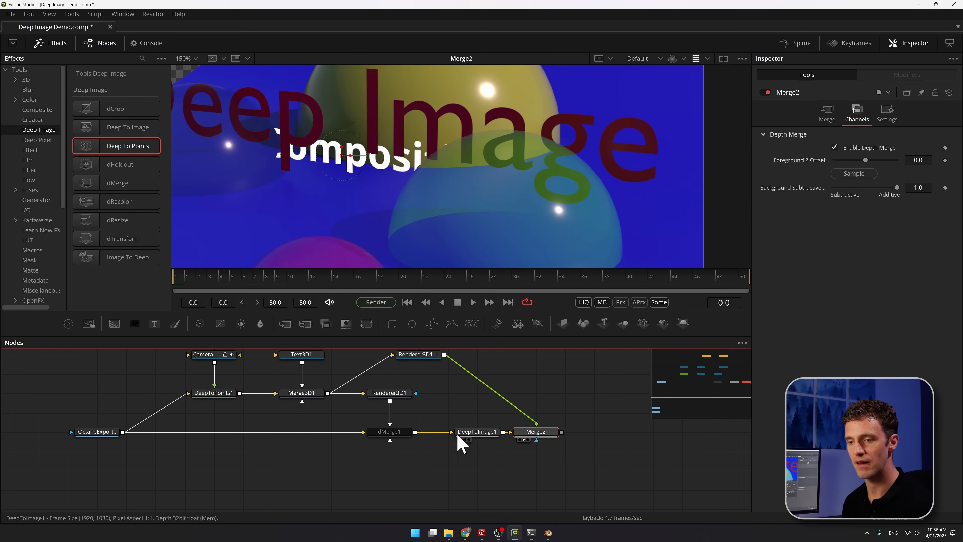
Compare dMerge1 with the depth-merged Merge2 in the viewer, examining the edges where the red and white text overlap
{"action": "left_click", "coordinate": [390, 435]}
{"action": "left_click", "coordinate": [539, 433]}
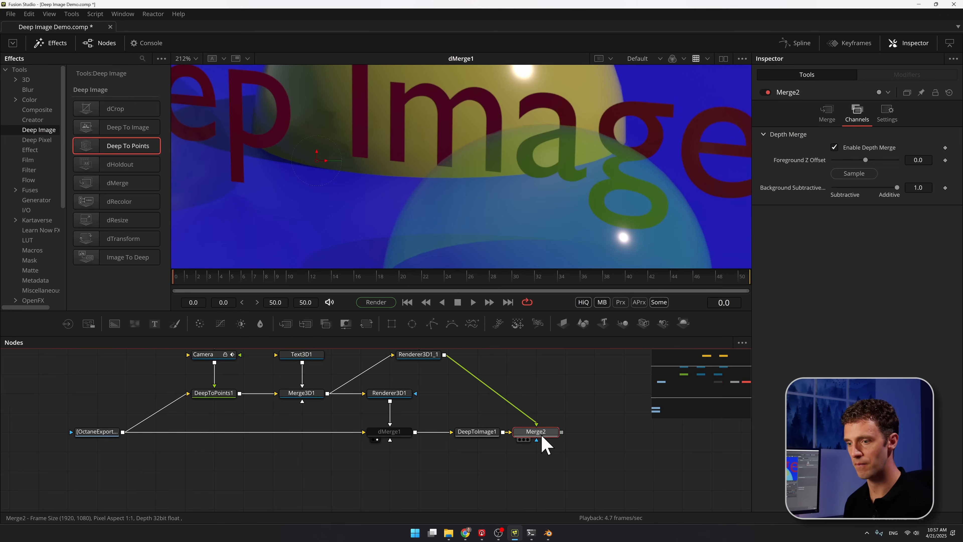
{"action": "scroll", "coordinate": [258, 177], "scroll_direction": "up", "scroll_amount": 5}
{"action": "scroll", "coordinate": [336, 165], "scroll_direction": "up", "scroll_amount": 10}
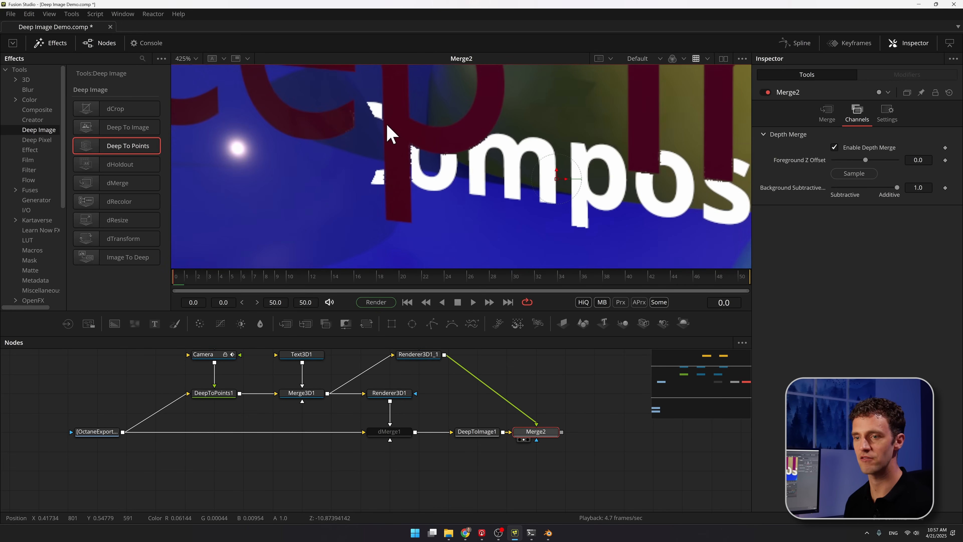
{"action": "scroll", "coordinate": [449, 82], "scroll_direction": "down", "scroll_amount": 7}
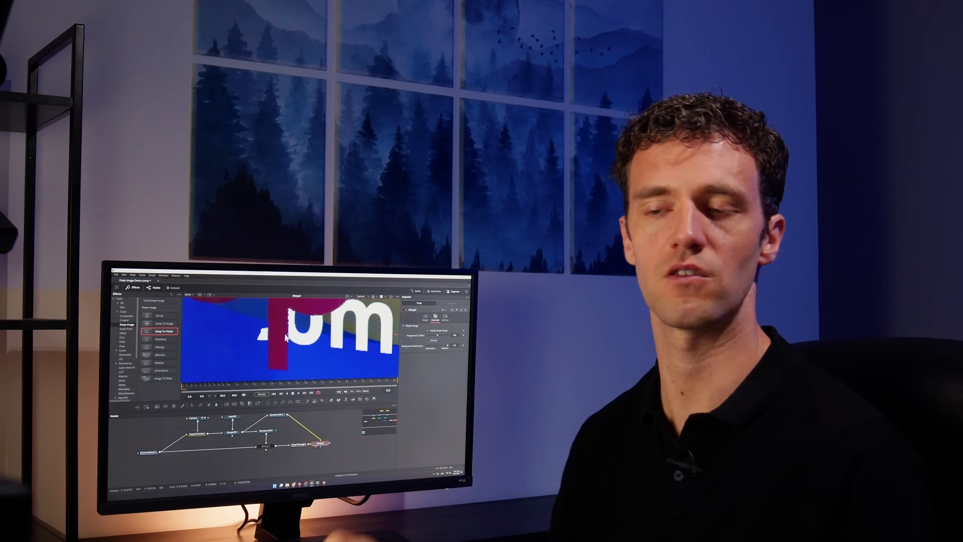
{"action": "scroll", "coordinate": [302, 308], "scroll_direction": "up", "scroll_amount": 3}
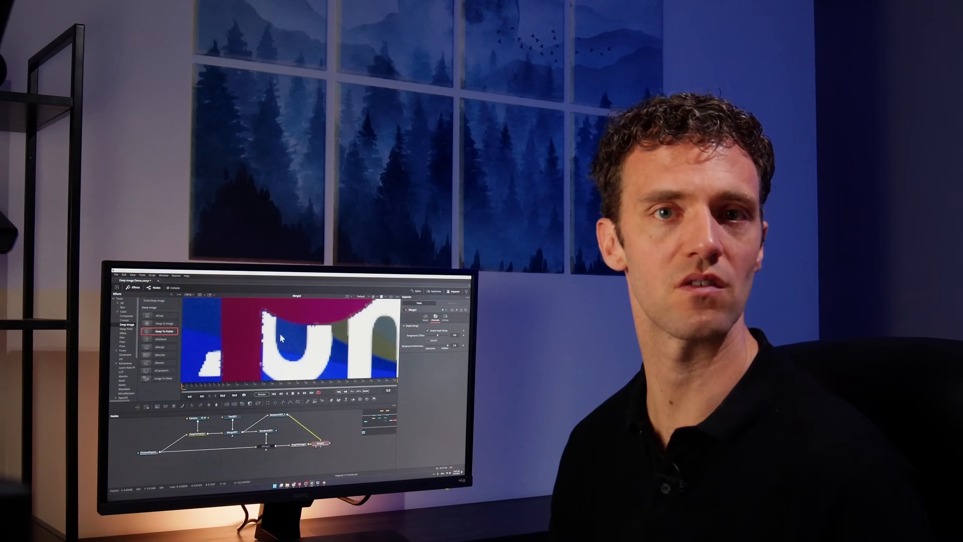
{"action": "scroll", "coordinate": [276, 335], "scroll_direction": "down", "scroll_amount": 2}
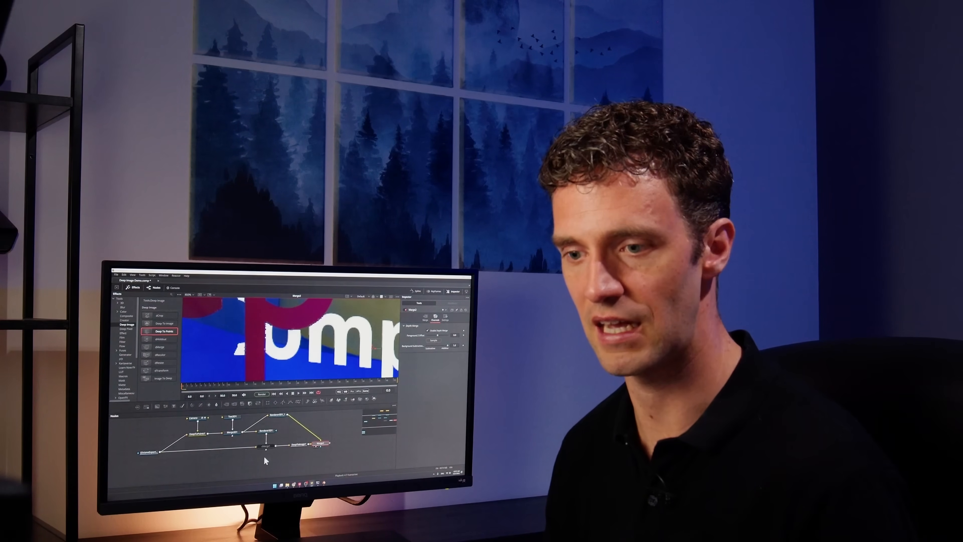
Re-enable dMerge1, view it, and inspect the deep-merged edges of the Compositing text up close
{"action": "left_click", "coordinate": [266, 446]}
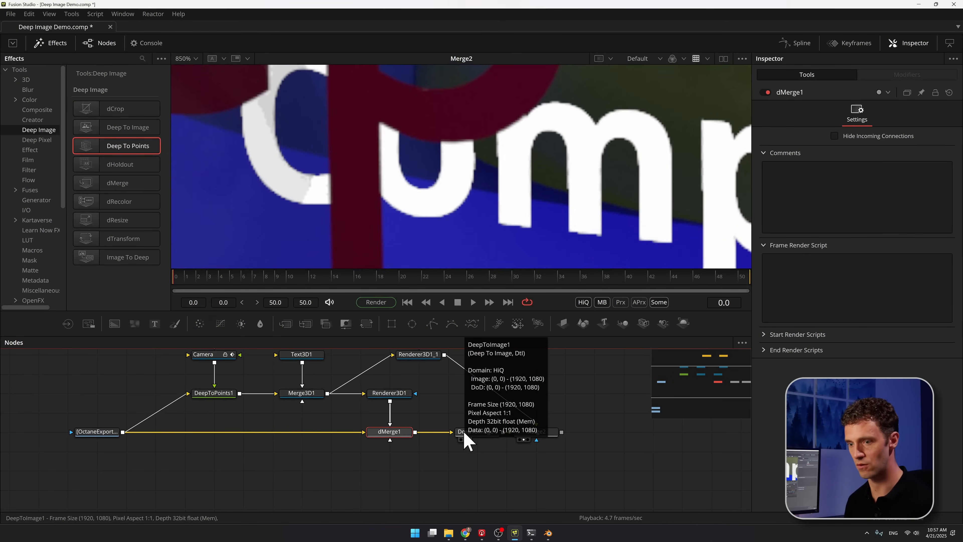
{"action": "key", "text": "1"}
{"action": "scroll", "coordinate": [532, 159], "scroll_direction": "down", "scroll_amount": 2}
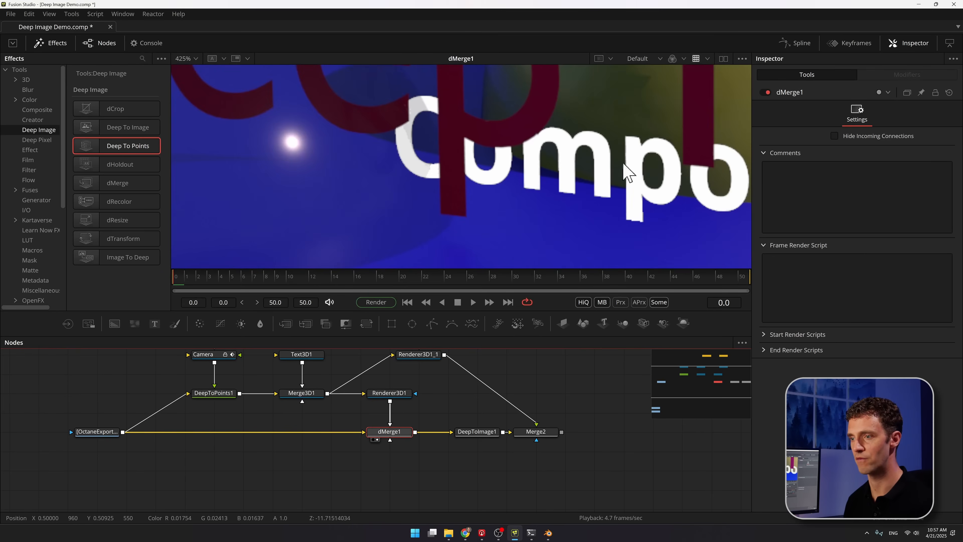
{"action": "scroll", "coordinate": [625, 173], "scroll_direction": "down", "scroll_amount": 2}
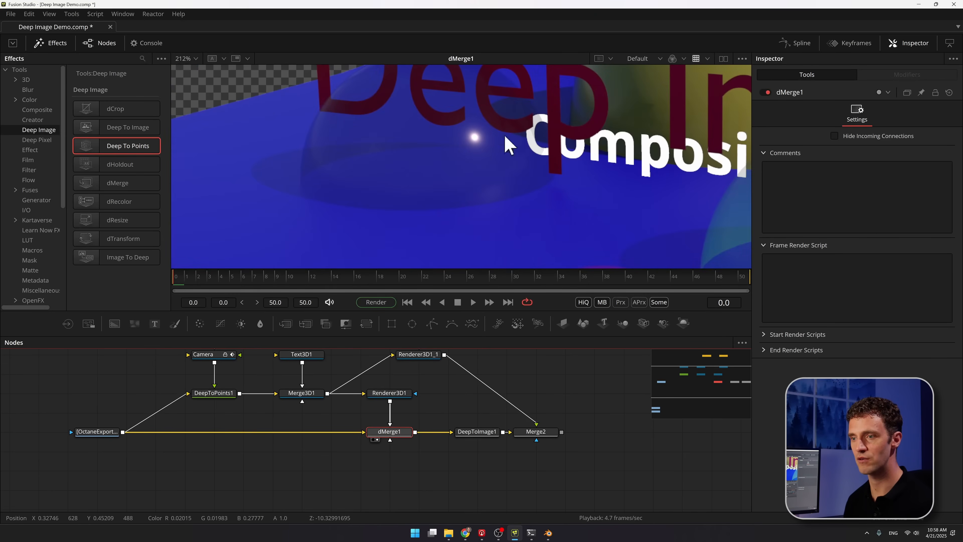
{"action": "scroll", "coordinate": [539, 161], "scroll_direction": "up", "scroll_amount": 3}
{"action": "scroll", "coordinate": [603, 121], "scroll_direction": "down", "scroll_amount": 1}
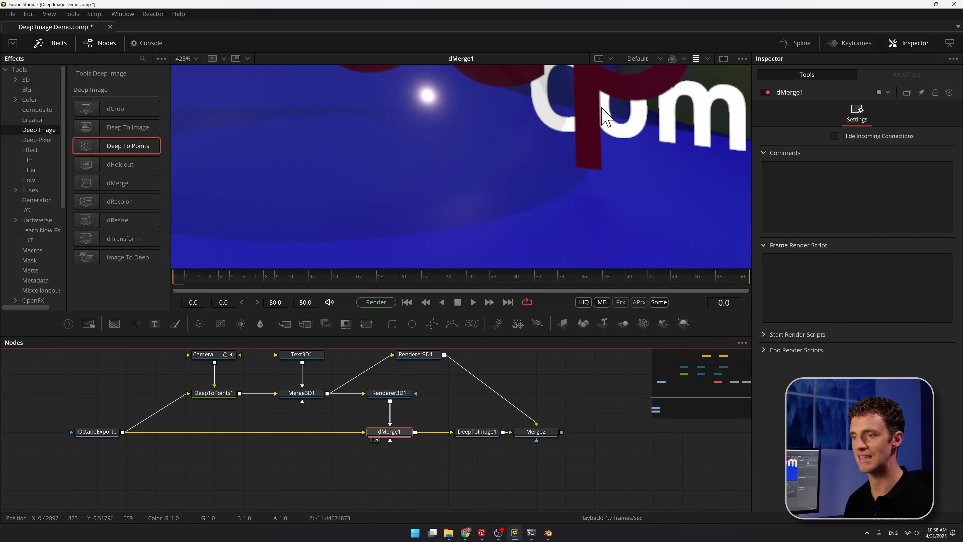
{"action": "left_click_drag", "start_coordinate": [617, 134], "coordinate": [365, 134]}
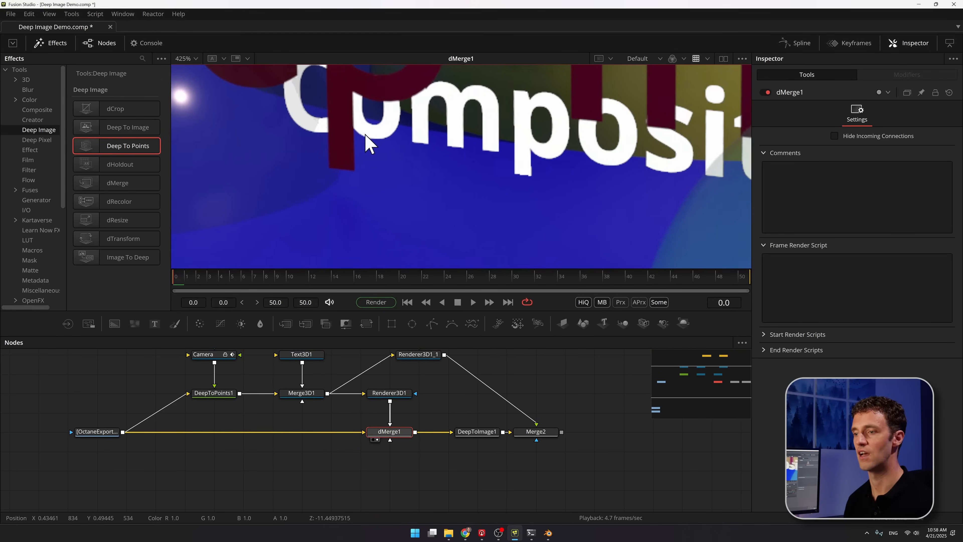
{"action": "scroll", "coordinate": [489, 155], "scroll_direction": "down", "scroll_amount": 3}
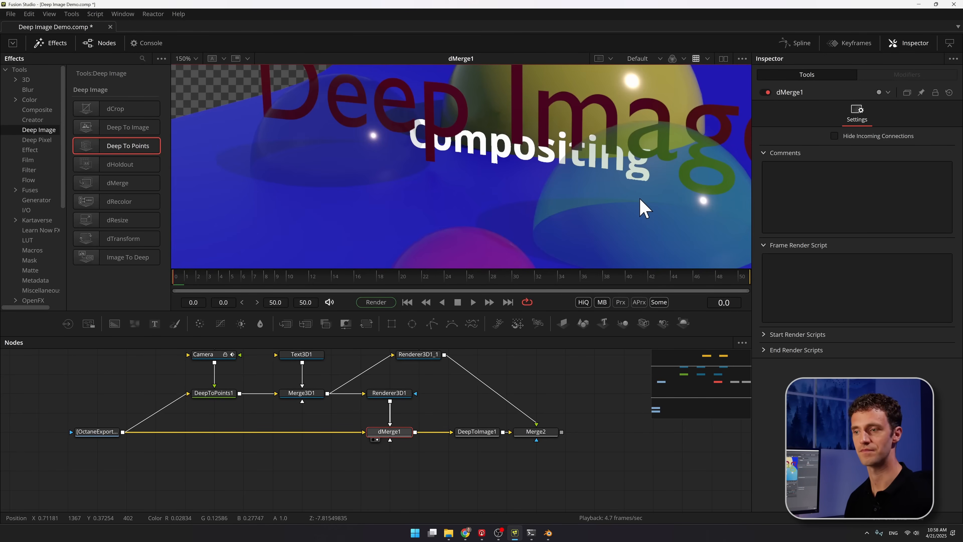
Delete Merge2 and Renderer3D1_1, and space DeepToImage1 farther from dMerge1
{"action": "left_click", "coordinate": [536, 431]}
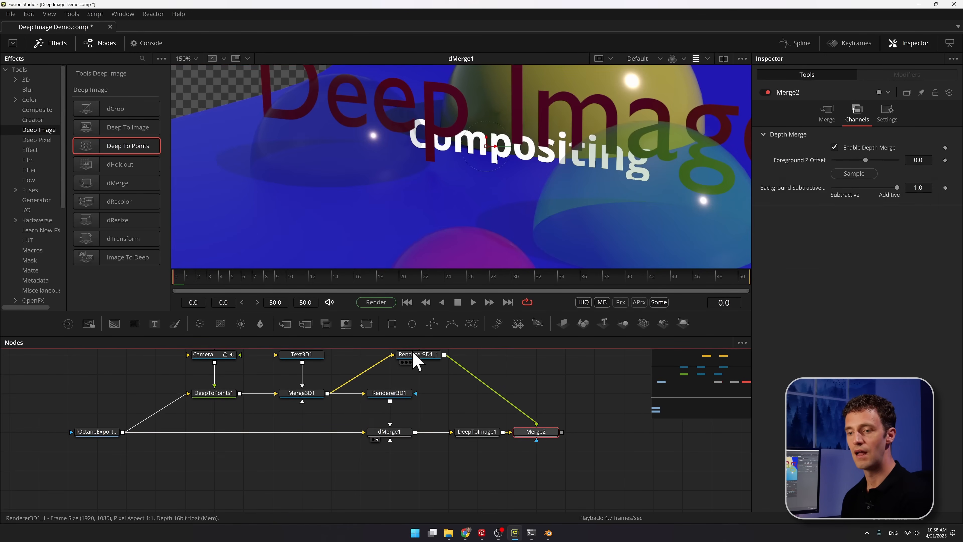
{"action": "key", "text": "Delete"}
{"action": "left_click", "coordinate": [415, 354]}
{"action": "key", "text": "Delete"}
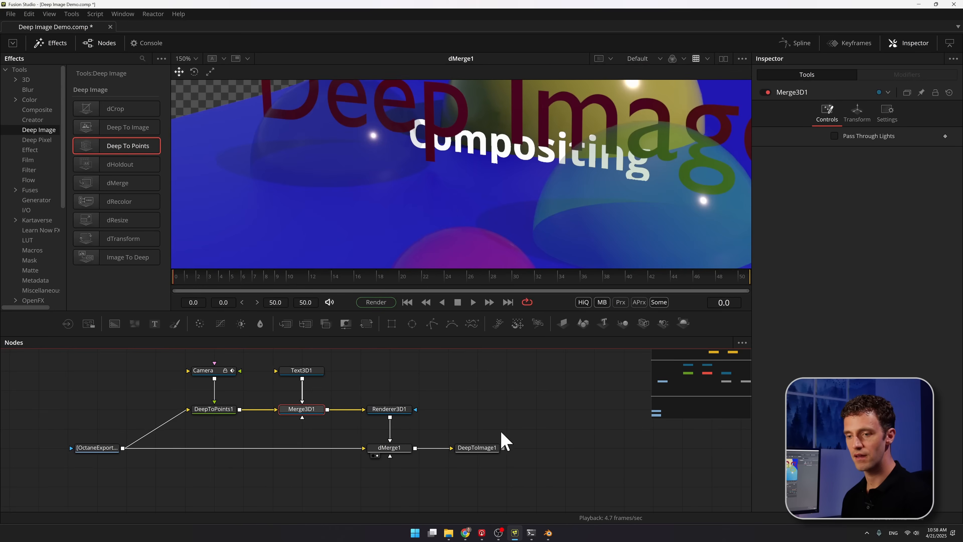
{"action": "left_click_drag", "start_coordinate": [477, 452], "coordinate": [581, 459]}
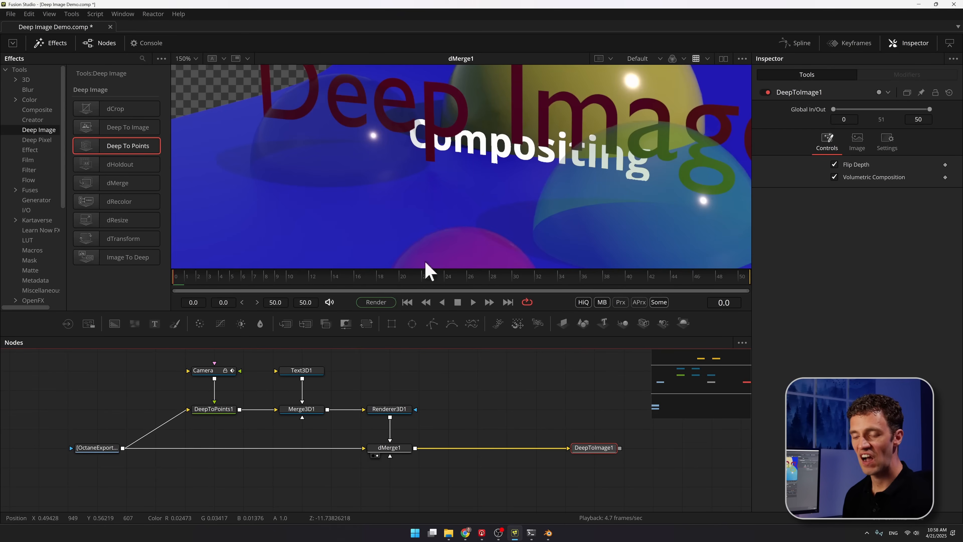
Set Renderer3D1's Renderer Type to Hardware Renderer while viewing the white text's edges up close in dMerge1
{"action": "left_click", "coordinate": [389, 409]}
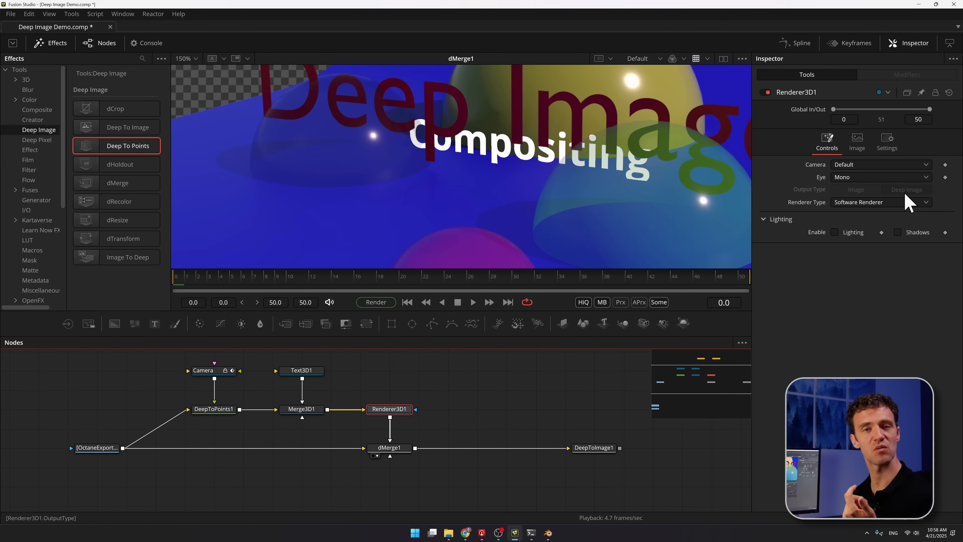
{"action": "scroll", "coordinate": [373, 158], "scroll_direction": "up", "scroll_amount": 10}
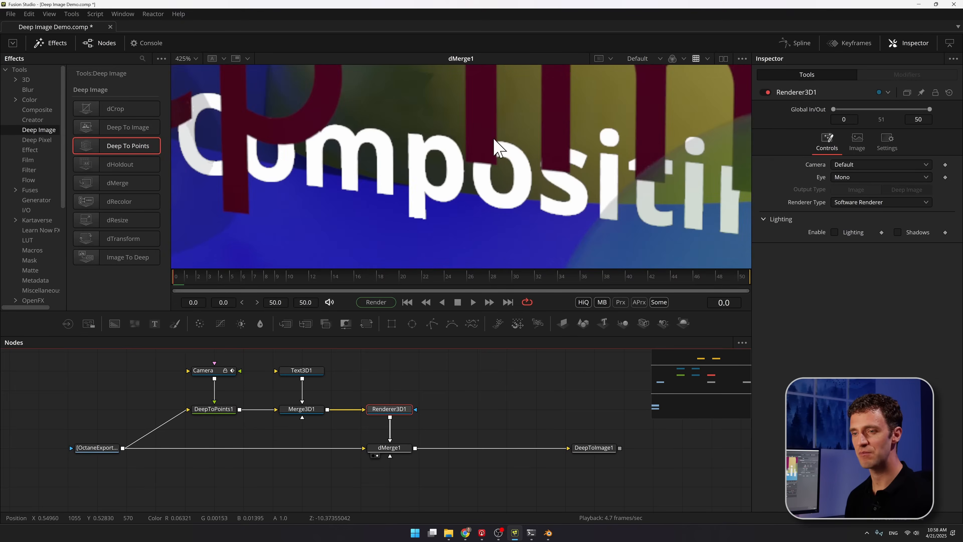
{"action": "left_click_drag", "start_coordinate": [370, 157], "coordinate": [598, 183]}
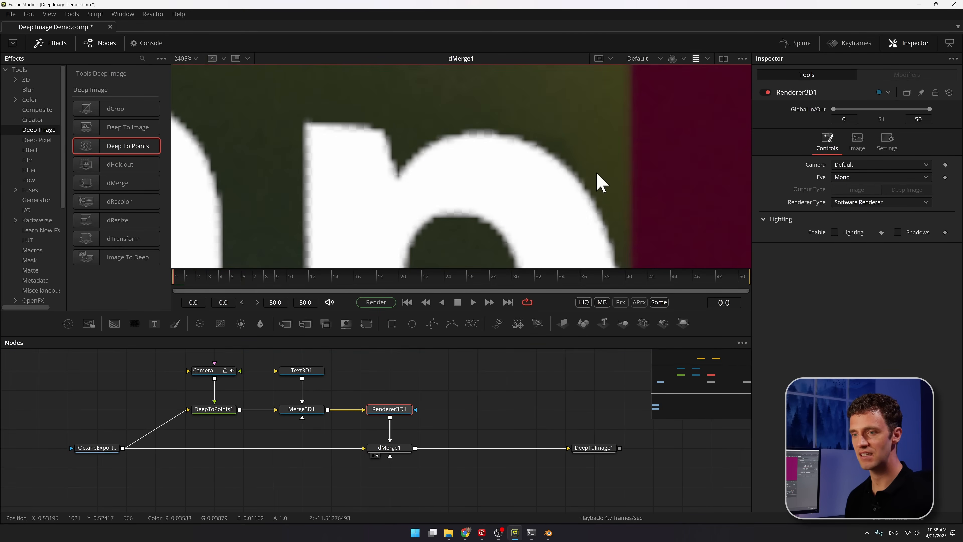
{"action": "left_click", "coordinate": [861, 202]}
{"action": "left_click", "coordinate": [861, 192]}
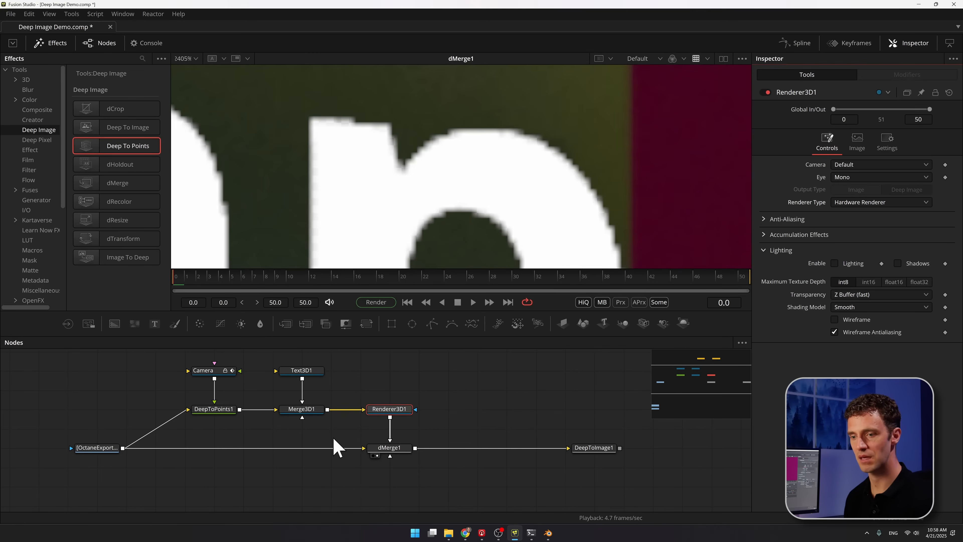
View Renderer3D1 on its own and disconnect it from dMerge1, keeping its Output Type on Deep Image
{"action": "left_click", "coordinate": [389, 413]}
{"action": "key", "text": "1"}
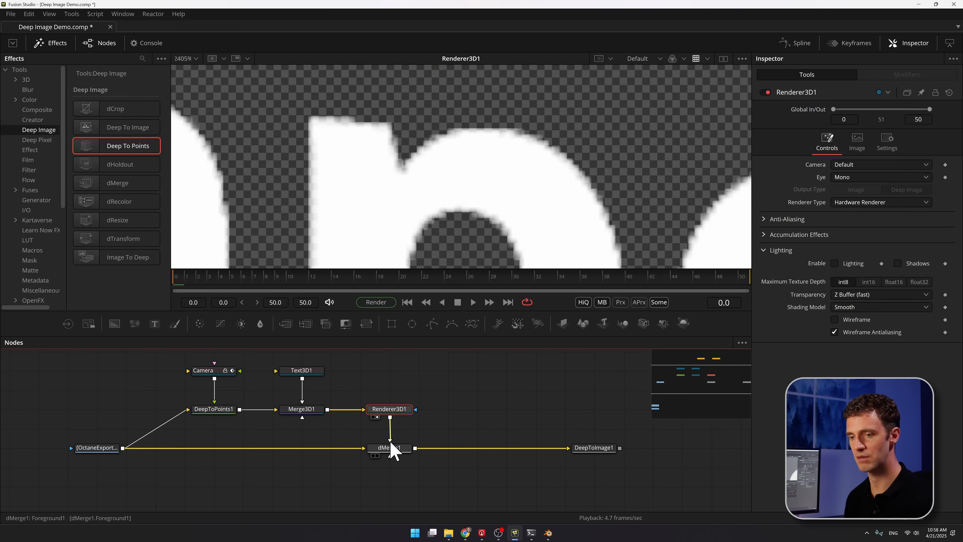
{"action": "left_click_drag", "start_coordinate": [391, 441], "coordinate": [425, 422]}
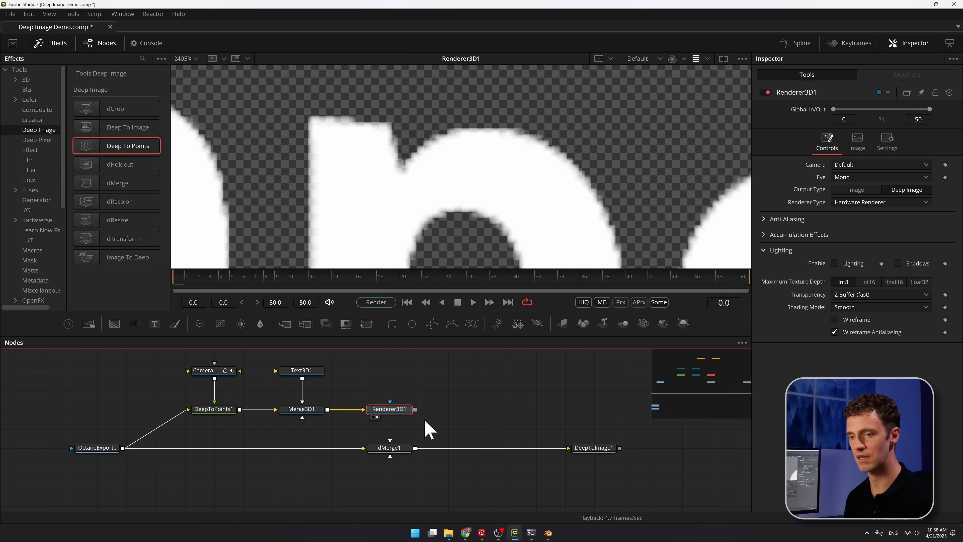
{"action": "left_click", "coordinate": [855, 191]}
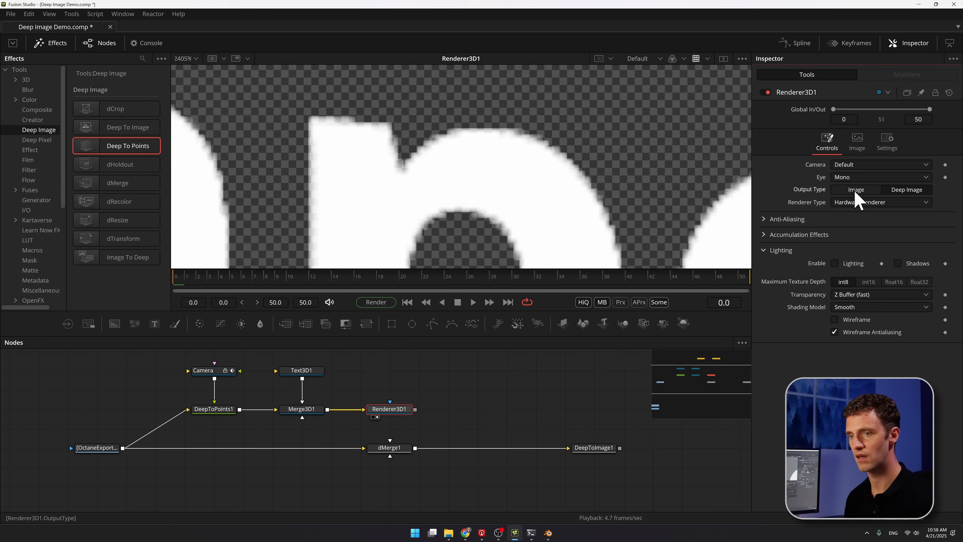
{"action": "left_click", "coordinate": [903, 191]}
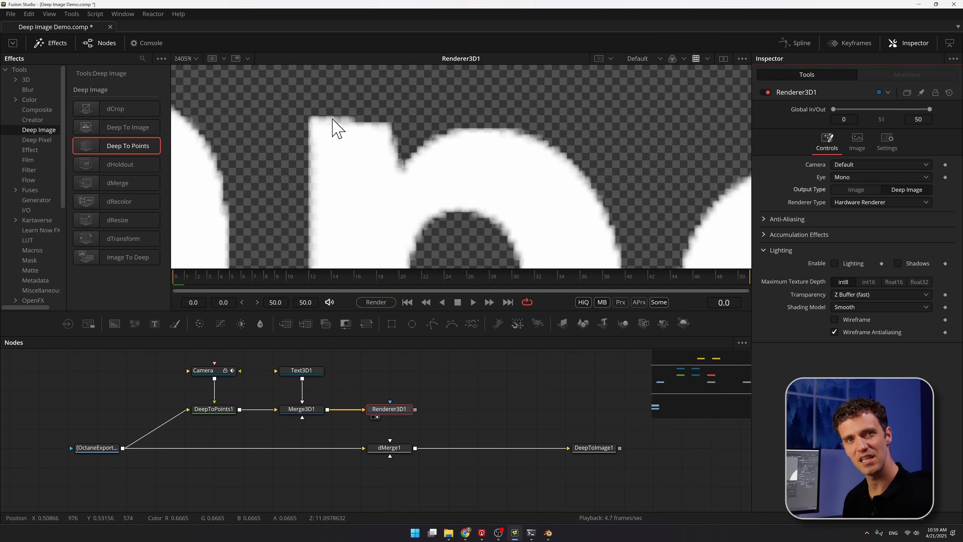
Return Renderer3D1's Renderer Type to Software Renderer and check the text edges
{"action": "mouse_move", "coordinate": [404, 413]}
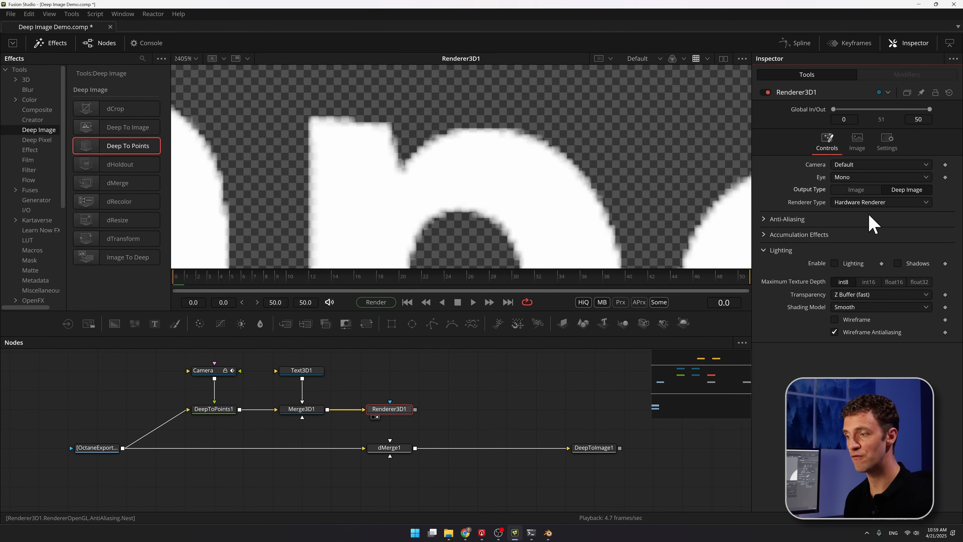
{"action": "left_click", "coordinate": [872, 202]}
{"action": "left_click", "coordinate": [874, 213]}
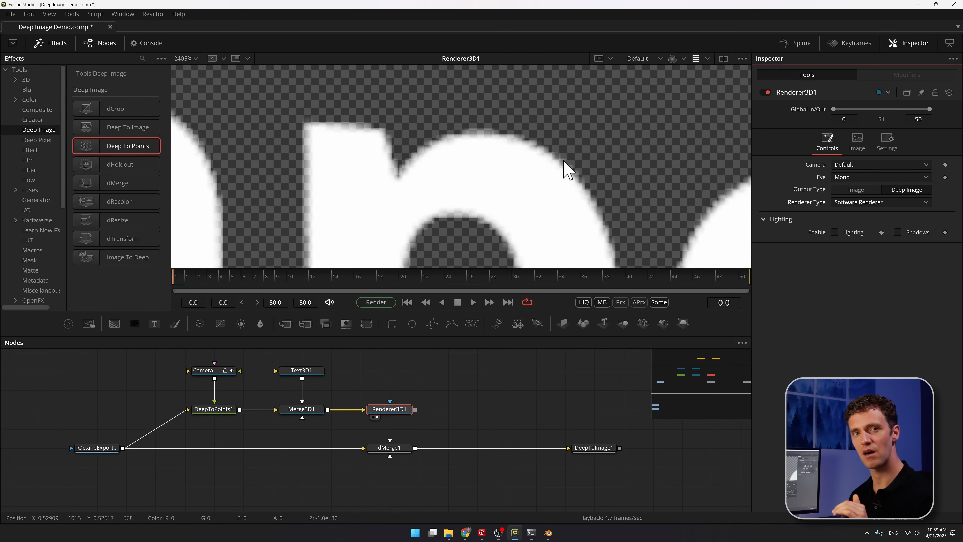
{"action": "scroll", "coordinate": [421, 124], "scroll_direction": "down", "scroll_amount": 2}
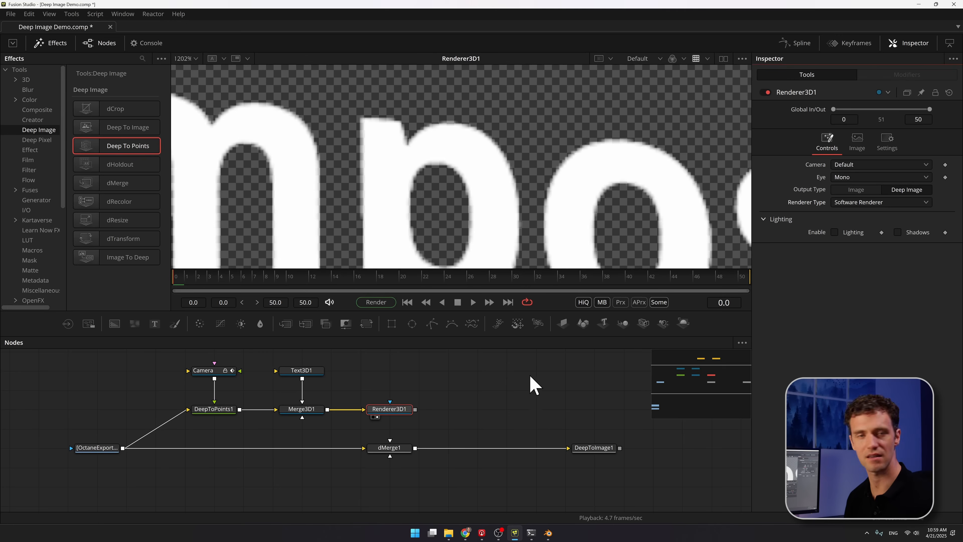
Bring the SmokeStack node into the text flow, connect it to Merge3D1, and move Renderer3D1 farther from Merge3D1
{"action": "left_click_drag", "start_coordinate": [527, 381], "coordinate": [535, 430]}
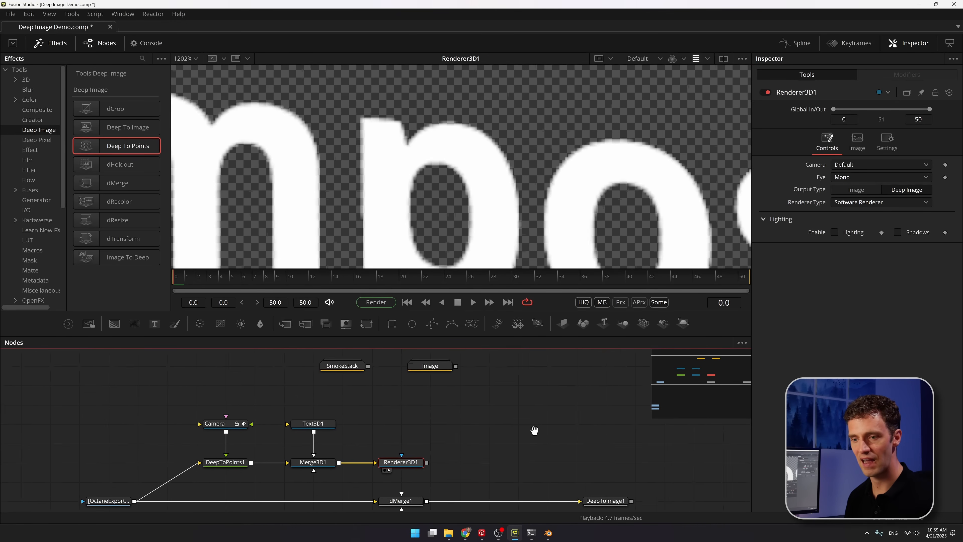
{"action": "left_click_drag", "start_coordinate": [346, 368], "coordinate": [437, 445]}
{"action": "left_click_drag", "start_coordinate": [515, 441], "coordinate": [527, 377]}
{"action": "left_click", "coordinate": [425, 401]}
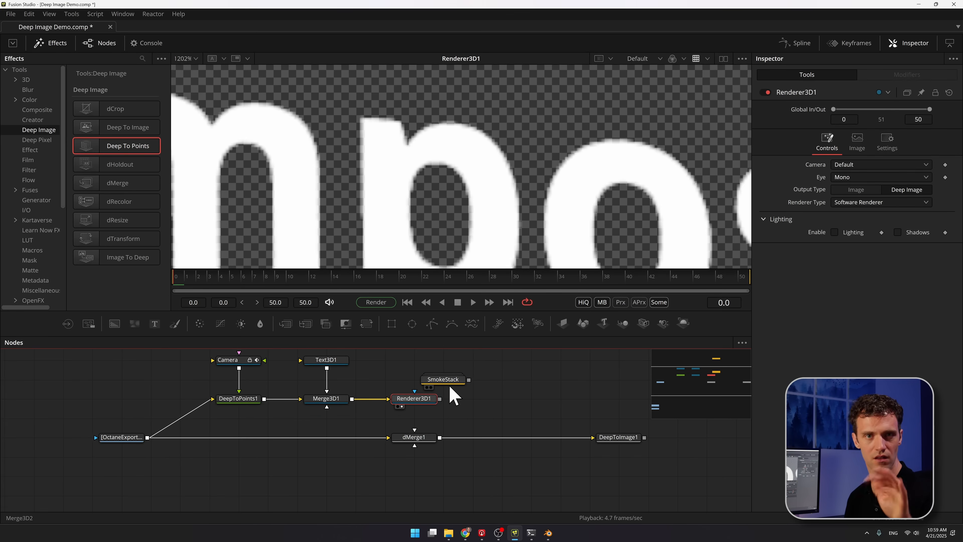
{"action": "mouse_move", "coordinate": [451, 395]}
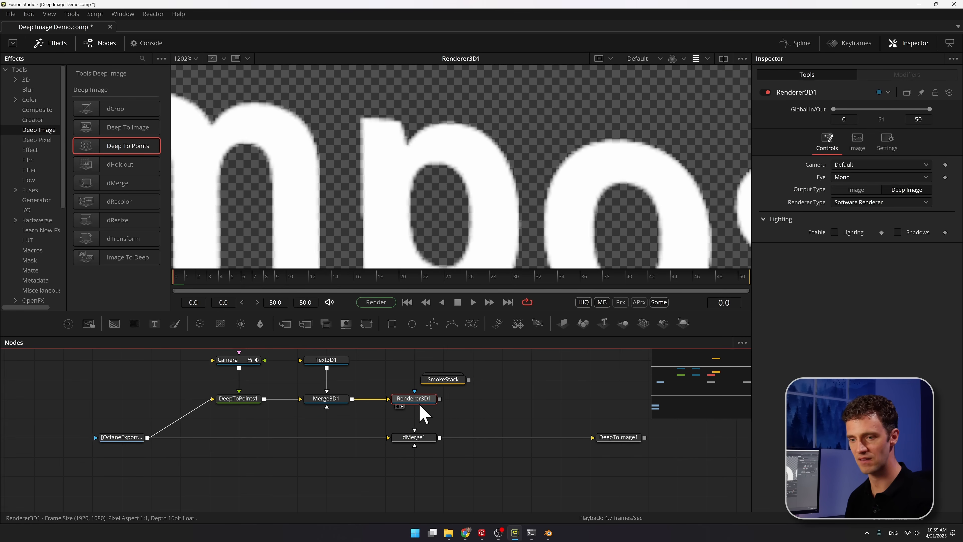
{"action": "left_click_drag", "start_coordinate": [423, 402], "coordinate": [346, 400]}
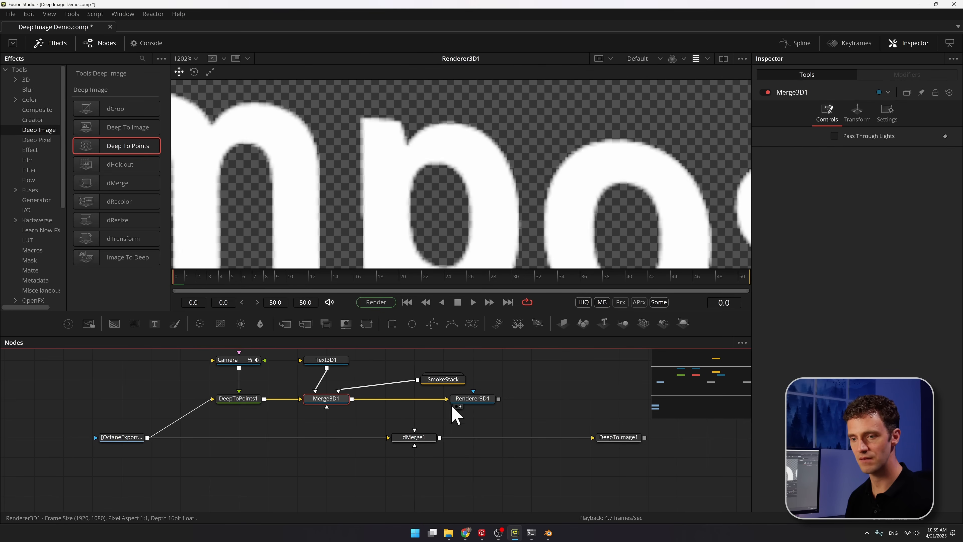
Fit Renderer3D1's image in the viewer, play the smoke animation around the text, and stop at frame 14
{"action": "left_click", "coordinate": [472, 399]}
{"action": "key", "text": "ctrl+f"}
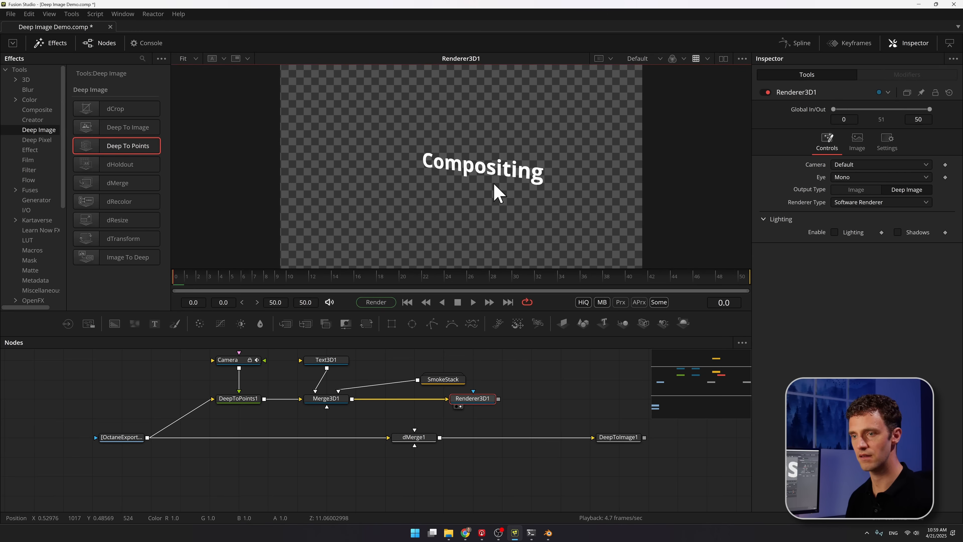
{"action": "left_click", "coordinate": [415, 438]}
{"action": "left_click", "coordinate": [477, 402]}
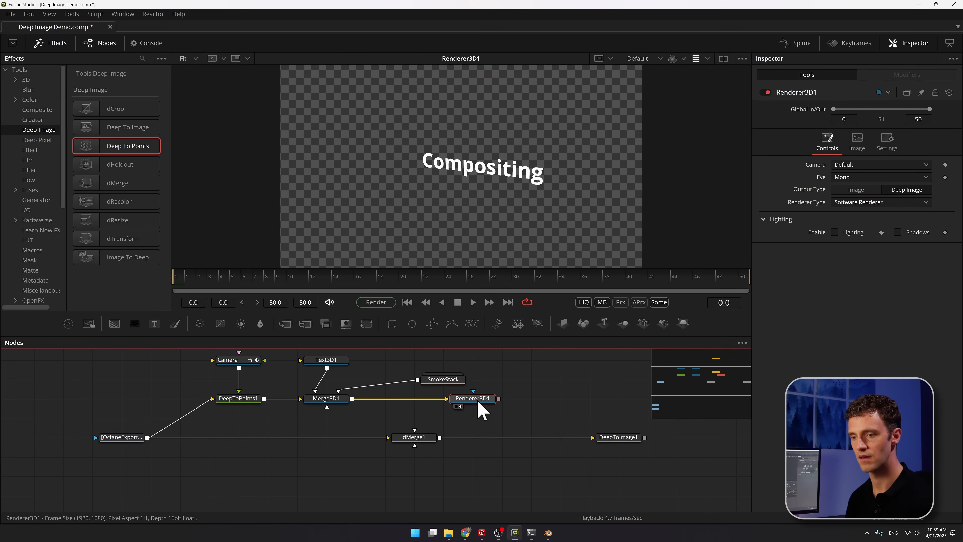
{"action": "left_click", "coordinate": [473, 302]}
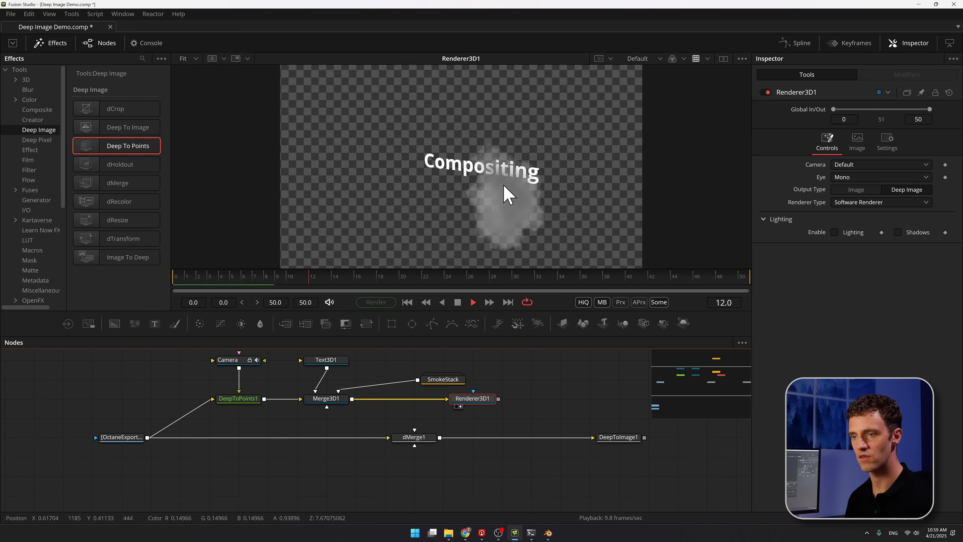
{"action": "key", "text": "space"}
{"action": "scroll", "coordinate": [517, 137], "scroll_direction": "up", "scroll_amount": 2}
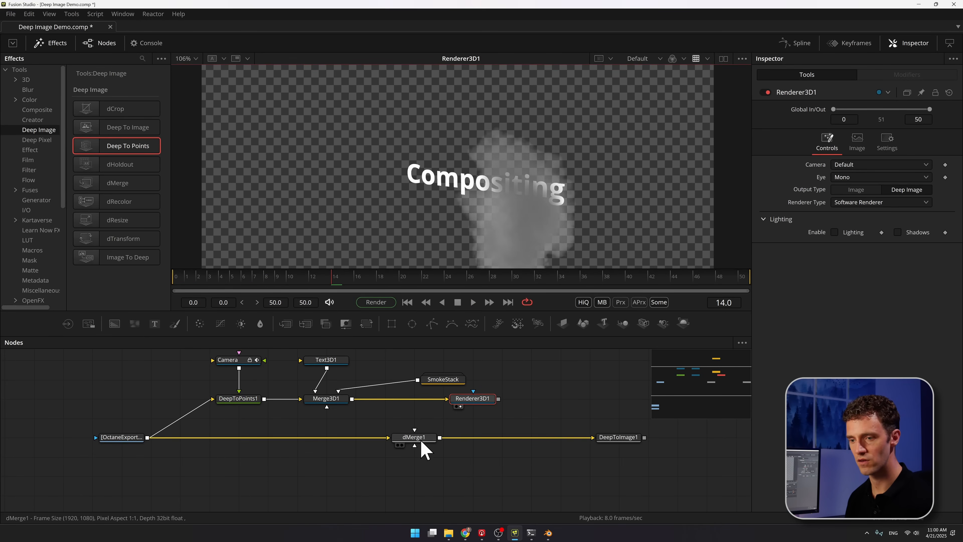
Align dMerge1 beneath Renderer3D1 and connect the renderer's output to it
{"action": "left_click_drag", "start_coordinate": [423, 443], "coordinate": [482, 444]}
{"action": "left_click", "coordinate": [474, 402]}
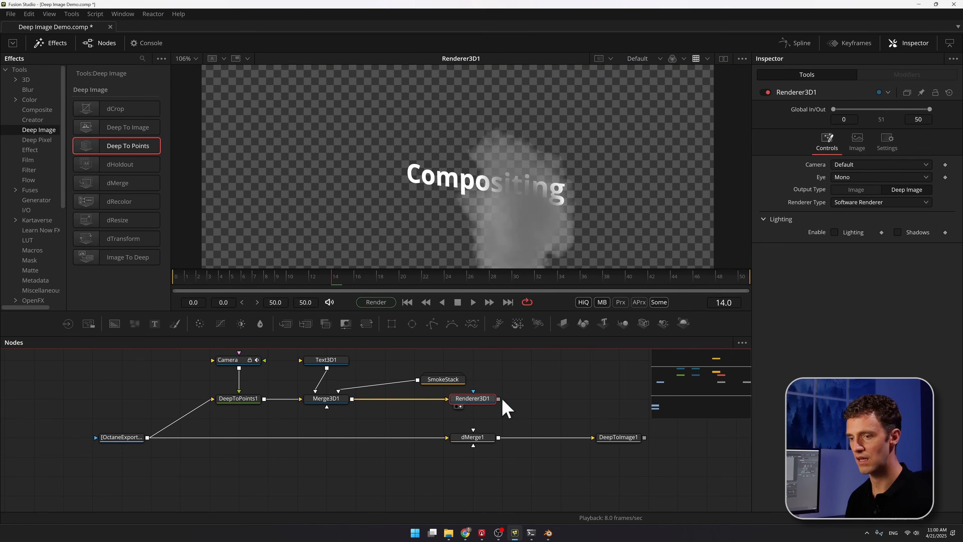
{"action": "left_click_drag", "start_coordinate": [498, 399], "coordinate": [484, 442]}
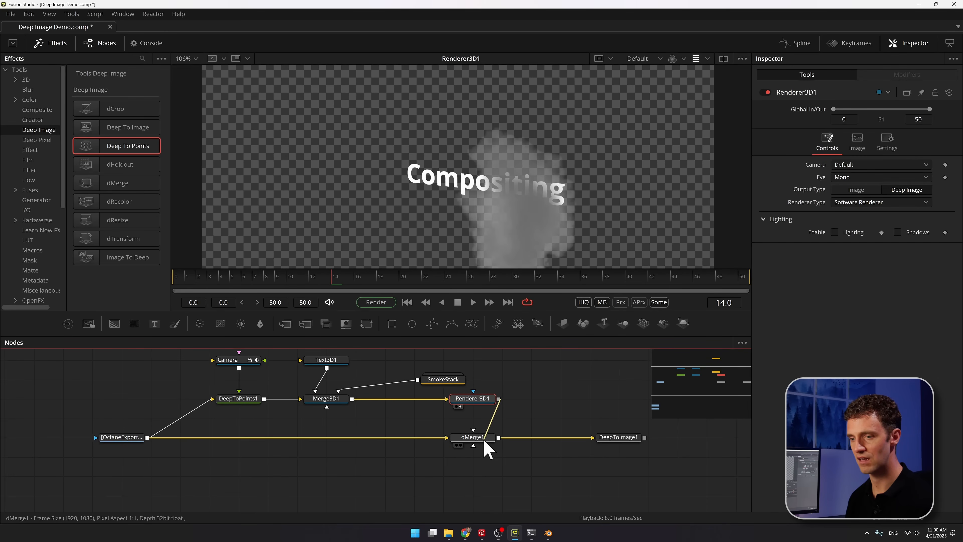
Show dMerge1 in the viewer and examine closely how the text and smoke combine with the rendered scene
{"action": "left_click", "coordinate": [490, 441]}
{"action": "key", "text": "1"}
{"action": "scroll", "coordinate": [568, 150], "scroll_direction": "up", "scroll_amount": 3}
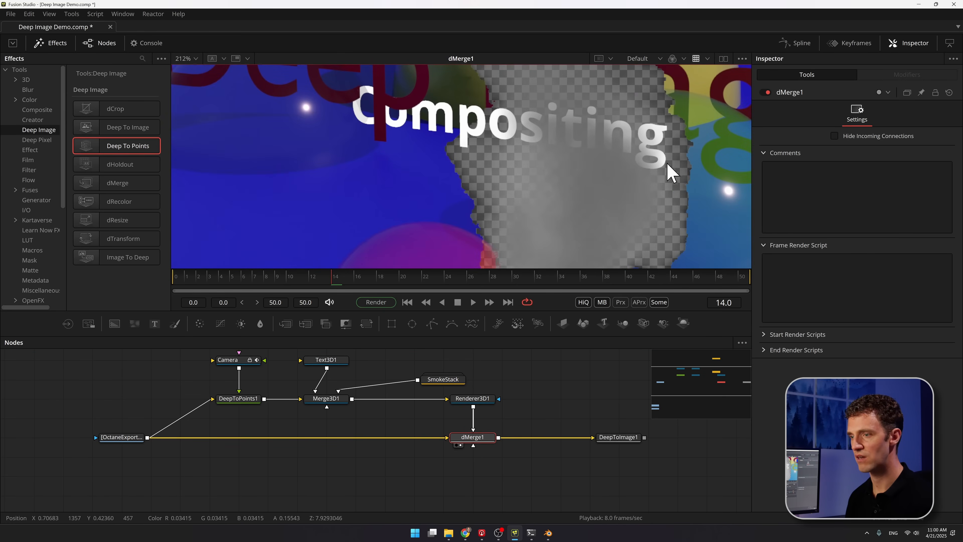
{"action": "left_click_drag", "start_coordinate": [684, 162], "coordinate": [639, 219]}
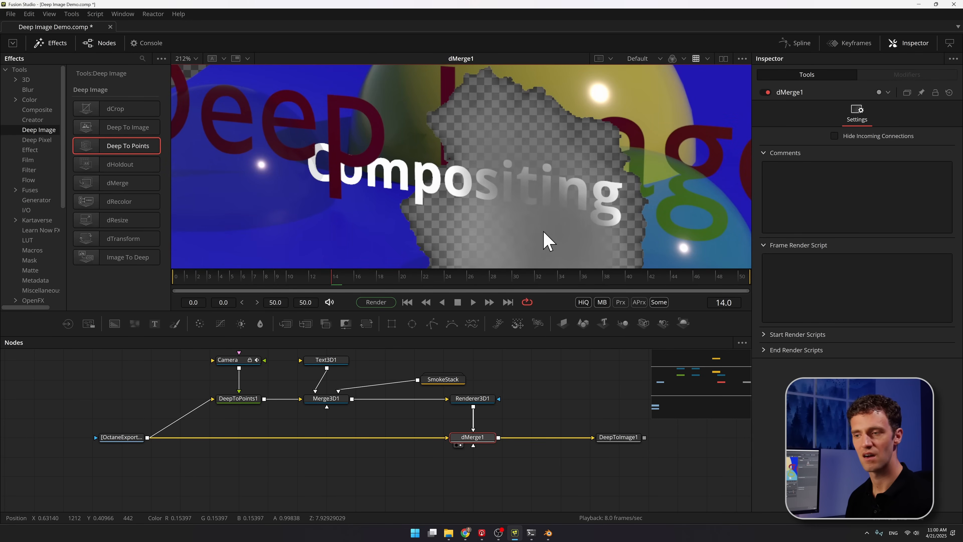
{"action": "mouse_move", "coordinate": [617, 186]}
{"action": "left_mouse_down"}
{"action": "mouse_move", "coordinate": [587, 157]}
{"action": "mouse_move", "coordinate": [600, 208]}
{"action": "mouse_move", "coordinate": [614, 170]}
{"action": "left_mouse_up"}
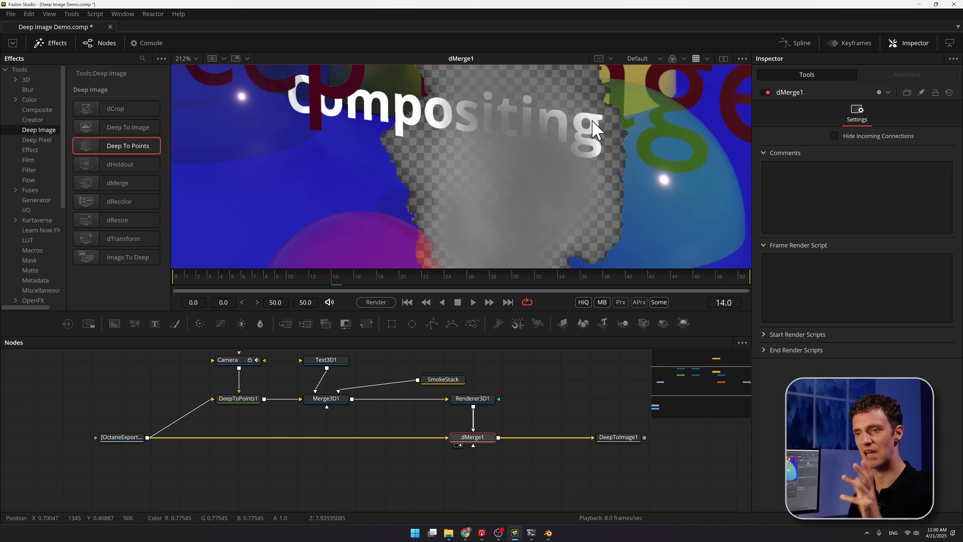
{"action": "left_click", "coordinate": [469, 401]}
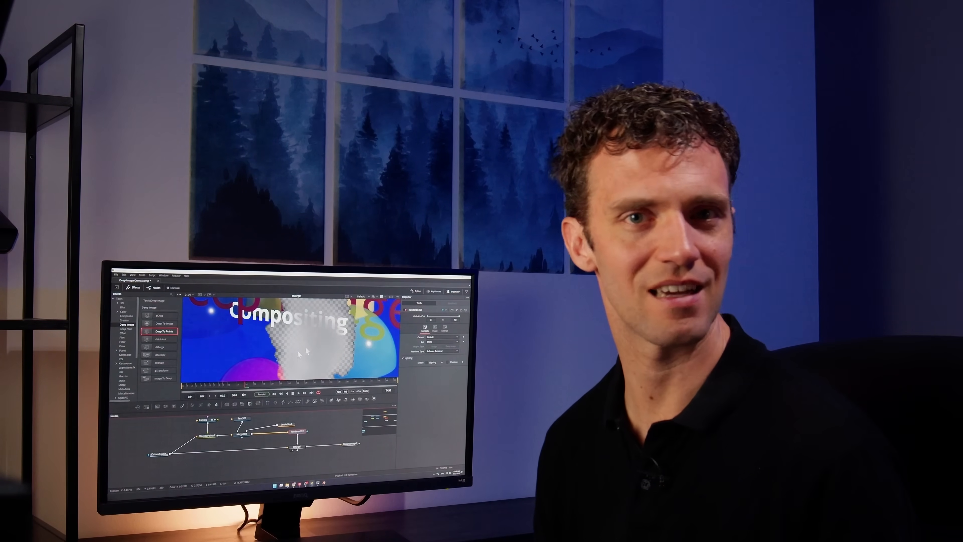
{"action": "scroll", "coordinate": [329, 323], "scroll_direction": "down", "scroll_amount": 5}
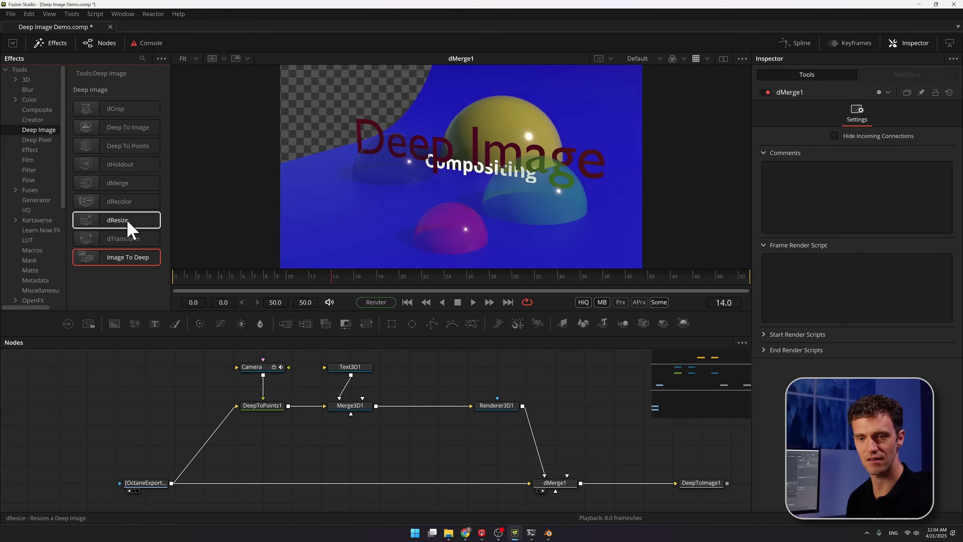
Add a dResize node and a dTransform node in turn to inspect their controls, deleting each one again
{"action": "left_click_drag", "start_coordinate": [128, 223], "coordinate": [607, 433]}
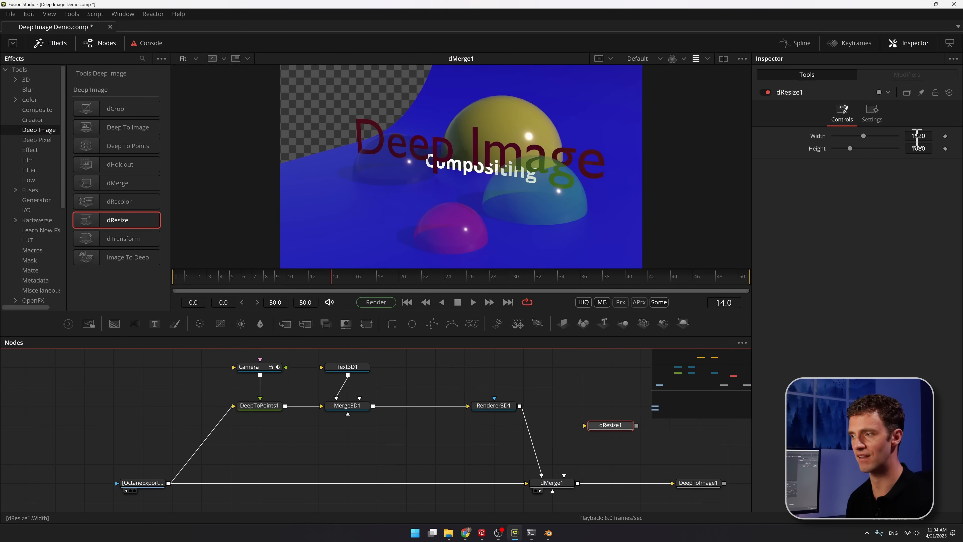
{"action": "left_click_drag", "start_coordinate": [513, 125], "coordinate": [487, 168]}
{"action": "left_click", "coordinate": [623, 425]}
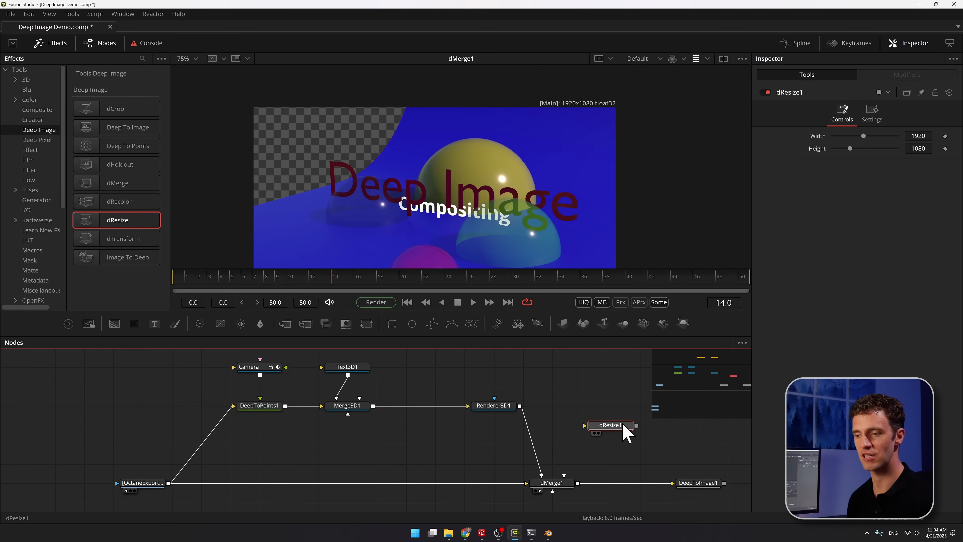
{"action": "key", "text": "Delete"}
{"action": "left_click_drag", "start_coordinate": [121, 243], "coordinate": [579, 431]}
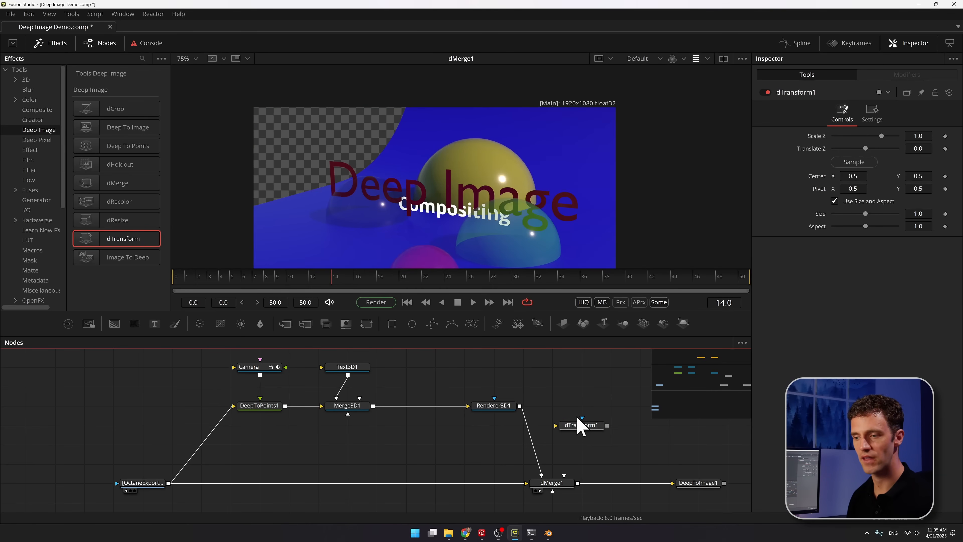
{"action": "key", "text": "Delete"}
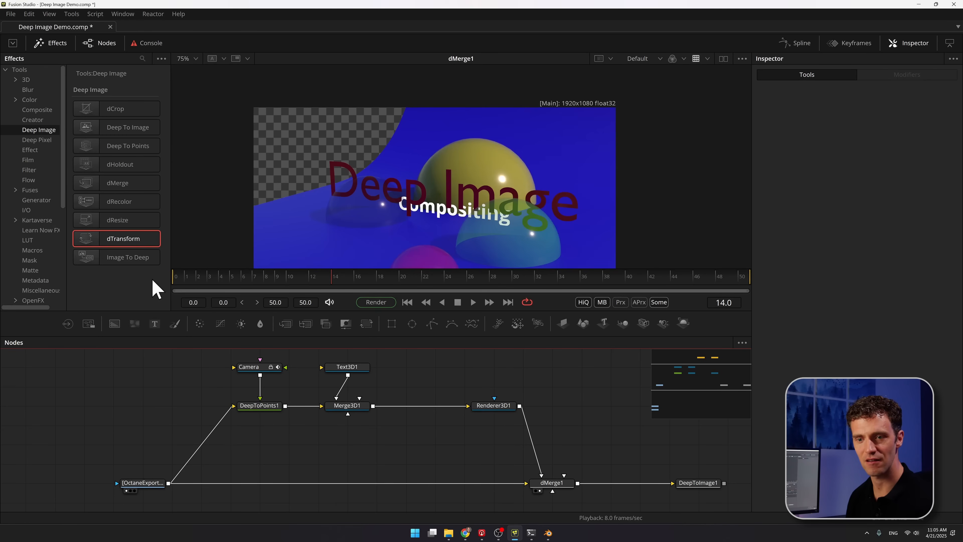
Add an Image To Deep node, feed the Image node into it beside Renderer3D1, and show its result in the viewer
{"action": "left_click_drag", "start_coordinate": [131, 260], "coordinate": [196, 296]}
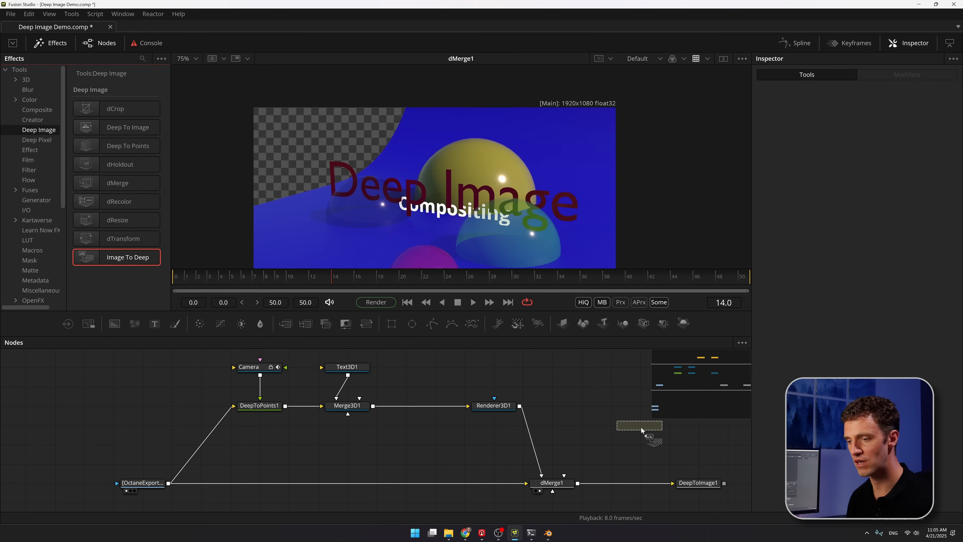
{"action": "left_click_drag", "start_coordinate": [642, 427], "coordinate": [641, 428]}
{"action": "left_click_drag", "start_coordinate": [692, 433], "coordinate": [583, 499]}
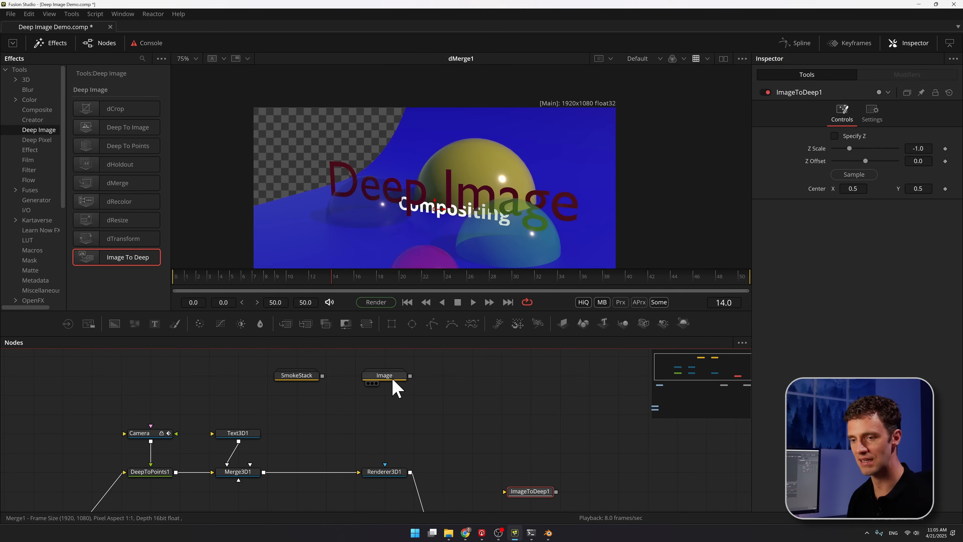
{"action": "left_click_drag", "start_coordinate": [394, 388], "coordinate": [483, 484]}
{"action": "left_click_drag", "start_coordinate": [542, 498], "coordinate": [571, 443]}
{"action": "left_click_drag", "start_coordinate": [452, 438], "coordinate": [518, 439]}
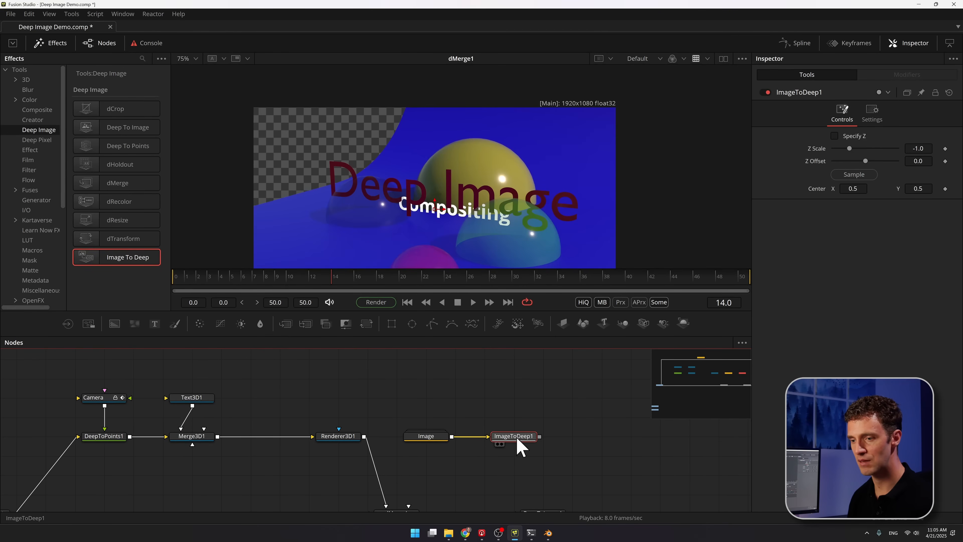
{"action": "key", "text": "1"}
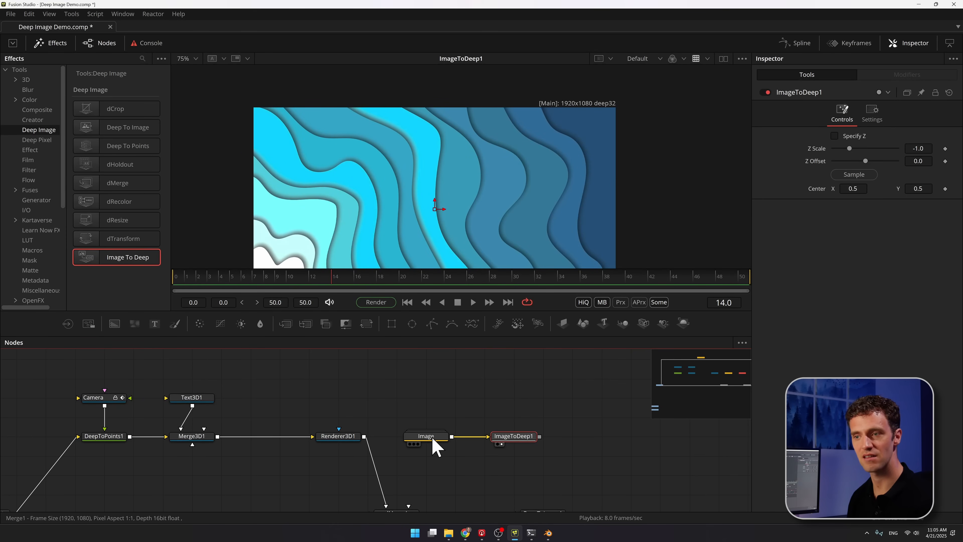
Connect ImageToDeep1's output to dMerge1 and display dMerge1 in the viewer
{"action": "left_click_drag", "start_coordinate": [585, 406], "coordinate": [569, 356]}
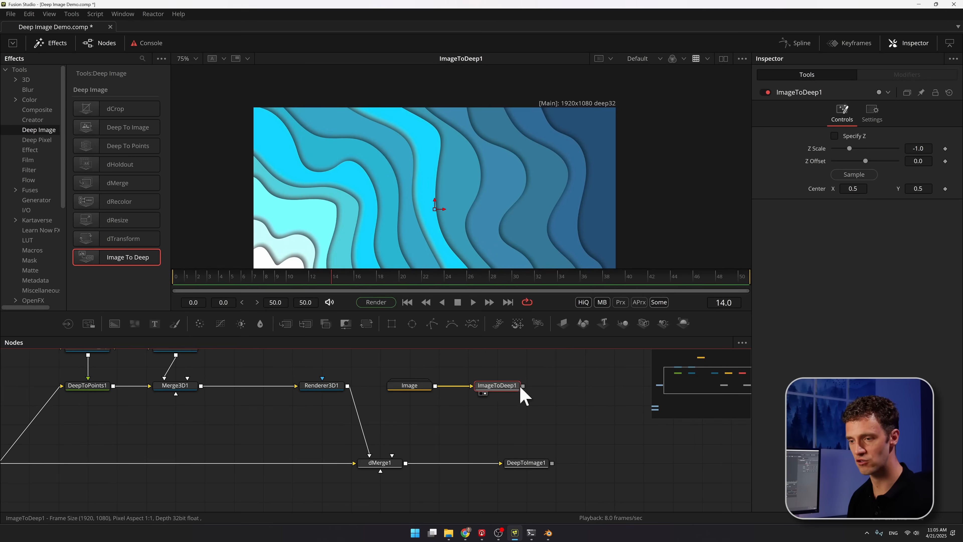
{"action": "left_click_drag", "start_coordinate": [524, 388], "coordinate": [387, 473]}
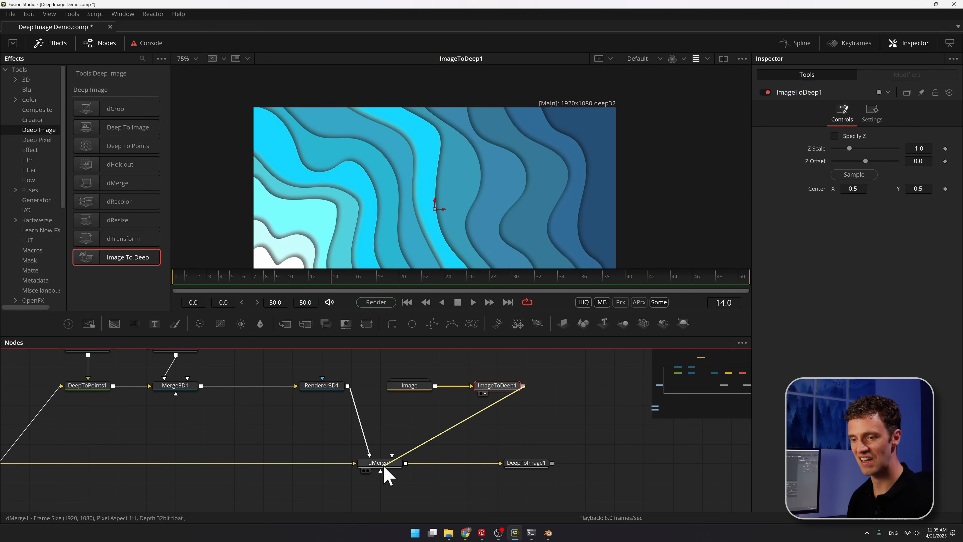
{"action": "left_click", "coordinate": [377, 467]}
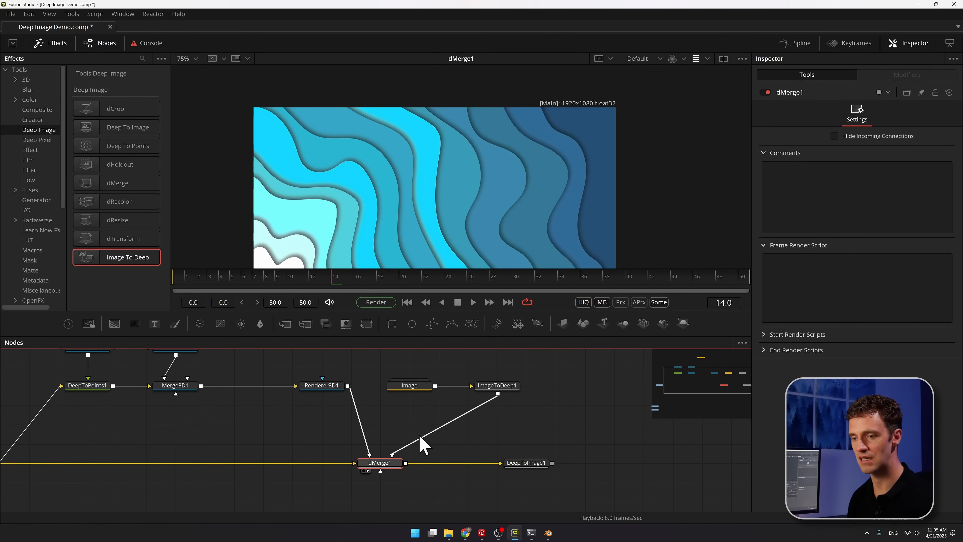
Set ImageToDeep1's Z Offset to 13.3, then try shifting its Center X to 0.269 and undo that shift
{"action": "left_click", "coordinate": [499, 388]}
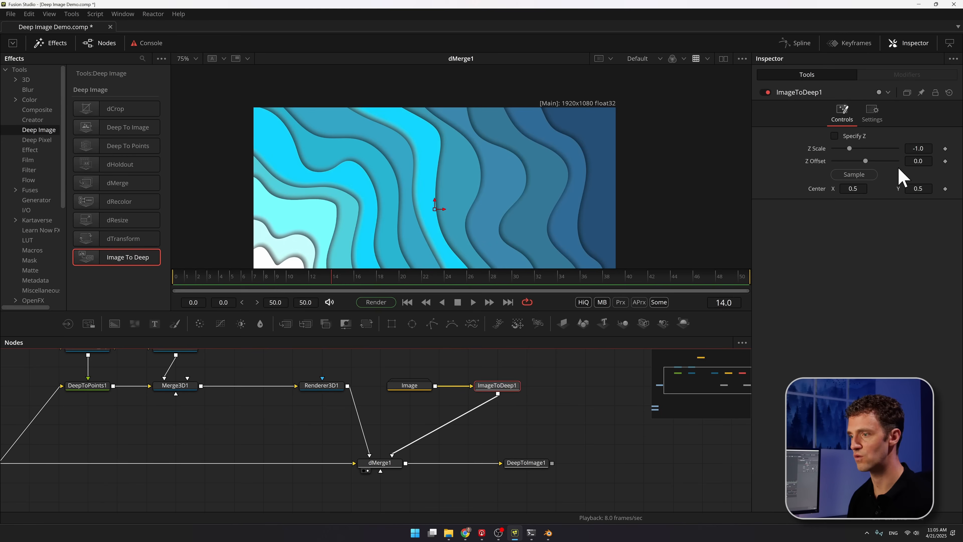
{"action": "mouse_move", "coordinate": [922, 162]}
{"action": "left_mouse_down"}
{"action": "mouse_move", "coordinate": [884, 162]}
{"action": "mouse_move", "coordinate": [957, 162]}
{"action": "mouse_move", "coordinate": [710, 228]}
{"action": "left_mouse_up"}
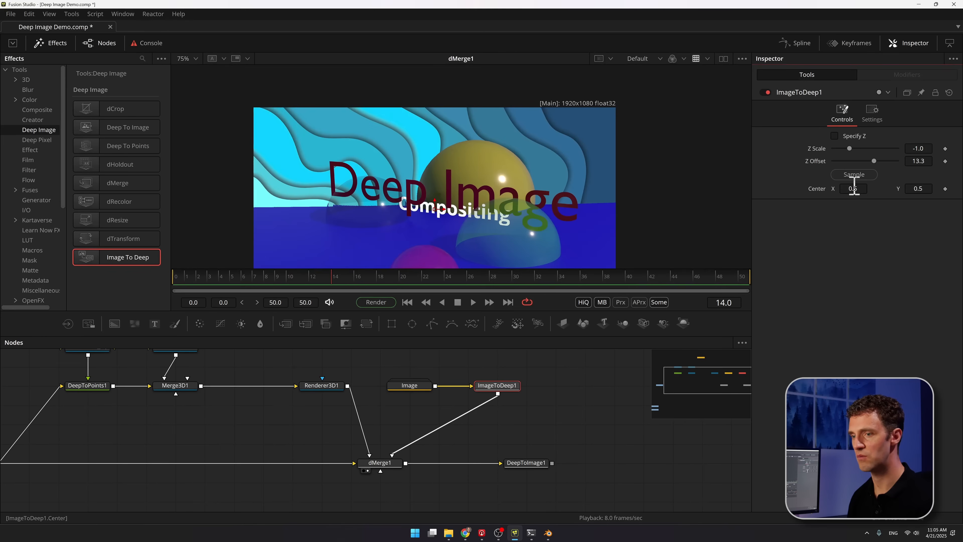
{"action": "left_click_drag", "start_coordinate": [855, 186], "coordinate": [823, 196]}
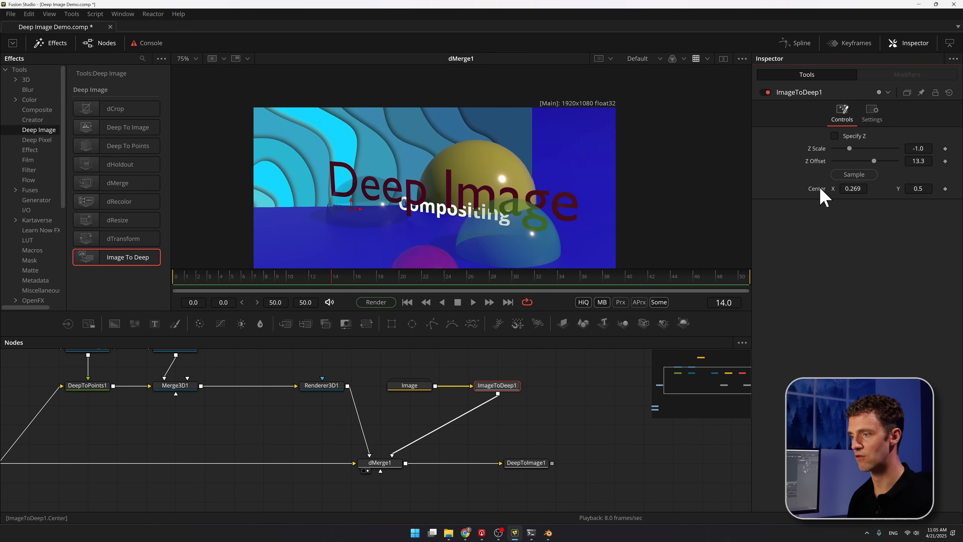
{"action": "key", "text": "ctrl+z"}
Make room after the Image node and insert a Transform node between Image and ImageToDeep1
{"action": "left_click_drag", "start_coordinate": [417, 385], "coordinate": [388, 387]}
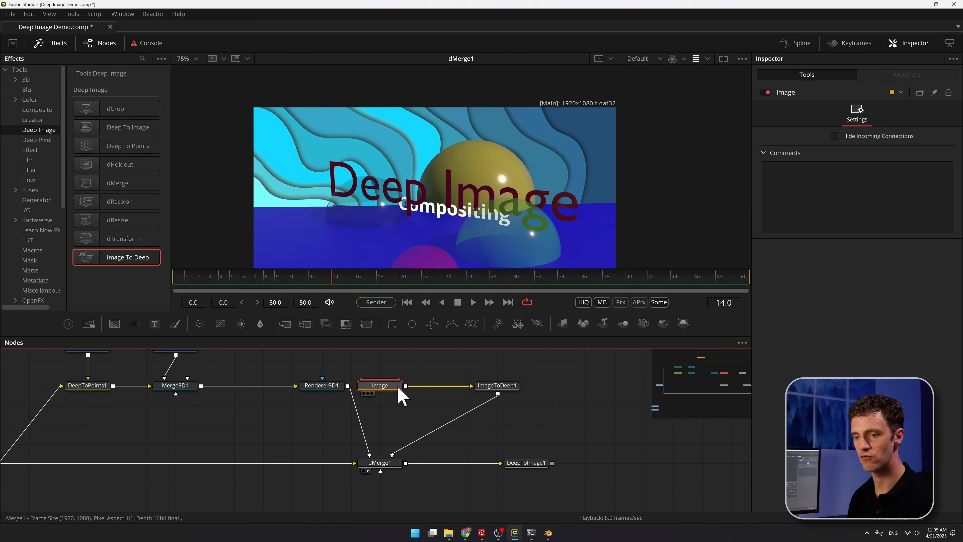
{"action": "left_click", "coordinate": [366, 323]}
{"action": "mouse_move", "coordinate": [448, 388]}
{"action": "left_mouse_down"}
{"action": "mouse_move", "coordinate": [448, 370]}
{"action": "mouse_move", "coordinate": [447, 388]}
{"action": "left_mouse_up"}
Scale the image with Transform1 to about 0.345 and place its center near X 0.285, Y 0.690
{"action": "left_click_drag", "start_coordinate": [435, 210], "coordinate": [542, 205]}
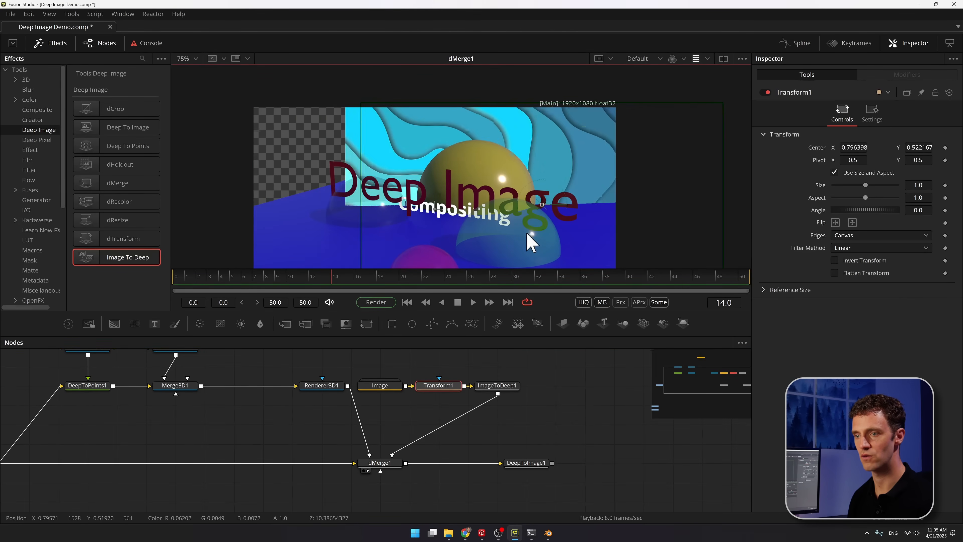
{"action": "left_click_drag", "start_coordinate": [529, 242], "coordinate": [483, 238]}
{"action": "left_click_drag", "start_coordinate": [679, 108], "coordinate": [359, 179]}
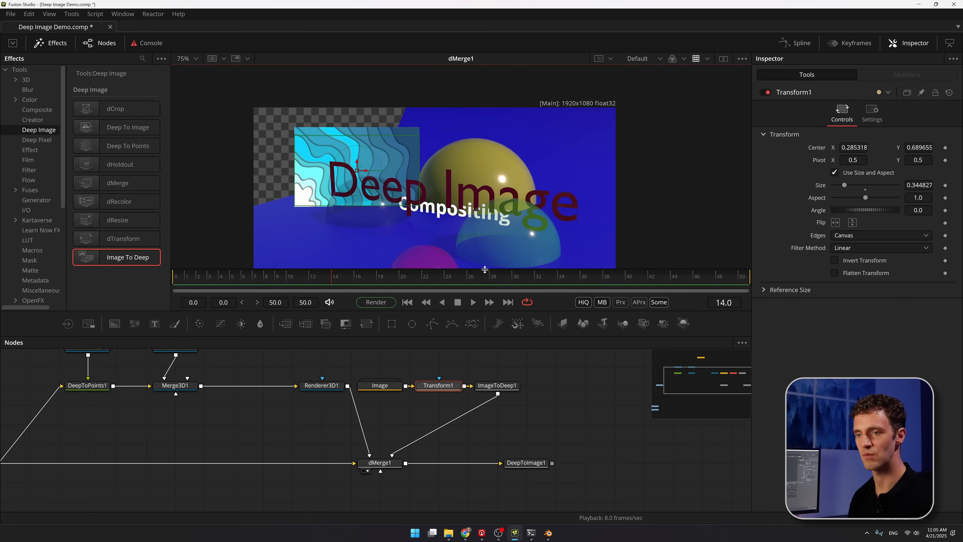
Spread the Image, Transform1, ImageToDeep1 and DeepToImage1 nodes farther out, and disconnect ImageToDeep1 from dMerge1
{"action": "left_click_drag", "start_coordinate": [384, 367], "coordinate": [531, 428]}
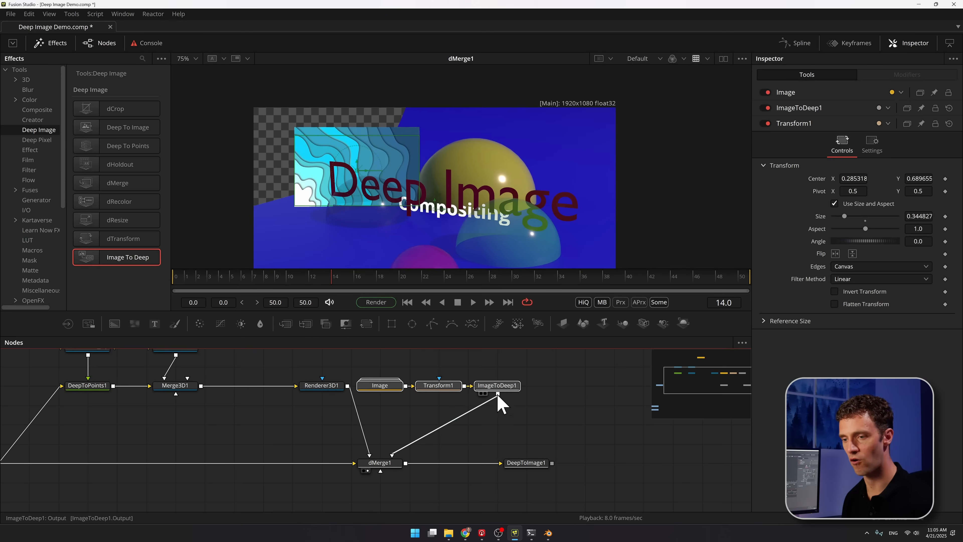
{"action": "left_click_drag", "start_coordinate": [504, 393], "coordinate": [534, 394]}
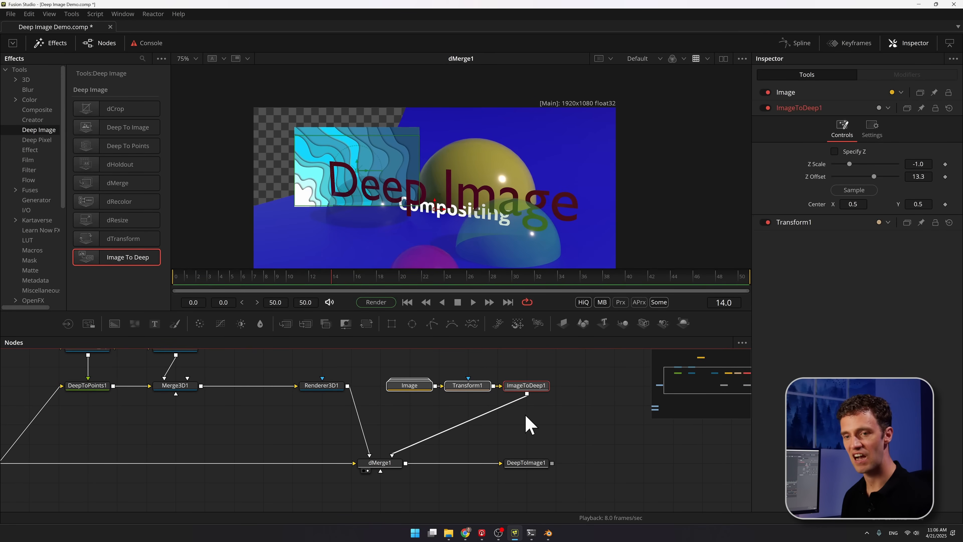
{"action": "left_click_drag", "start_coordinate": [257, 413], "coordinate": [150, 386]}
{"action": "left_click_drag", "start_coordinate": [427, 450], "coordinate": [574, 450]}
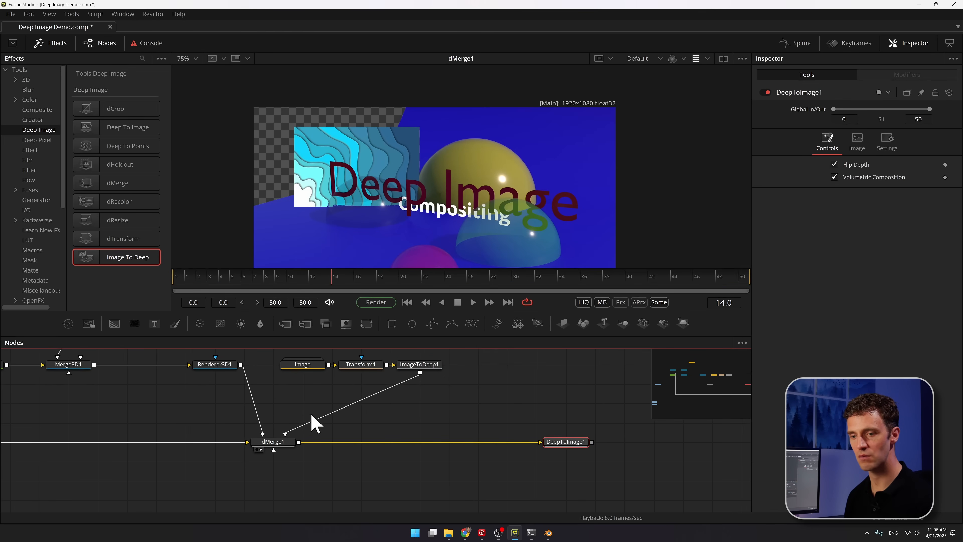
{"action": "left_click_drag", "start_coordinate": [312, 422], "coordinate": [489, 401]}
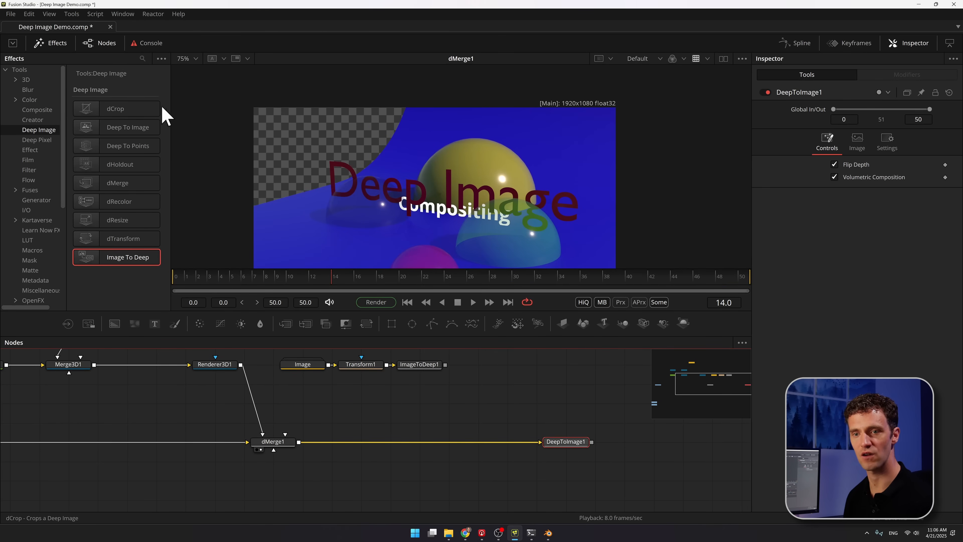
Insert a dCrop node between dMerge1 and DeepToImage1, sampling Minimum Z near the image's lower edge before lowering it to about -0.467
{"action": "left_click_drag", "start_coordinate": [102, 114], "coordinate": [396, 448]}
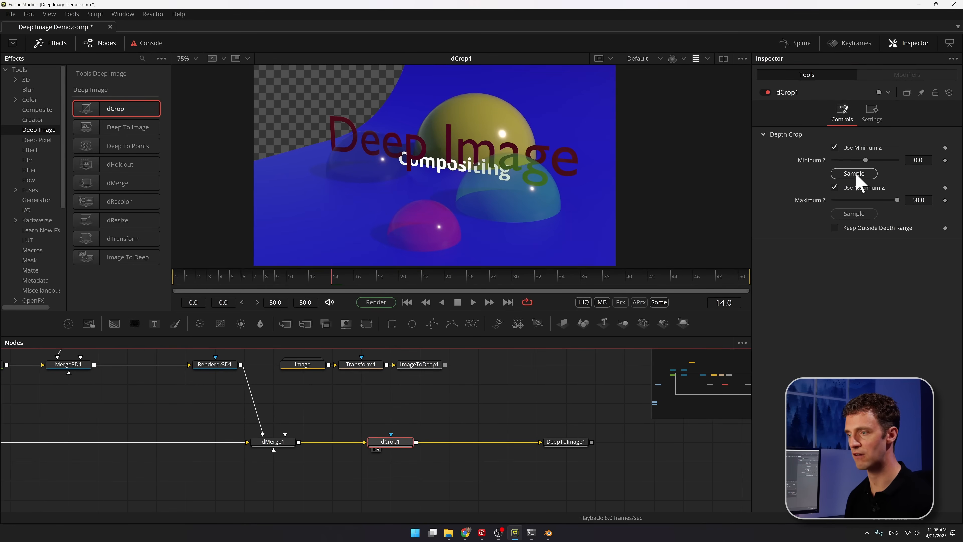
{"action": "left_click_drag", "start_coordinate": [859, 177], "coordinate": [372, 263]}
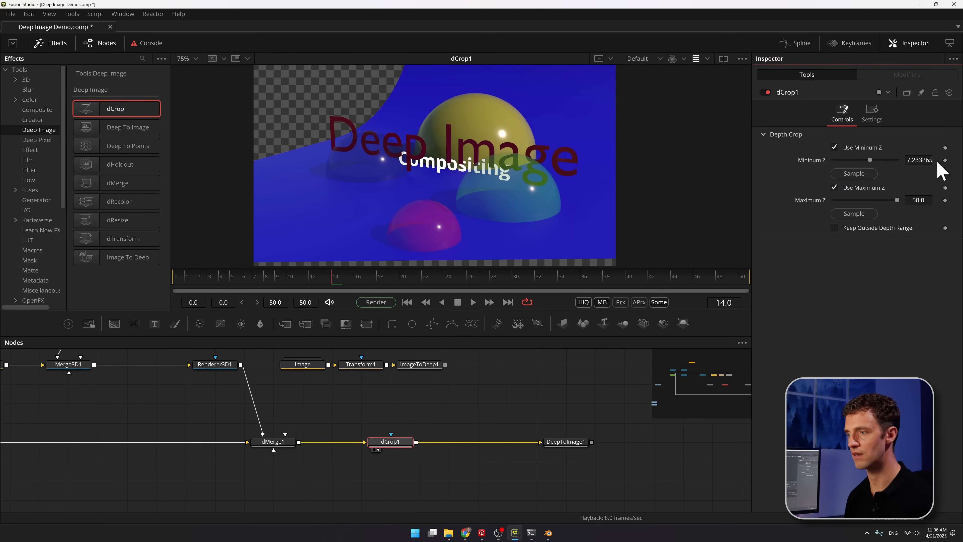
{"action": "left_click_drag", "start_coordinate": [919, 160], "coordinate": [896, 160]}
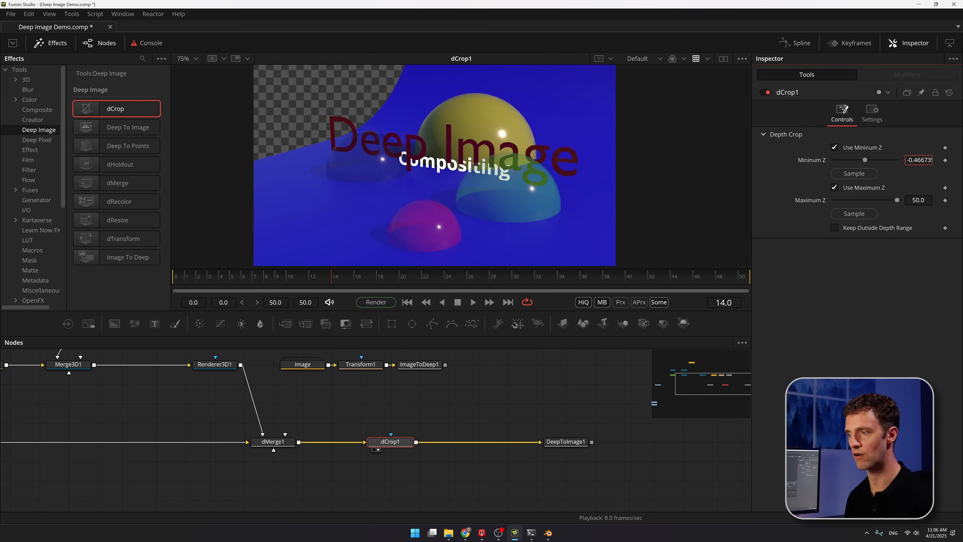
Sample dCrop1's Maximum Z from the background to about 13.953 and toggle Keep Outside Depth Range to compare
{"action": "left_click_drag", "start_coordinate": [854, 213], "coordinate": [586, 183]}
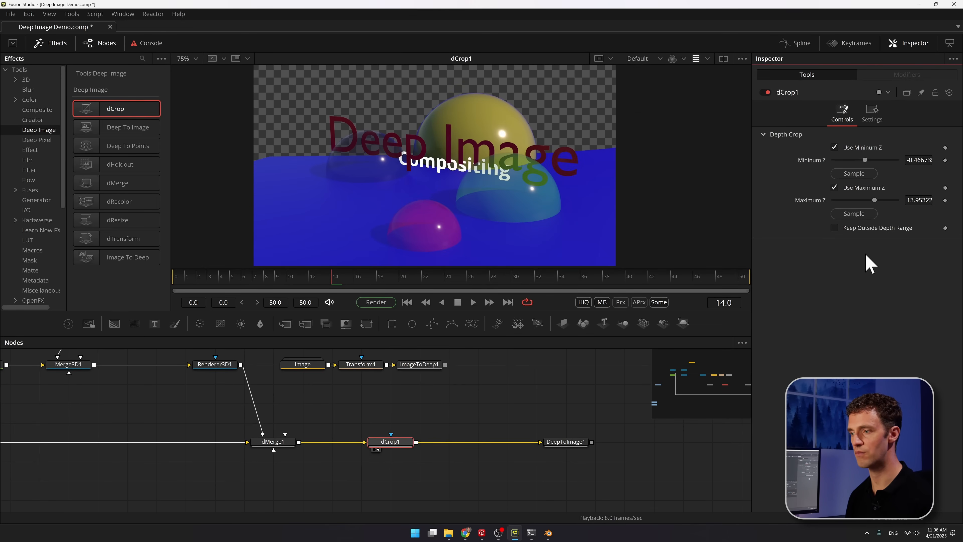
{"action": "left_click", "coordinate": [852, 233]}
{"action": "left_click", "coordinate": [852, 233]}
{"action": "left_click", "coordinate": [852, 233]}
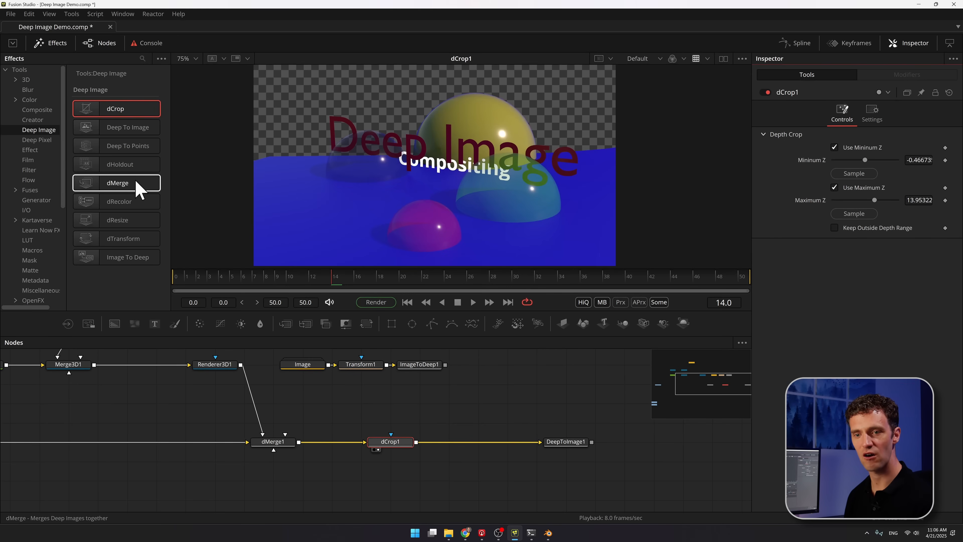
Delete dCrop1 and insert a new dHoldout node between dMerge1 and DeepToImage1
{"action": "left_click_drag", "start_coordinate": [133, 172], "coordinate": [489, 418]}
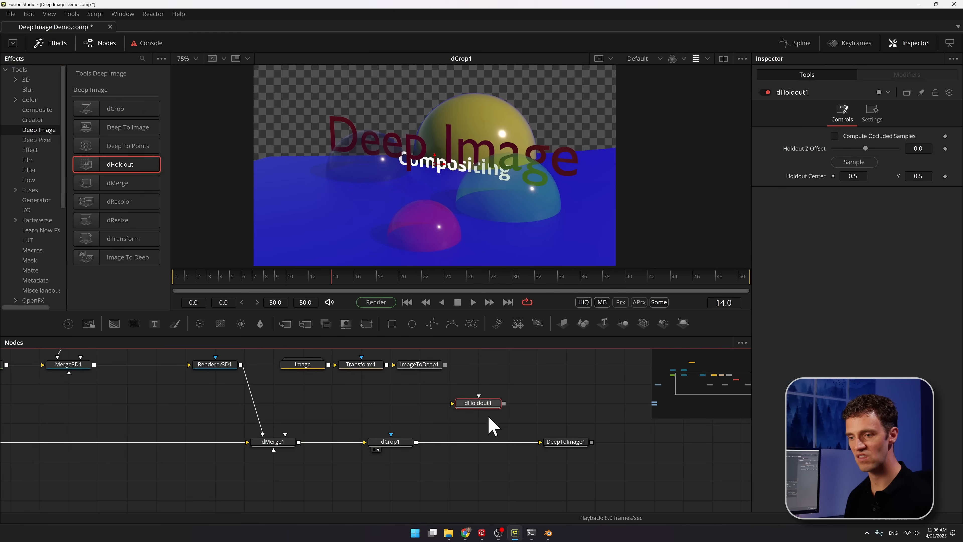
{"action": "left_click_drag", "start_coordinate": [391, 441], "coordinate": [361, 443]}
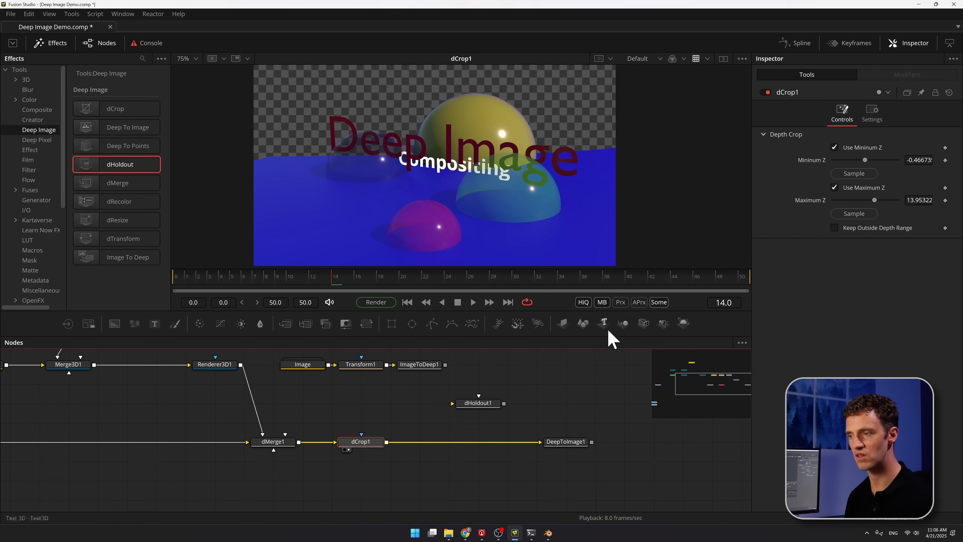
{"action": "key", "text": "Delete"}
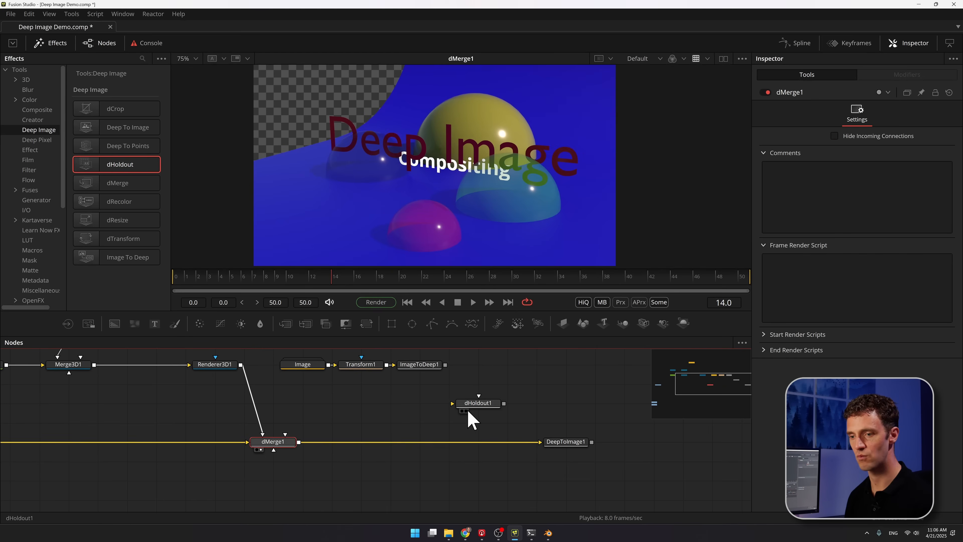
{"action": "left_click_drag", "start_coordinate": [481, 403], "coordinate": [449, 441]}
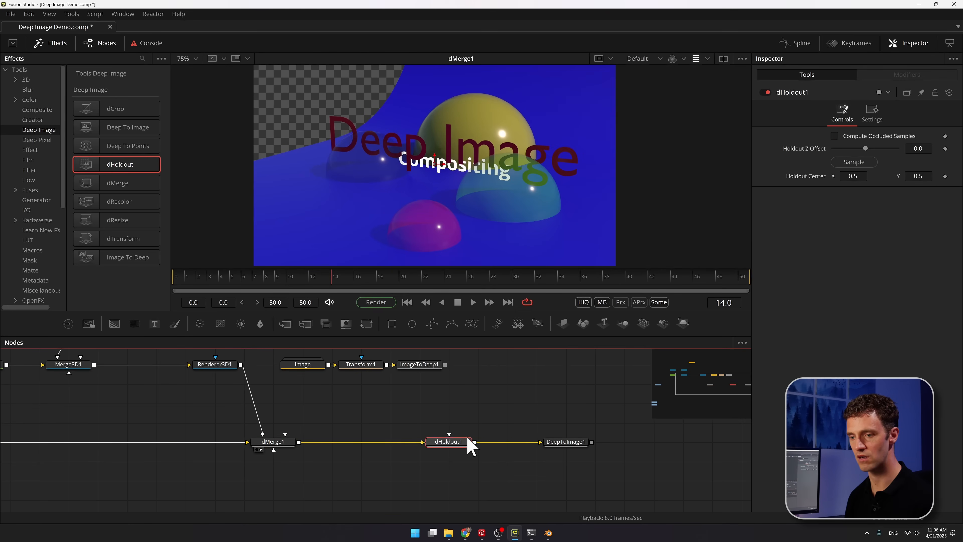
Add a Background node as dHoldout1's holdout input, display dHoldout1 in the viewer, and align Background1 directly above it
{"action": "left_click_drag", "start_coordinate": [114, 324], "coordinate": [459, 441]}
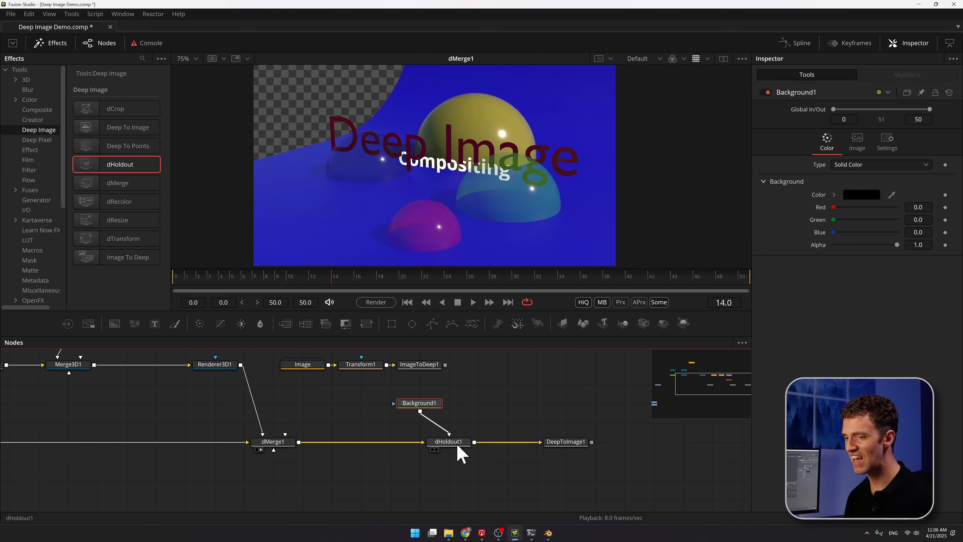
{"action": "left_click", "coordinate": [458, 447]}
{"action": "key", "text": "1"}
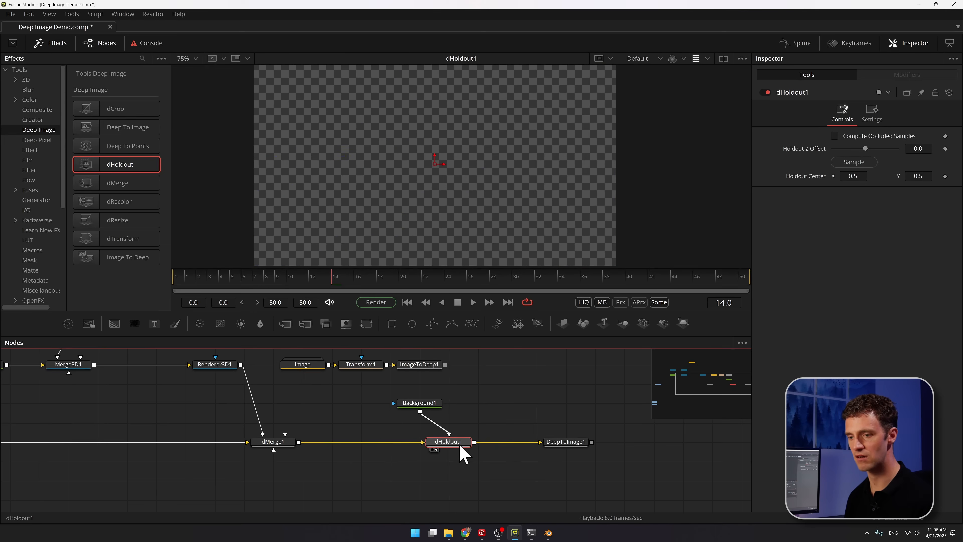
{"action": "left_click_drag", "start_coordinate": [420, 404], "coordinate": [450, 404]}
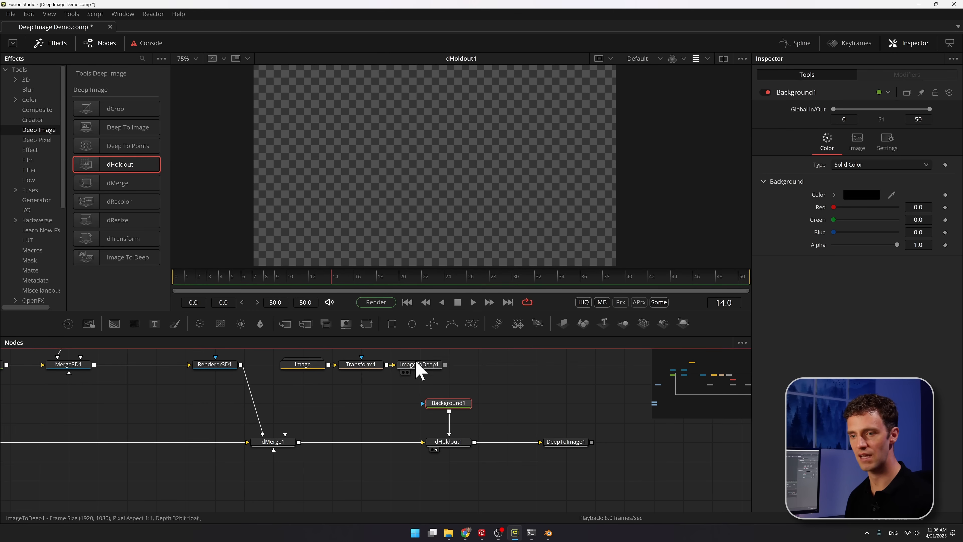
Mask Background1 with a Rectangle node and sample dHoldout1's Holdout Z Offset from the image to about 14.232
{"action": "left_click", "coordinate": [392, 324]}
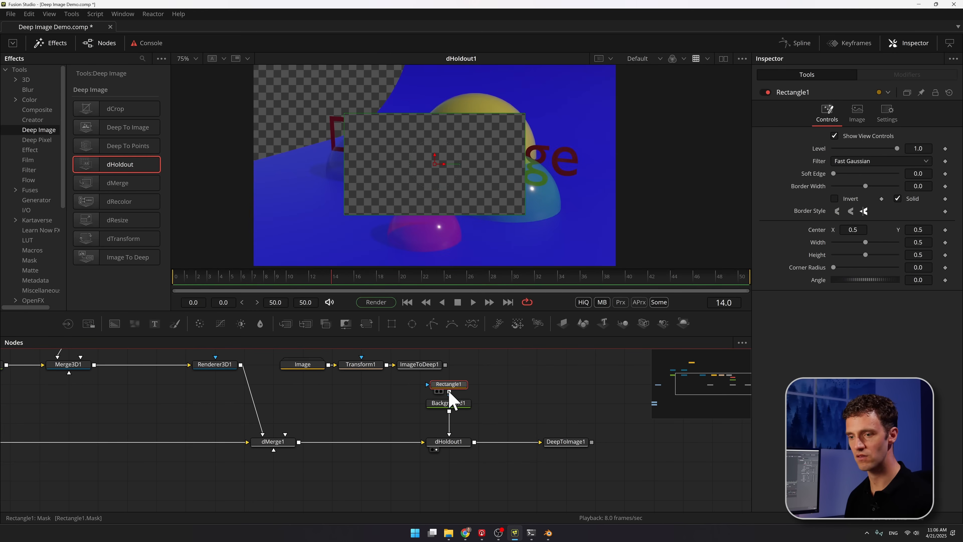
{"action": "left_click_drag", "start_coordinate": [447, 398], "coordinate": [376, 414]}
{"action": "left_click", "coordinate": [457, 444]}
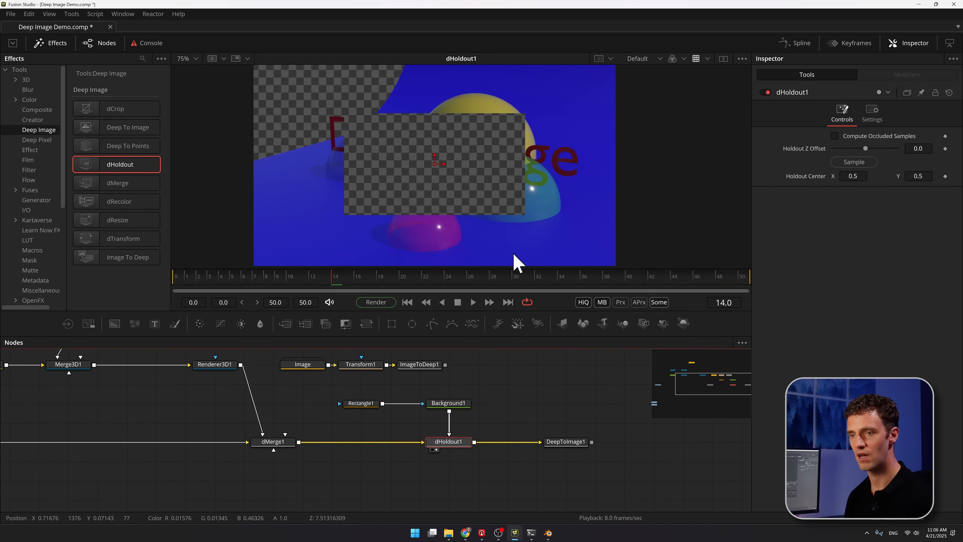
{"action": "left_click_drag", "start_coordinate": [854, 162], "coordinate": [557, 154]}
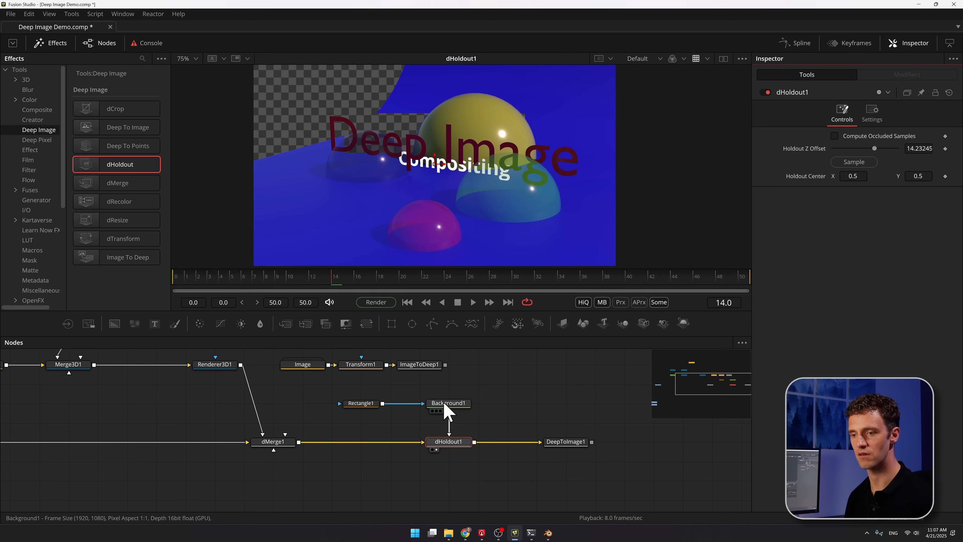
Enlarge Rectangle1 to about 0.733 wide and 0.722 high, and move its center to about X 0.555, Y 0.544
{"action": "left_click", "coordinate": [359, 405]}
{"action": "left_click_drag", "start_coordinate": [525, 114], "coordinate": [569, 90]}
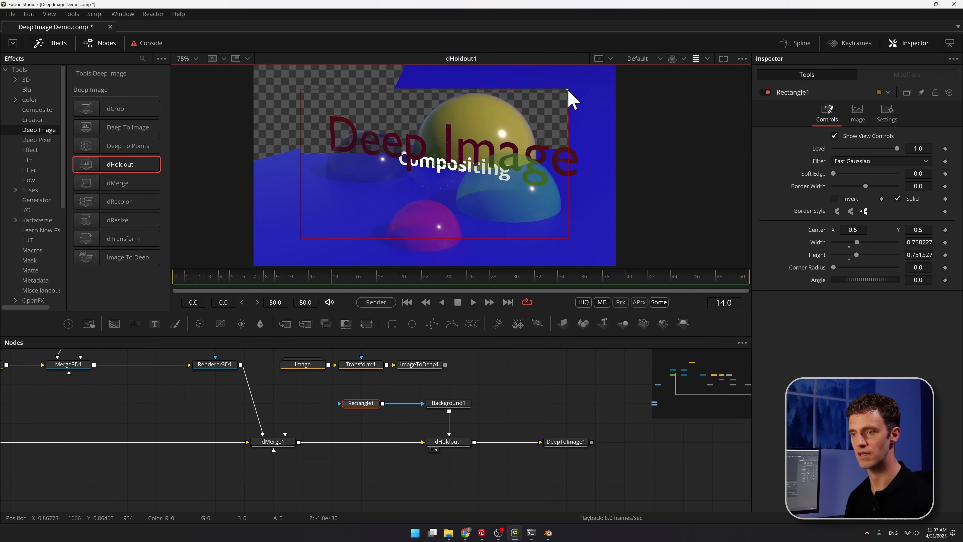
{"action": "left_click_drag", "start_coordinate": [434, 164], "coordinate": [455, 154]}
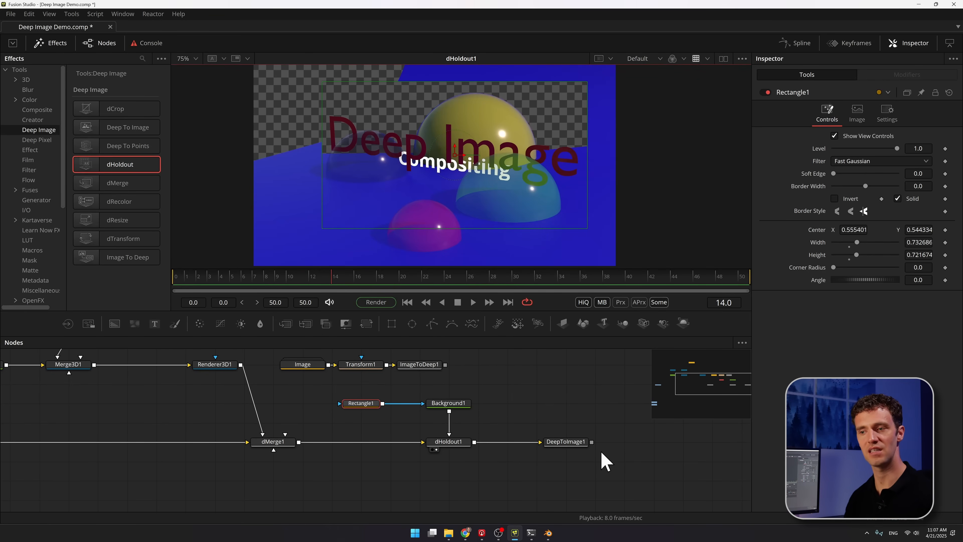
Show the Deep Pixel tool category in the effects library
{"action": "left_click", "coordinate": [330, 395]}
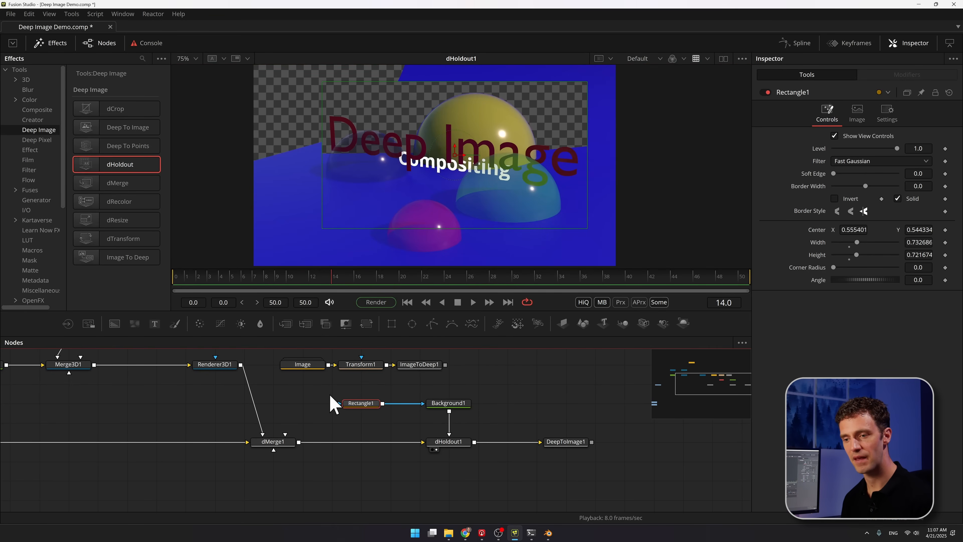
{"action": "left_click_drag", "start_coordinate": [330, 396], "coordinate": [462, 433]}
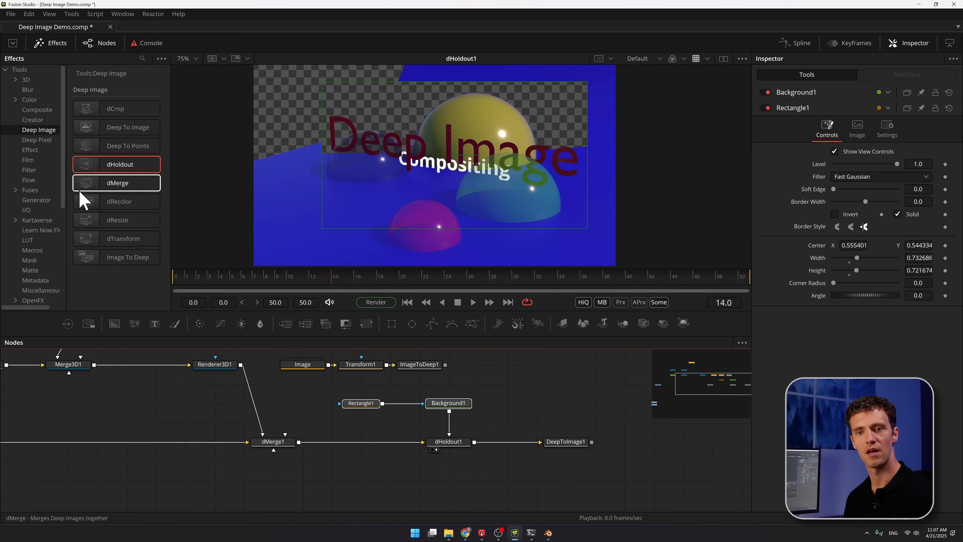
{"action": "left_click", "coordinate": [35, 140]}
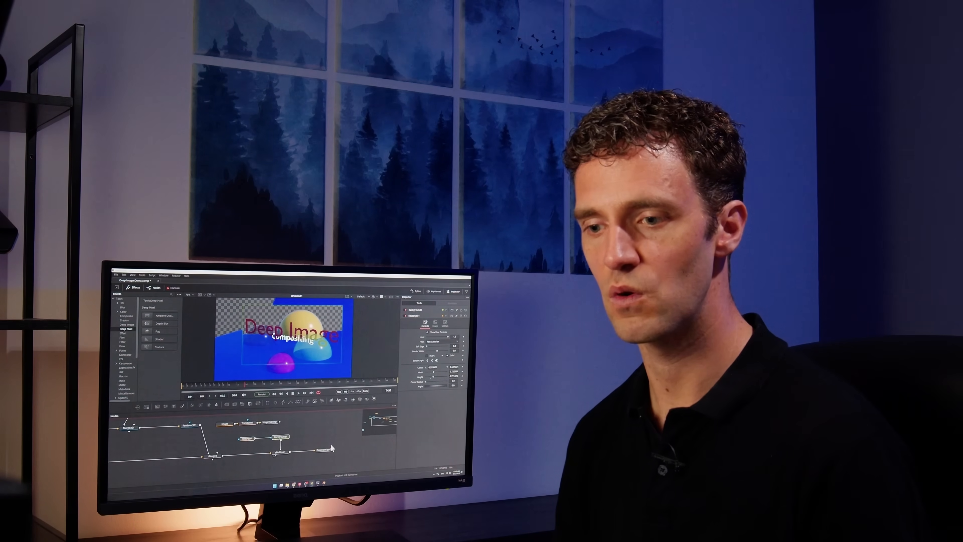
Delete the dHoldout1, Background1 and Rectangle1 nodes
{"action": "left_click_drag", "start_coordinate": [331, 443], "coordinate": [342, 438]}
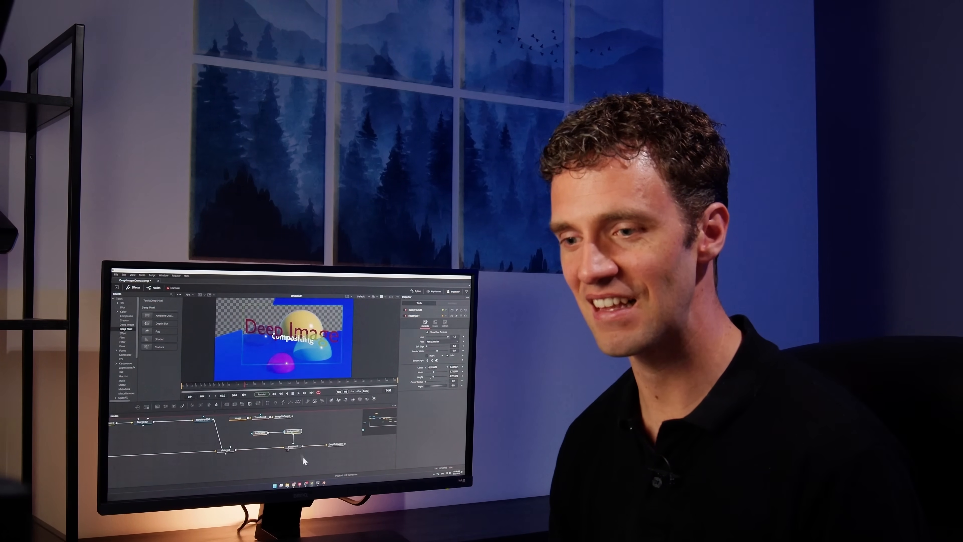
{"action": "left_click_drag", "start_coordinate": [311, 463], "coordinate": [254, 419]}
{"action": "key", "text": "Delete"}
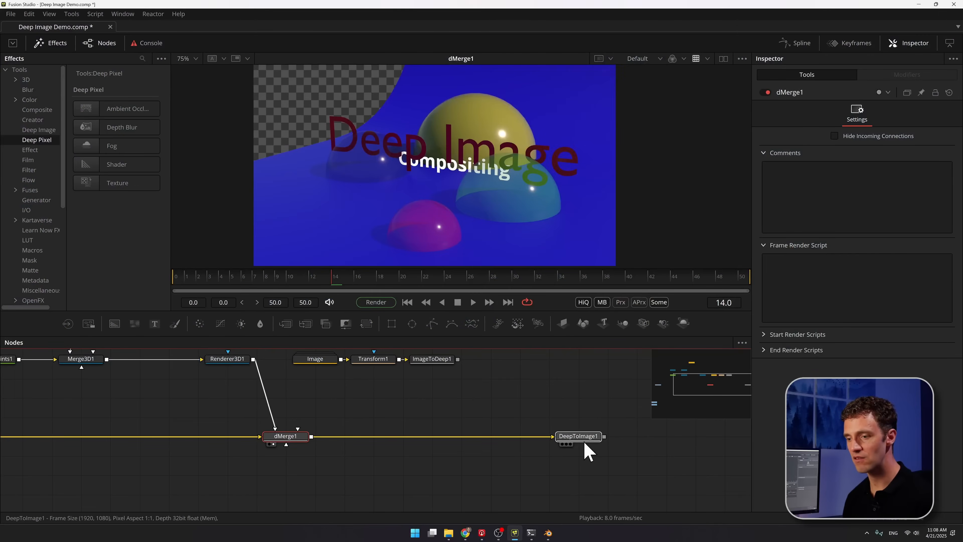
Move DeepToImage1 farther from dMerge1 and insert a dCrop node on the connection between them
{"action": "left_click_drag", "start_coordinate": [585, 442], "coordinate": [675, 446]}
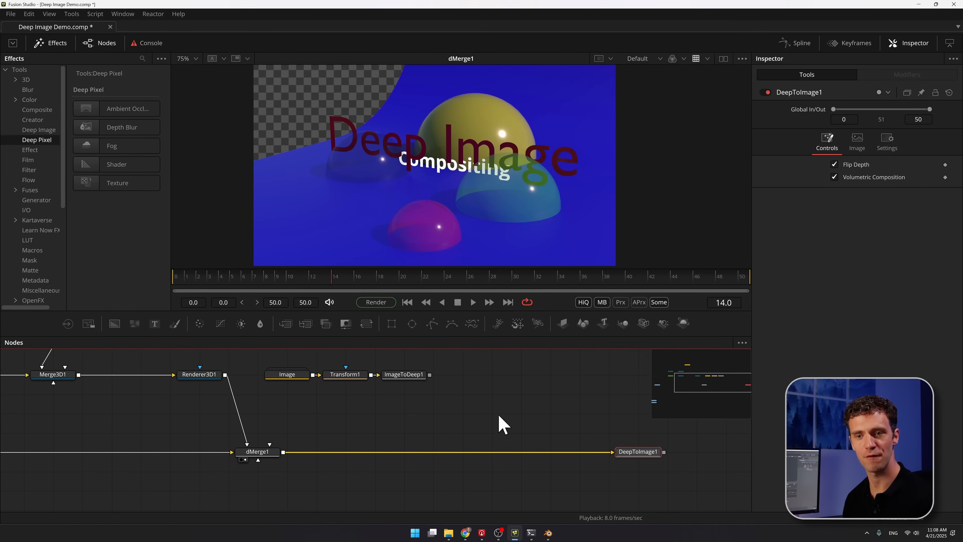
{"action": "left_click", "coordinate": [48, 131]}
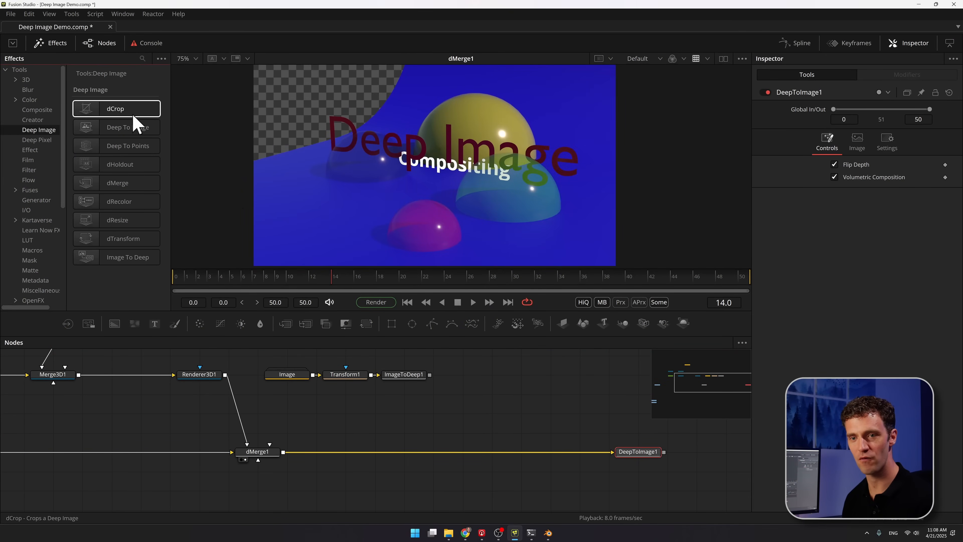
{"action": "left_click_drag", "start_coordinate": [134, 116], "coordinate": [401, 463]}
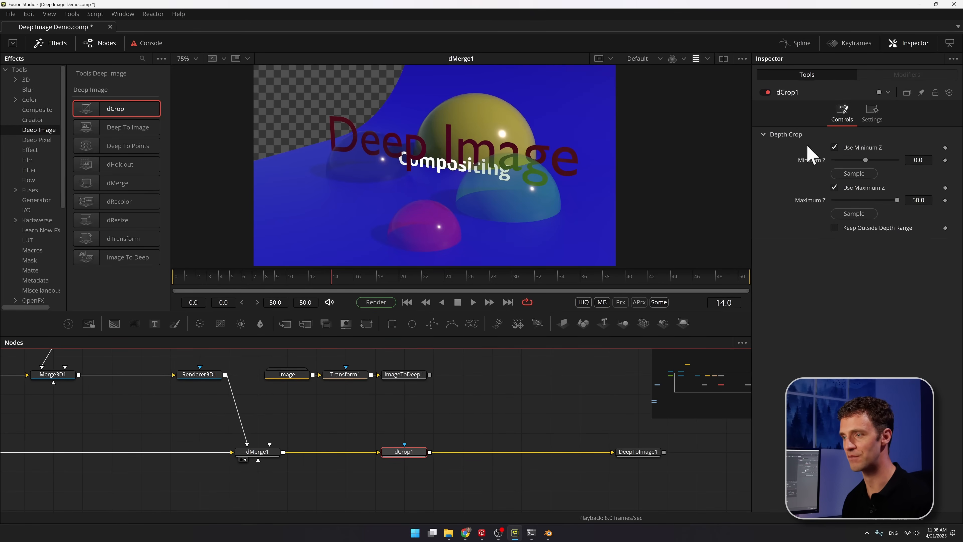
Add a number slider control named d_min to the Controls page of dCrop1
{"action": "right_click", "coordinate": [792, 94]}
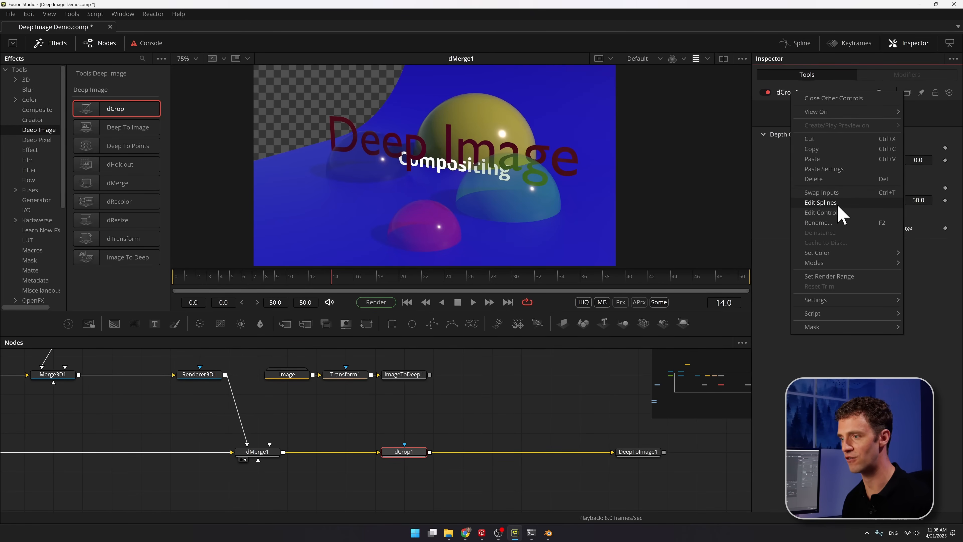
{"action": "left_click", "coordinate": [825, 212]}
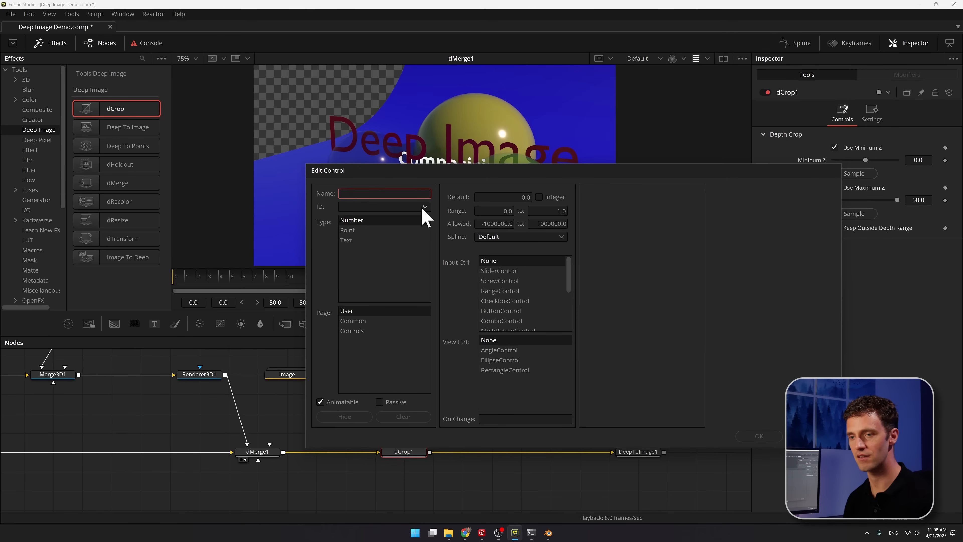
{"action": "left_click", "coordinate": [487, 271]}
{"action": "left_click", "coordinate": [349, 331]}
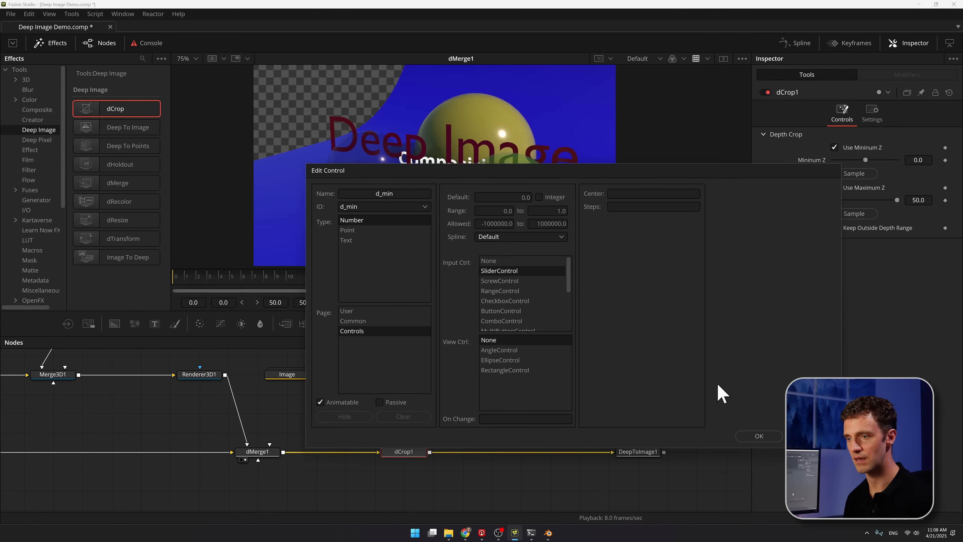
{"action": "left_click", "coordinate": [764, 440]}
Add further slider controls d_max, divisions (5), inc and slice_no (1) to dCrop1's Controls page
{"action": "right_click", "coordinate": [789, 101]}
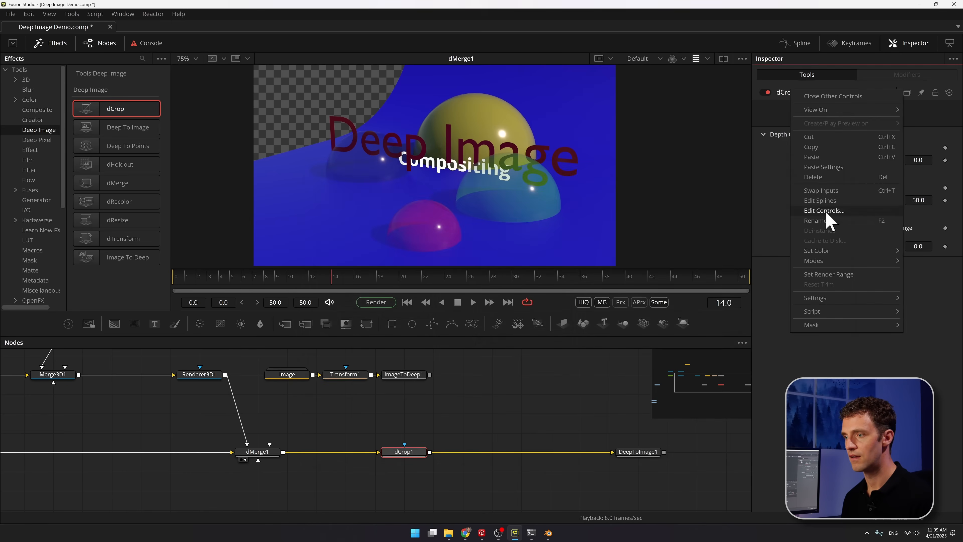
{"action": "left_click", "coordinate": [825, 210]}
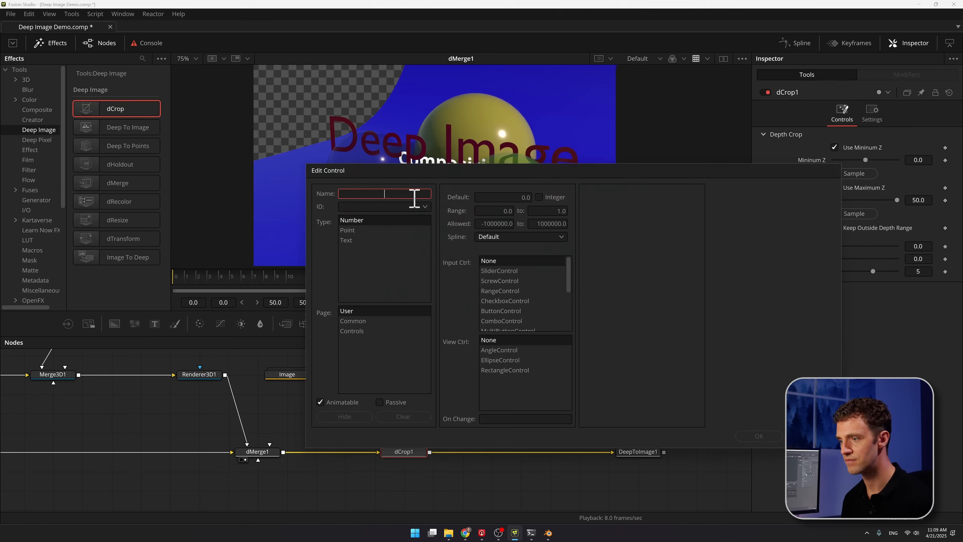
{"action": "left_click", "coordinate": [757, 440]}
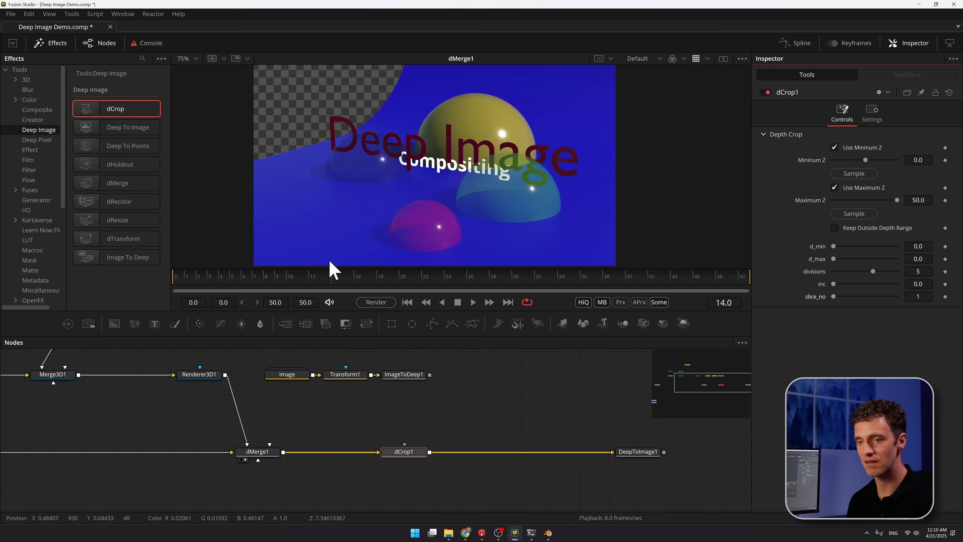
At frame 0, sample dCrop1's Minimum Z from the foreground floor to about 6.734 and Maximum Z from the far backdrop to about 15.545
{"action": "left_click_drag", "start_coordinate": [332, 270], "coordinate": [101, 282]}
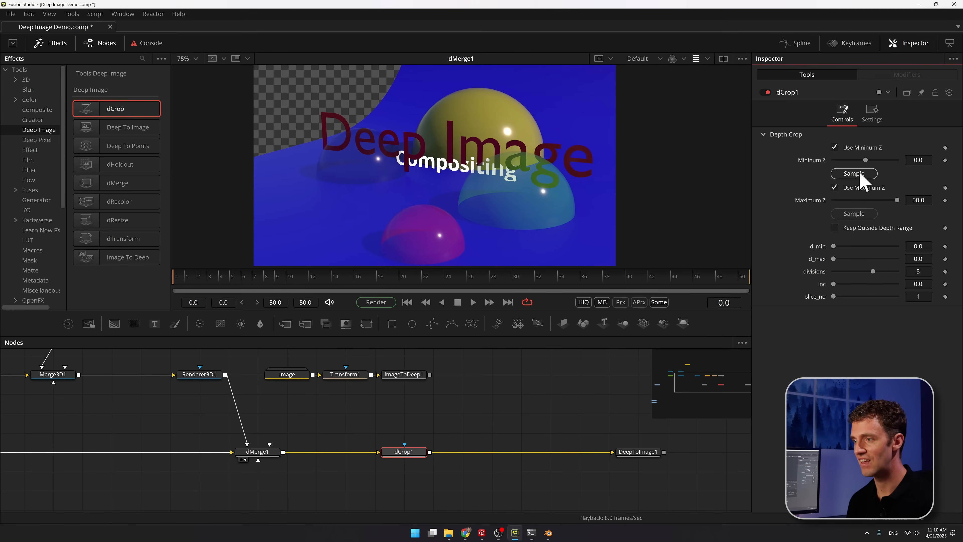
{"action": "left_click_drag", "start_coordinate": [839, 174], "coordinate": [318, 247]}
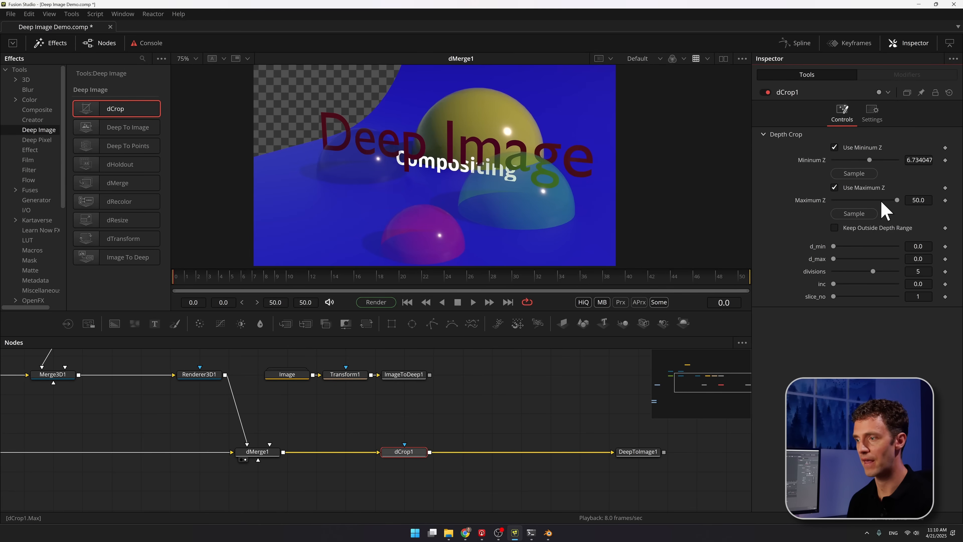
{"action": "left_click_drag", "start_coordinate": [853, 213], "coordinate": [581, 92]}
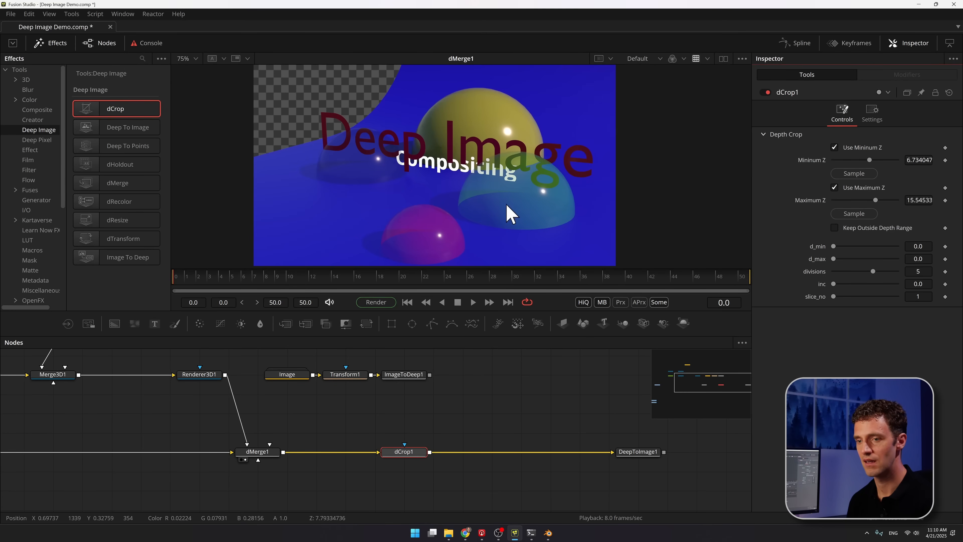
Display dCrop1 in the viewer and adjust its Minimum Z to about 5.834 and Maximum Z to about 21.045
{"action": "key", "text": "1"}
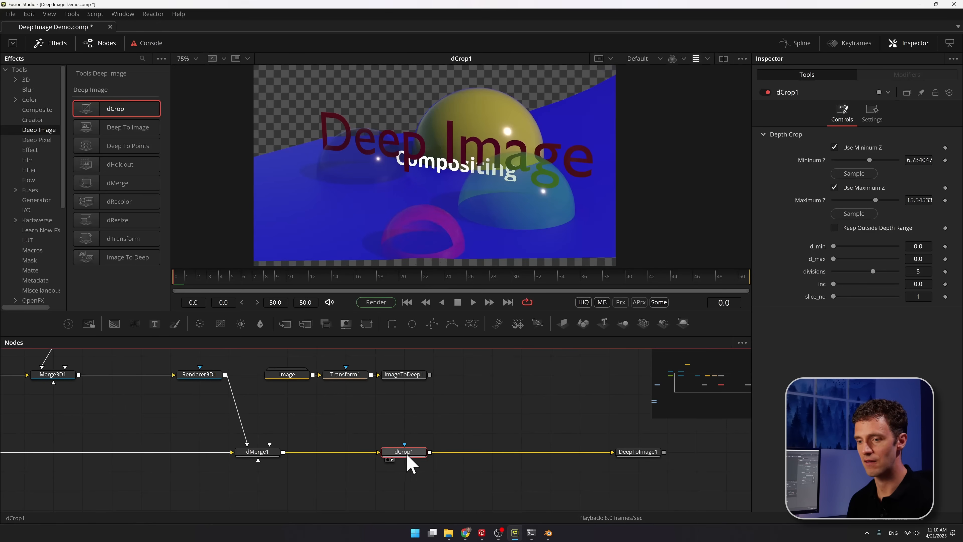
{"action": "left_click_drag", "start_coordinate": [919, 161], "coordinate": [916, 161]}
{"action": "left_click_drag", "start_coordinate": [919, 200], "coordinate": [936, 200]}
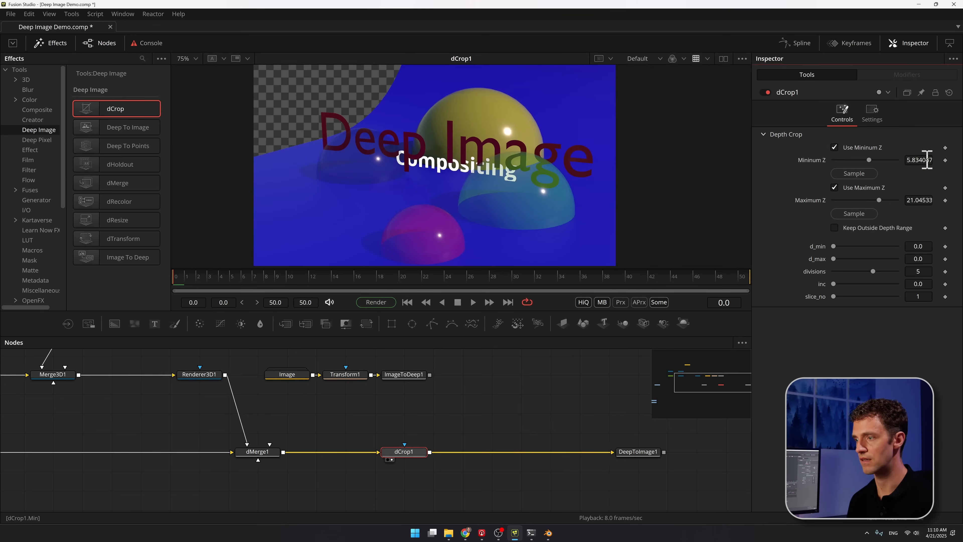
Copy dCrop1's Minimum Z value 5.834047 into d_min and its Maximum Z value 21.04533 into d_max, keeping divisions at 5
{"action": "left_click", "coordinate": [927, 160]}
{"action": "key", "text": "ctrl+x"}
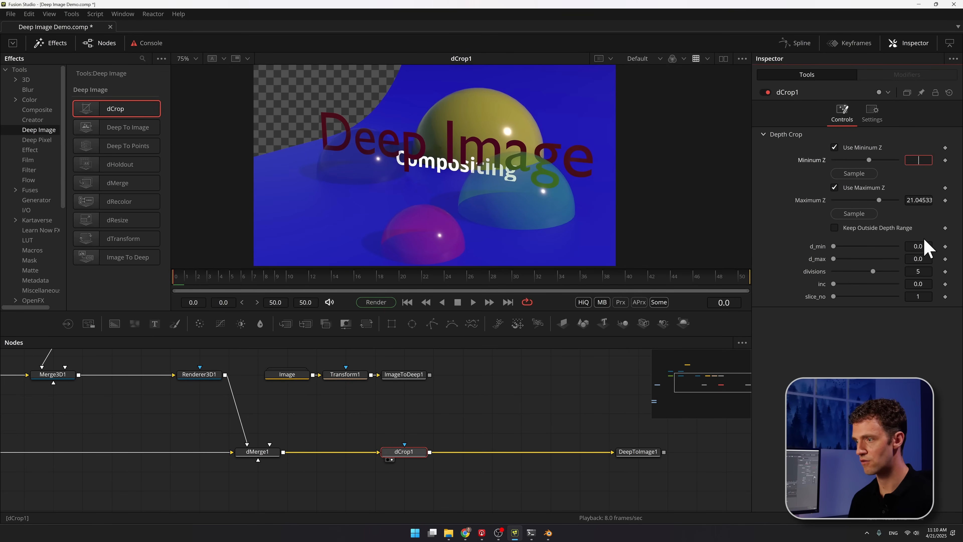
{"action": "double_click", "coordinate": [926, 246]}
{"action": "key", "text": "ctrl+v"}
{"action": "left_click", "coordinate": [921, 200]}
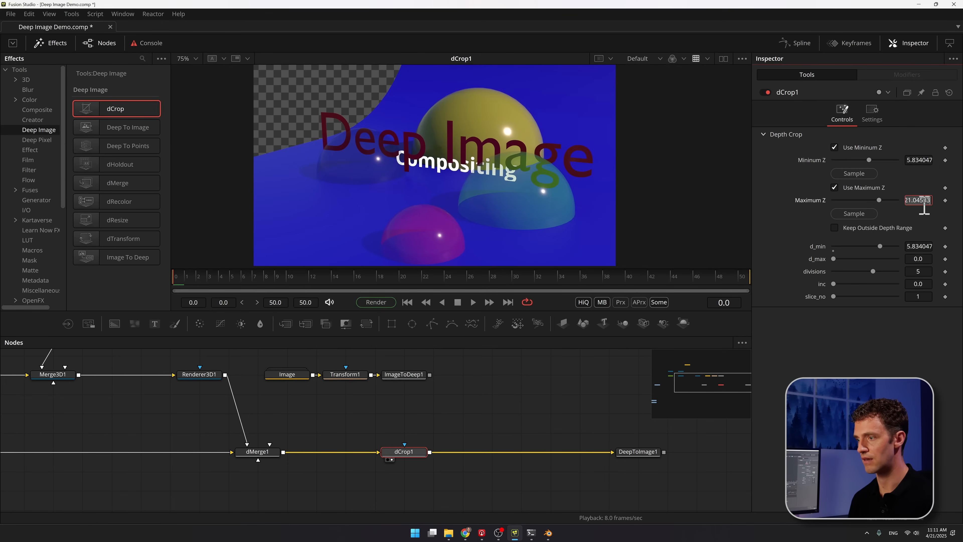
{"action": "double_click", "coordinate": [926, 258]}
{"action": "key", "text": "ctrl+v"}
{"action": "left_click", "coordinate": [924, 271]}
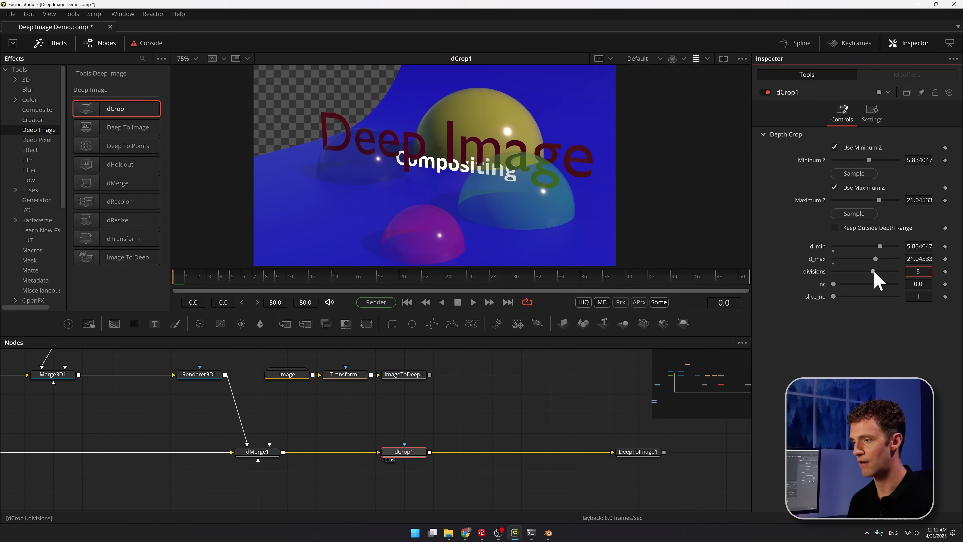
{"action": "mouse_move", "coordinate": [875, 271]}
{"action": "left_mouse_down"}
{"action": "mouse_move", "coordinate": [852, 272]}
{"action": "mouse_move", "coordinate": [875, 275]}
{"action": "left_mouse_up"}
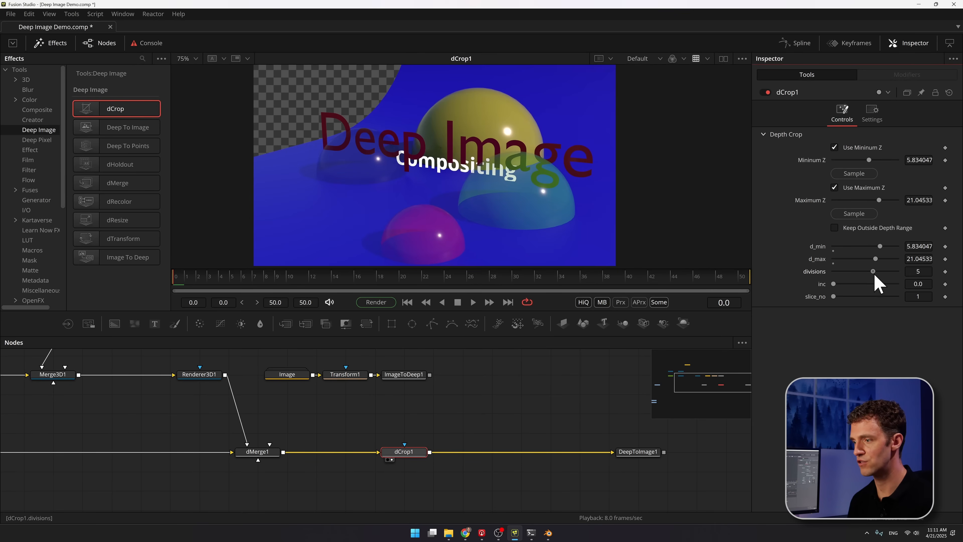
Drive dCrop1's inc control with the expression (d_max-d_min)/divisions
{"action": "left_click", "coordinate": [929, 285]}
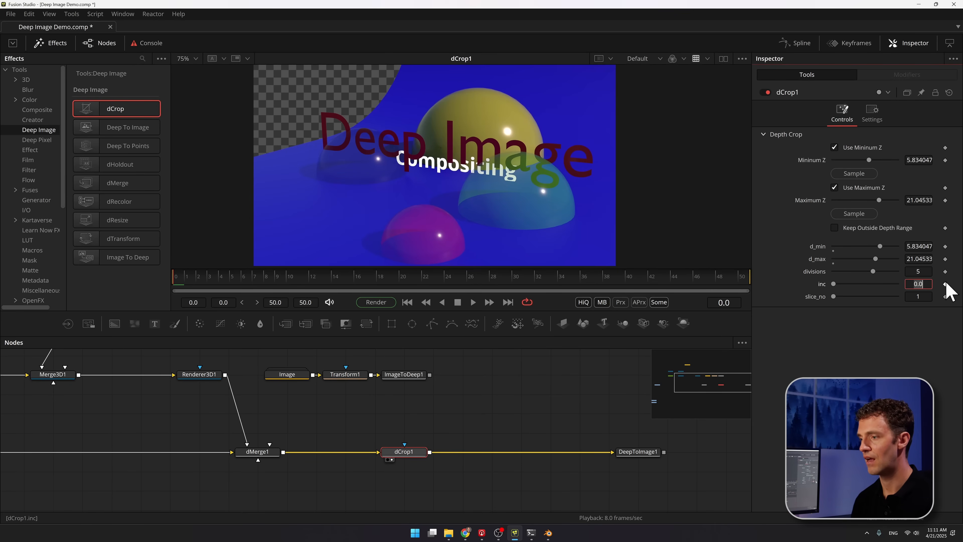
{"action": "type", "text": "="}
{"action": "key", "text": "Tab"}
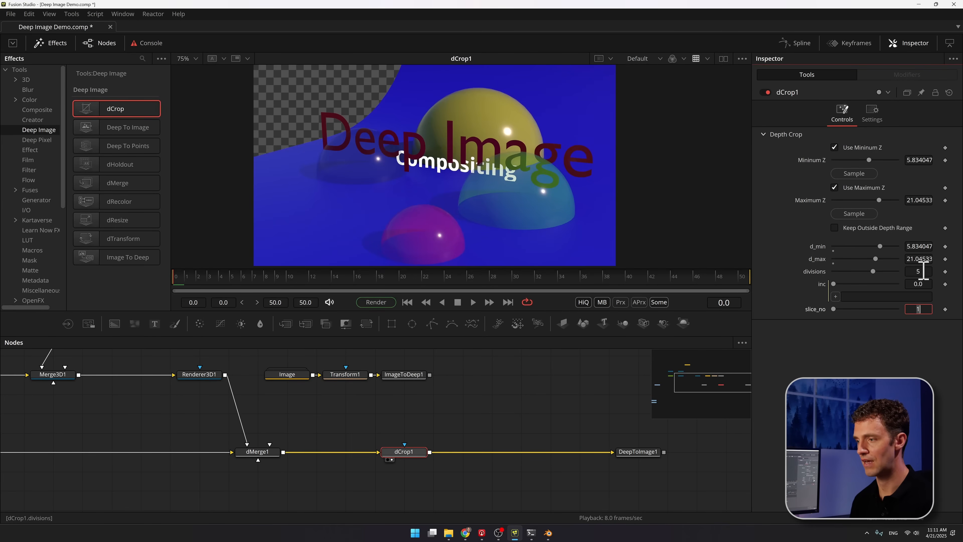
{"action": "left_click_drag", "start_coordinate": [835, 298], "coordinate": [794, 266]}
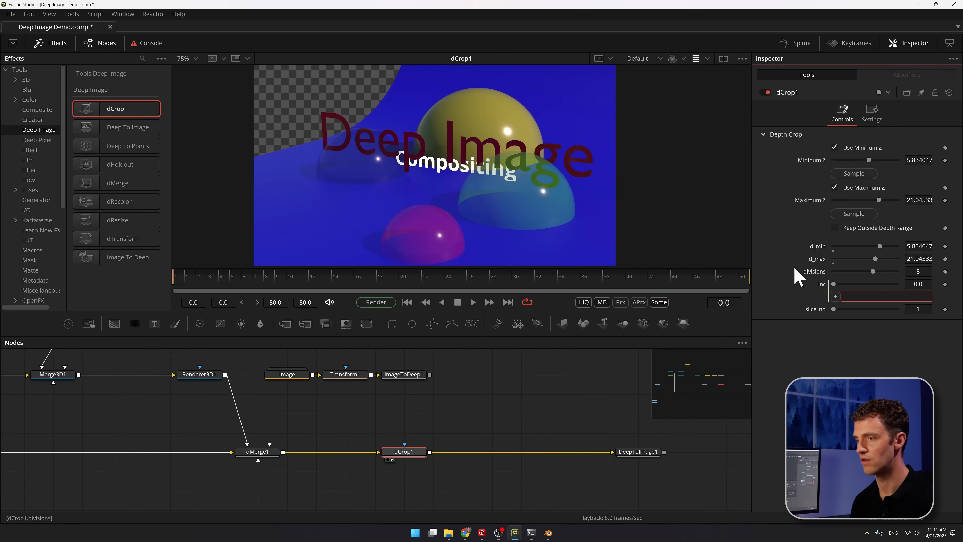
{"action": "left_click_drag", "start_coordinate": [836, 297], "coordinate": [822, 261]}
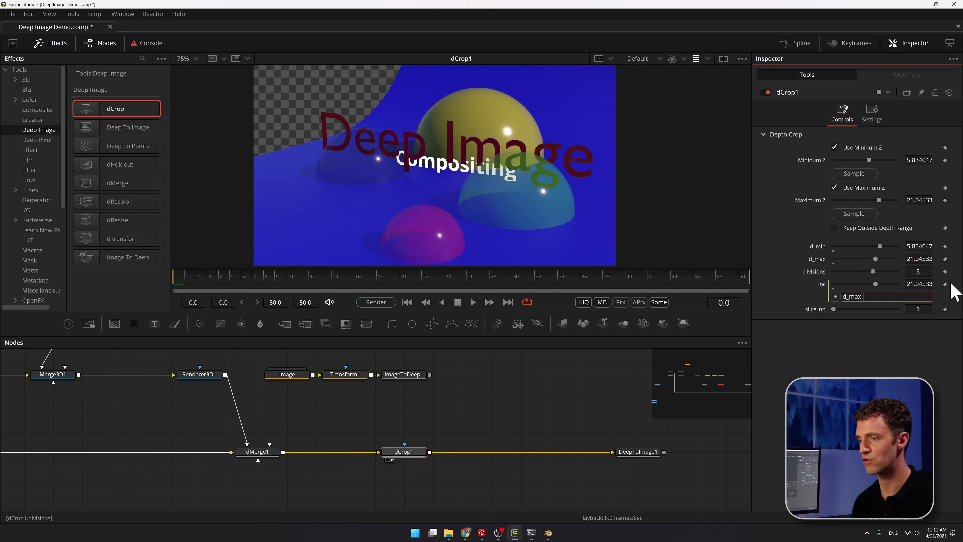
{"action": "left_click_drag", "start_coordinate": [836, 296], "coordinate": [818, 249]}
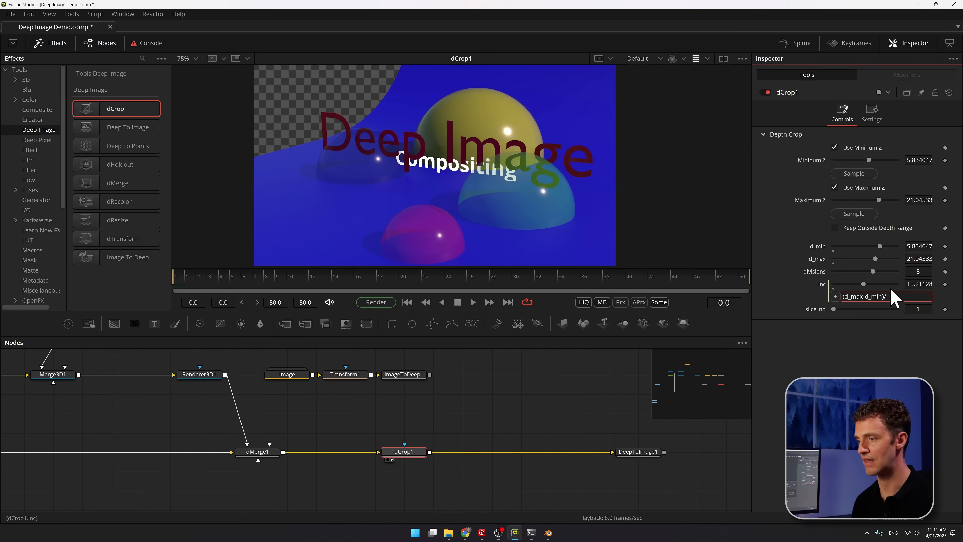
{"action": "left_click_drag", "start_coordinate": [837, 297], "coordinate": [810, 271]}
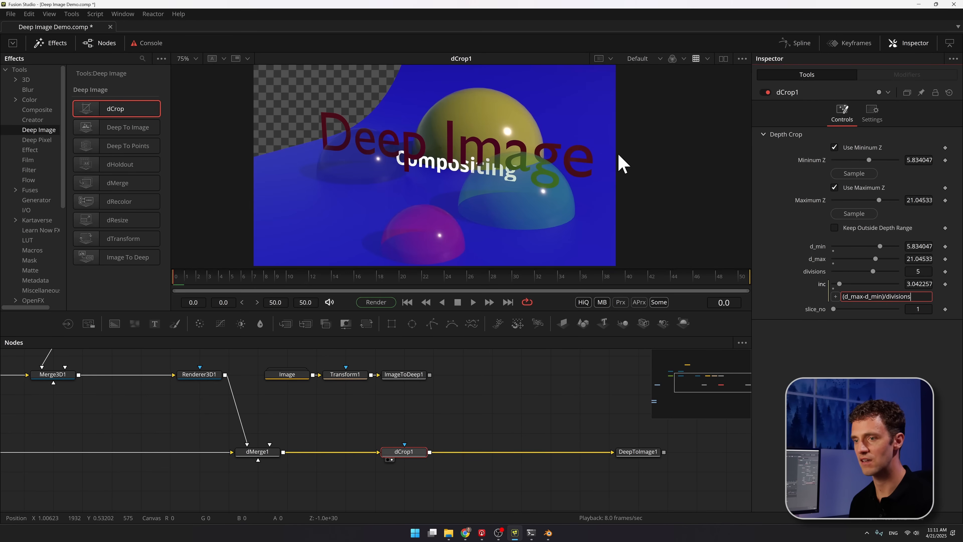
Drive dCrop1's Minimum Z with the expression d_min+(slice_no-1)*inc
{"action": "left_click", "coordinate": [925, 160]}
{"action": "key", "text": "ctrl+a"}
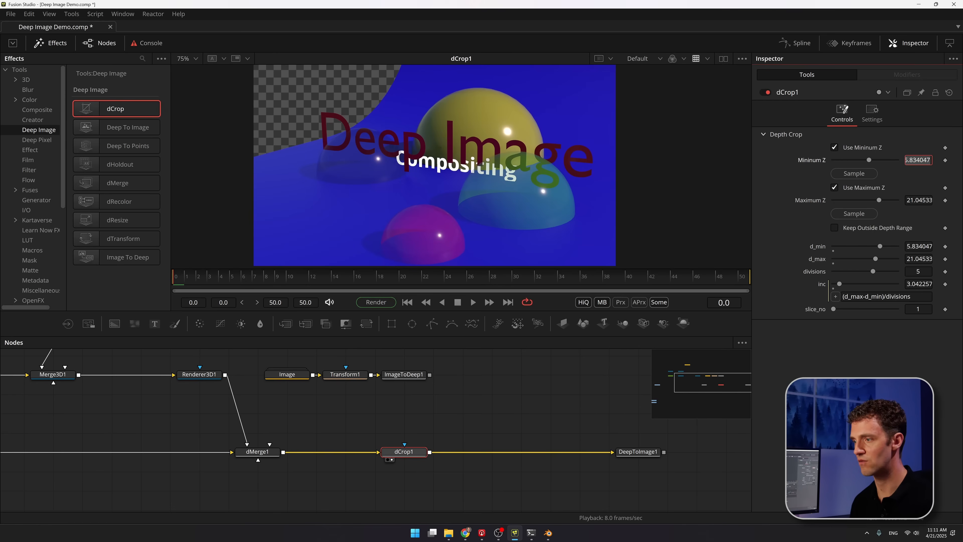
{"action": "type", "text": "="}
{"action": "key", "text": "Tab"}
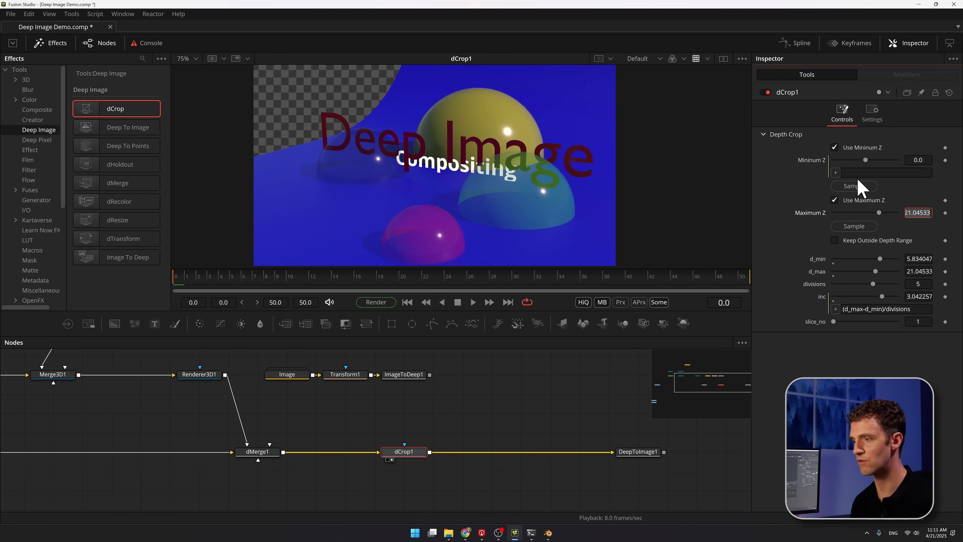
{"action": "left_click_drag", "start_coordinate": [836, 173], "coordinate": [819, 259]}
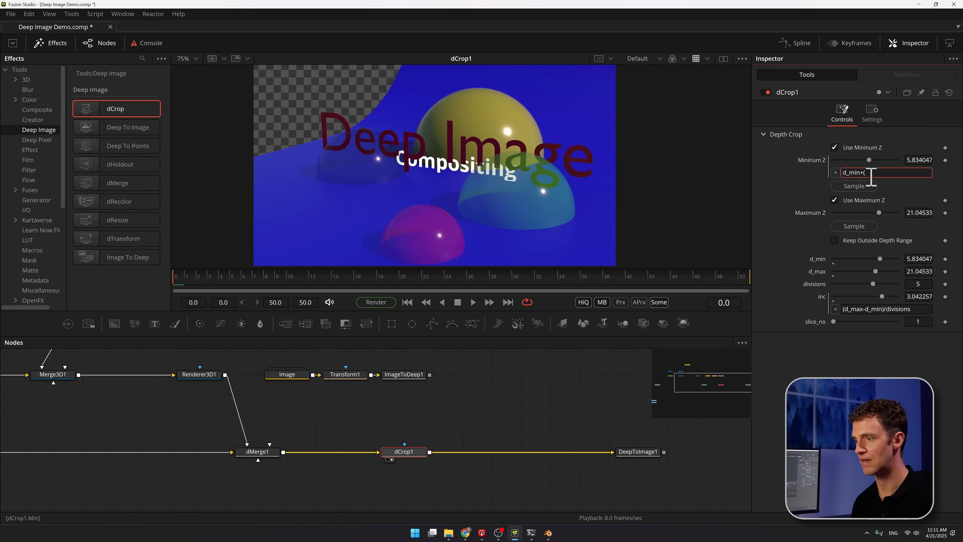
{"action": "left_click_drag", "start_coordinate": [836, 173], "coordinate": [818, 325]}
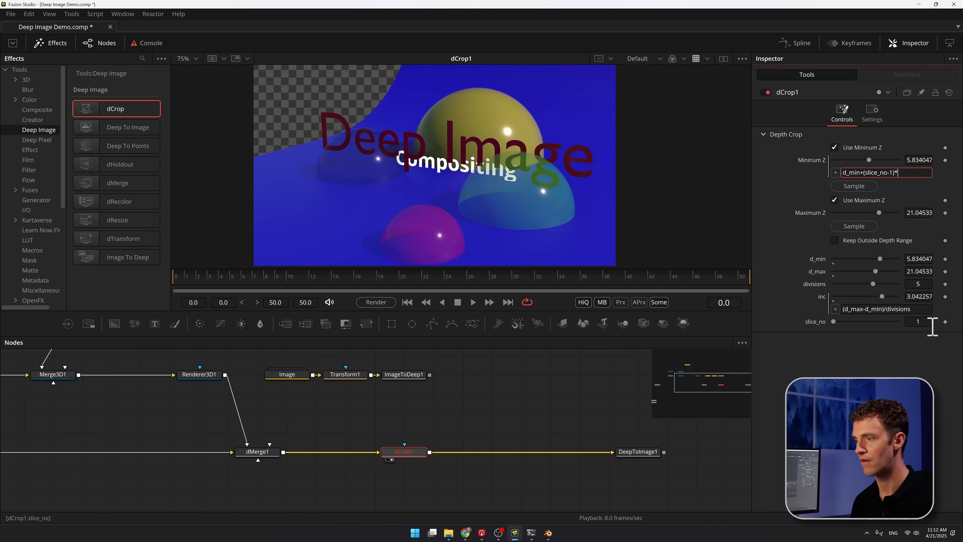
{"action": "left_click_drag", "start_coordinate": [836, 173], "coordinate": [823, 297]}
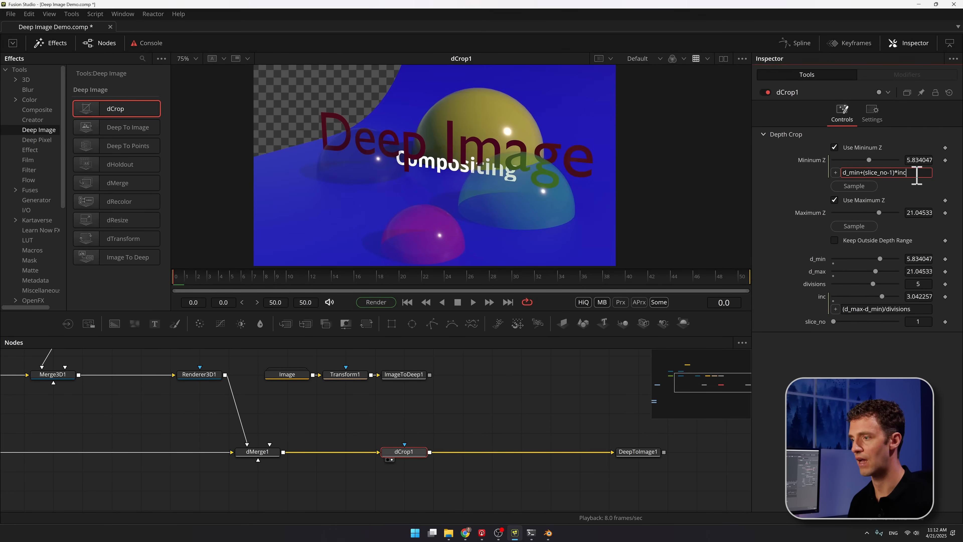
Drive dCrop1's Maximum Z with the expression d_min+(slice_no)*inc
{"action": "left_click", "coordinate": [924, 214]}
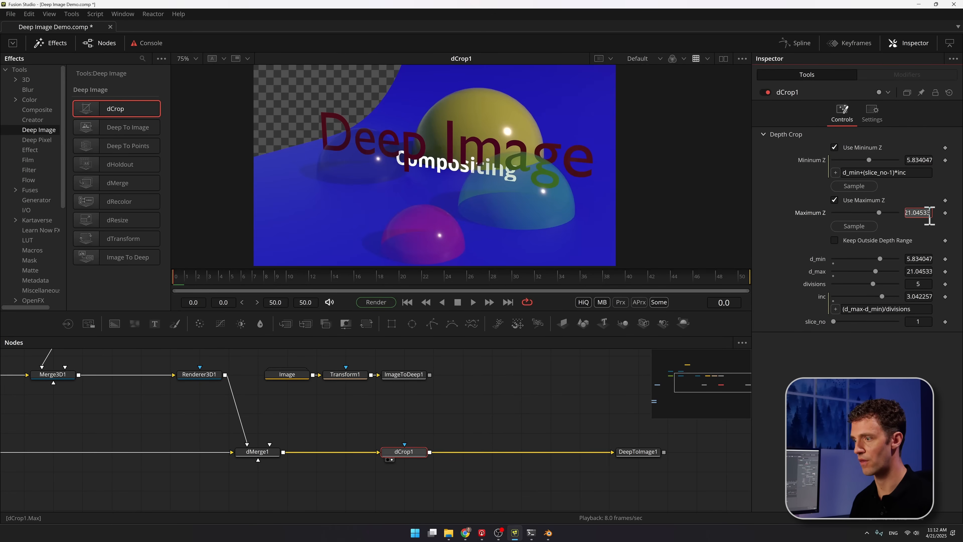
{"action": "type", "text": "="}
{"action": "key", "text": "Tab"}
{"action": "left_click", "coordinate": [909, 226]}
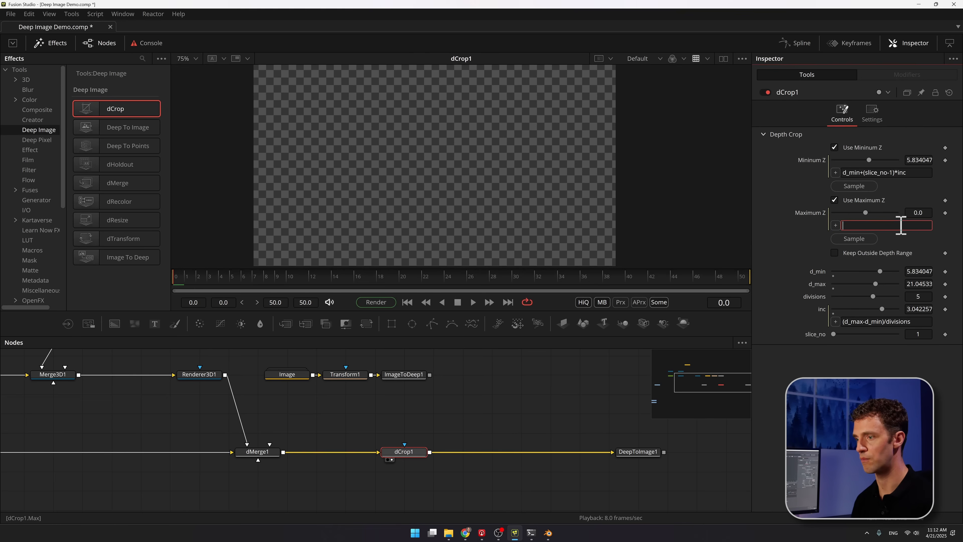
{"action": "type", "text": "d_min+(slice_no-1)*inc"}
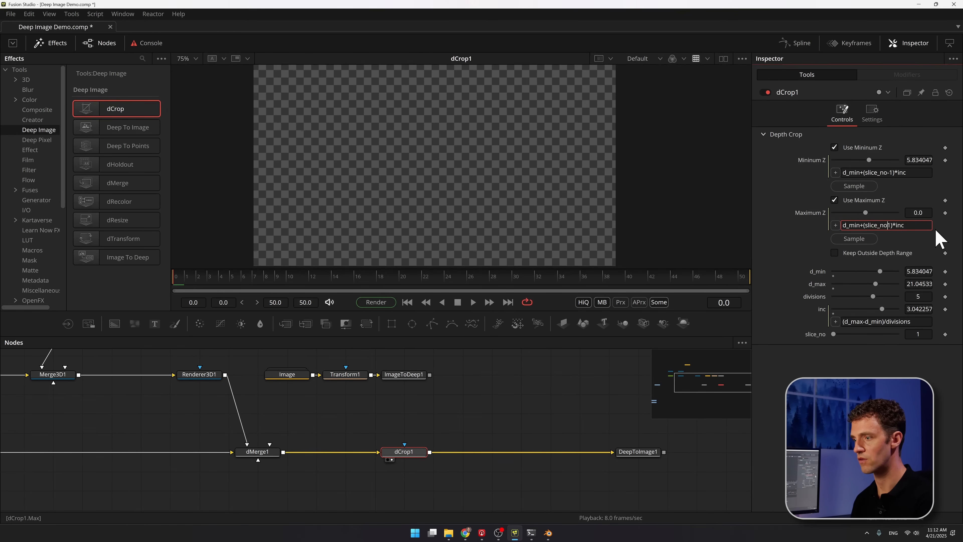
{"action": "key", "text": "Tab"}
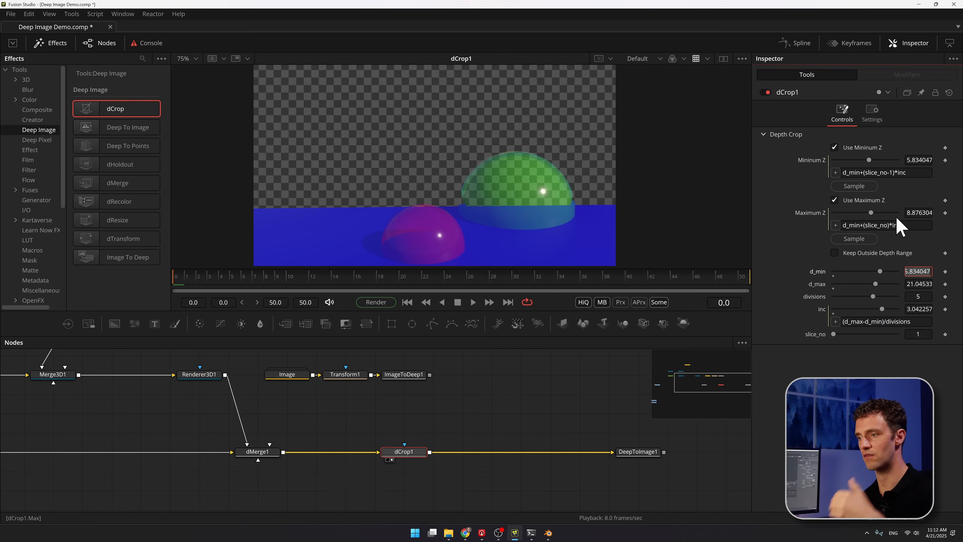
Run dCrop1's slice_no from 1 up to 5 to preview each depth slice, leaving it at 5
{"action": "left_click", "coordinate": [861, 359]}
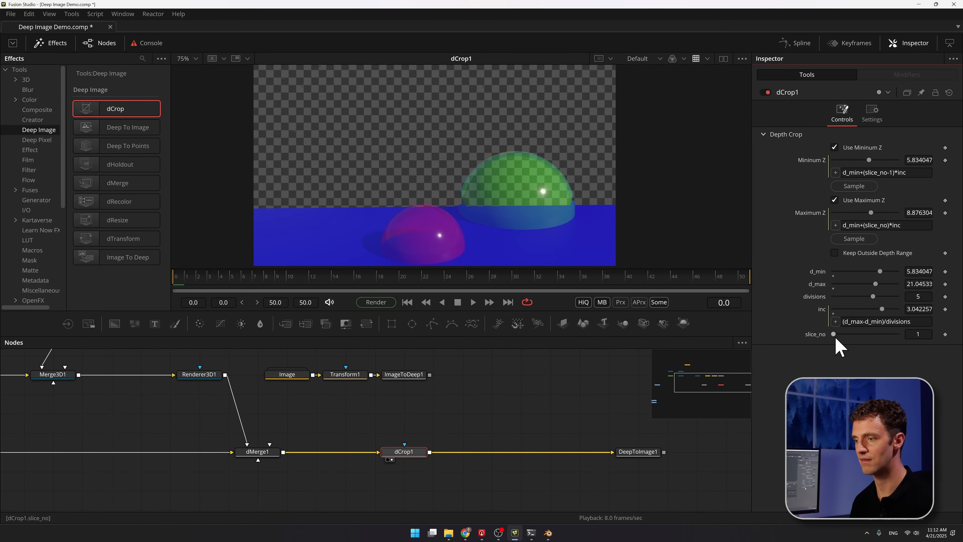
{"action": "mouse_move", "coordinate": [837, 337]}
{"action": "left_mouse_down"}
{"action": "mouse_move", "coordinate": [874, 335]}
{"action": "mouse_move", "coordinate": [833, 337]}
{"action": "left_mouse_up"}
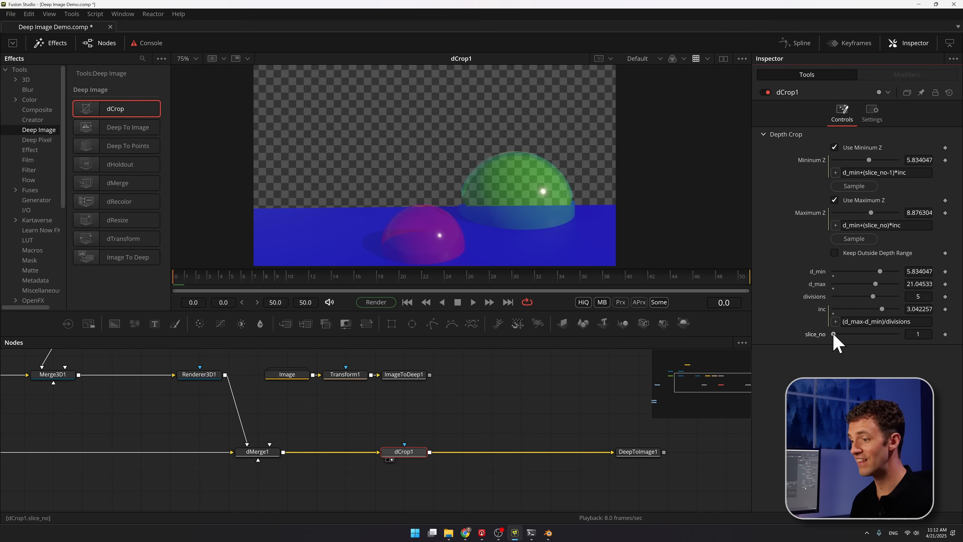
{"action": "left_click_drag", "start_coordinate": [833, 335], "coordinate": [861, 334]}
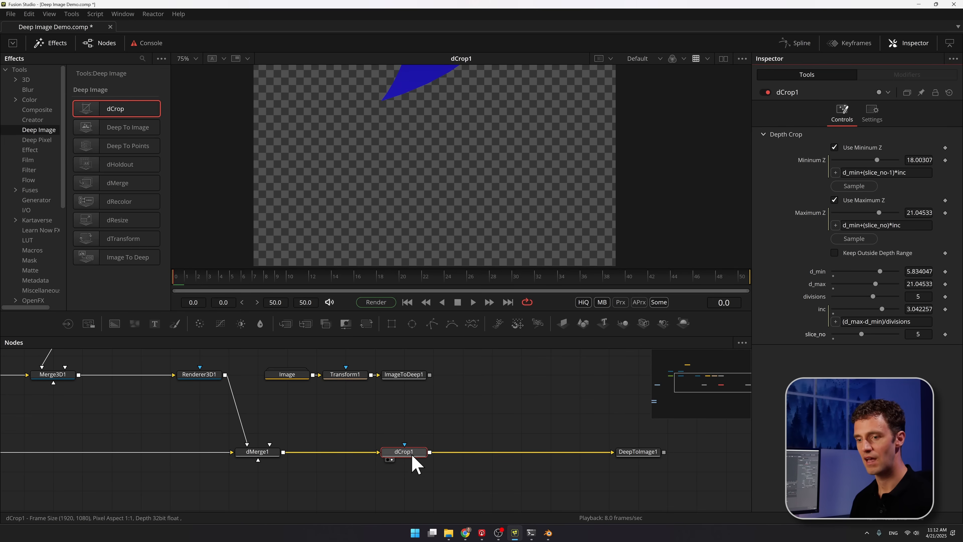
Place DeepToImage1 right beside dCrop1, show its output in the viewer, and move the pair below dMerge1's row
{"action": "left_click_drag", "start_coordinate": [413, 456], "coordinate": [410, 437]}
{"action": "left_click_drag", "start_coordinate": [640, 454], "coordinate": [496, 434]}
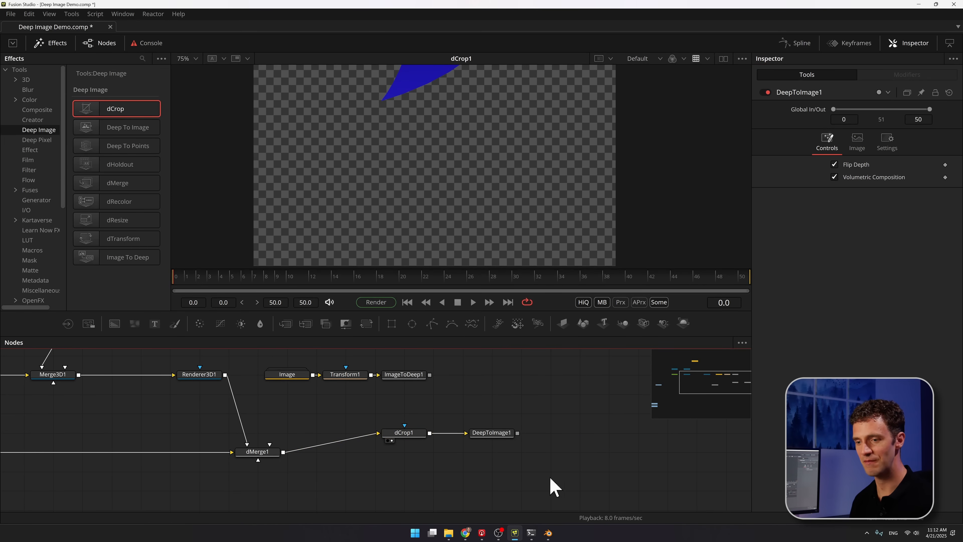
{"action": "left_click", "coordinate": [403, 434], "text": "ctrl"}
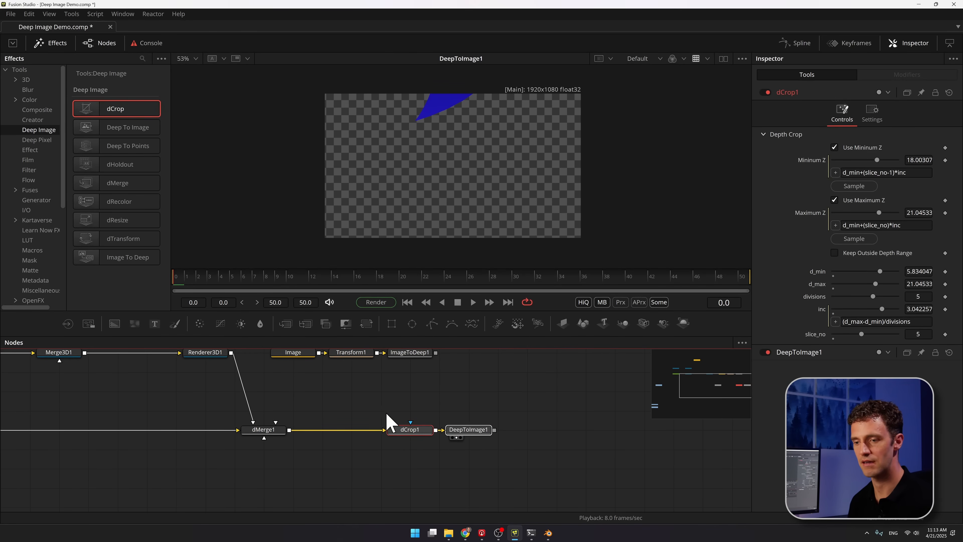
{"action": "left_click_drag", "start_coordinate": [385, 407], "coordinate": [491, 446]}
{"action": "left_click_drag", "start_coordinate": [475, 431], "coordinate": [475, 470]}
{"action": "left_click", "coordinate": [475, 471]}
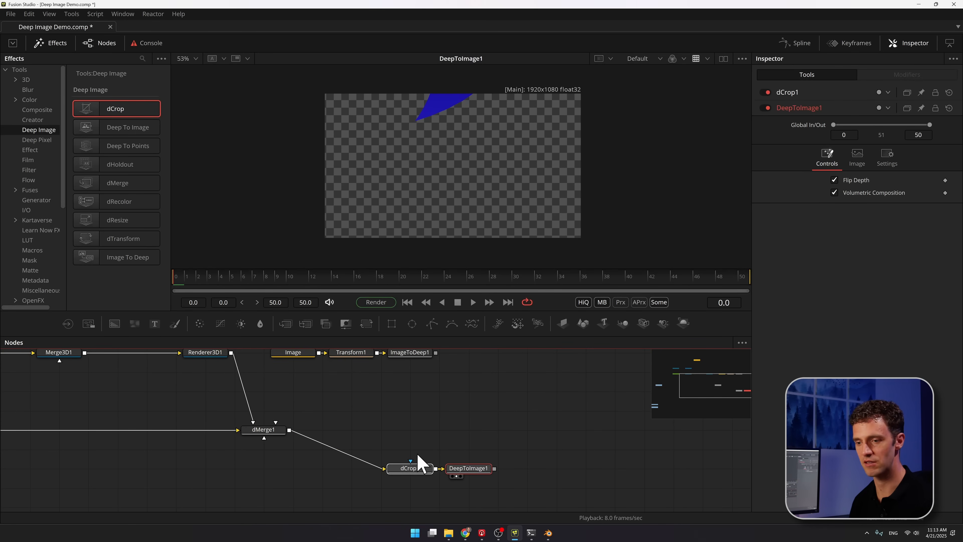
Duplicate the dCrop1 and DeepToImage1 pair four times, giving five stacked branches
{"action": "left_click_drag", "start_coordinate": [413, 438], "coordinate": [518, 522]}
{"action": "key", "text": "ctrl+c"}
{"action": "key", "text": "ctrl+v"}
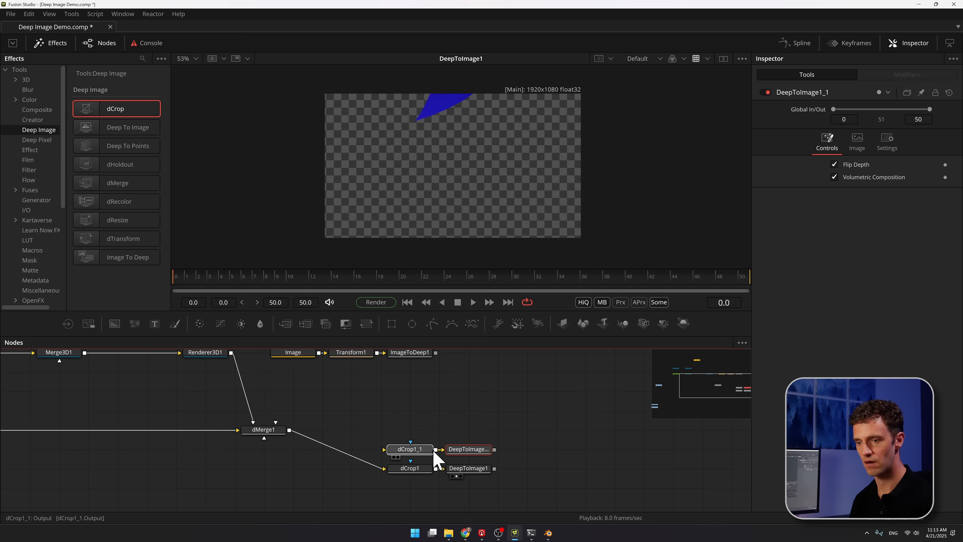
{"action": "key", "text": "ctrl+v"}
{"action": "key", "text": "ctrl+v"}
{"action": "key", "text": "ctrl+v"}
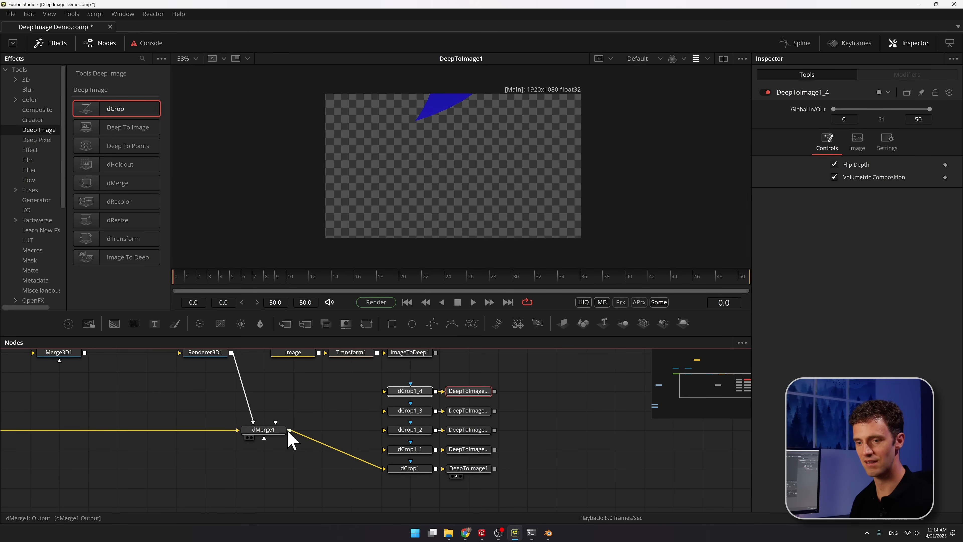
Connect dMerge1's output to the inputs of the four duplicated dCrop nodes
{"action": "left_click_drag", "start_coordinate": [287, 432], "coordinate": [398, 452]}
{"action": "left_click_drag", "start_coordinate": [290, 430], "coordinate": [394, 411]}
{"action": "left_click_drag", "start_coordinate": [290, 430], "coordinate": [384, 392]}
Show the DeepToImage node of the dCrop1_1 branch in the viewer and set dCrop1_1's slice_no to 4
{"action": "left_click", "coordinate": [487, 453]}
{"action": "key", "text": "2"}
{"action": "left_click", "coordinate": [419, 450]}
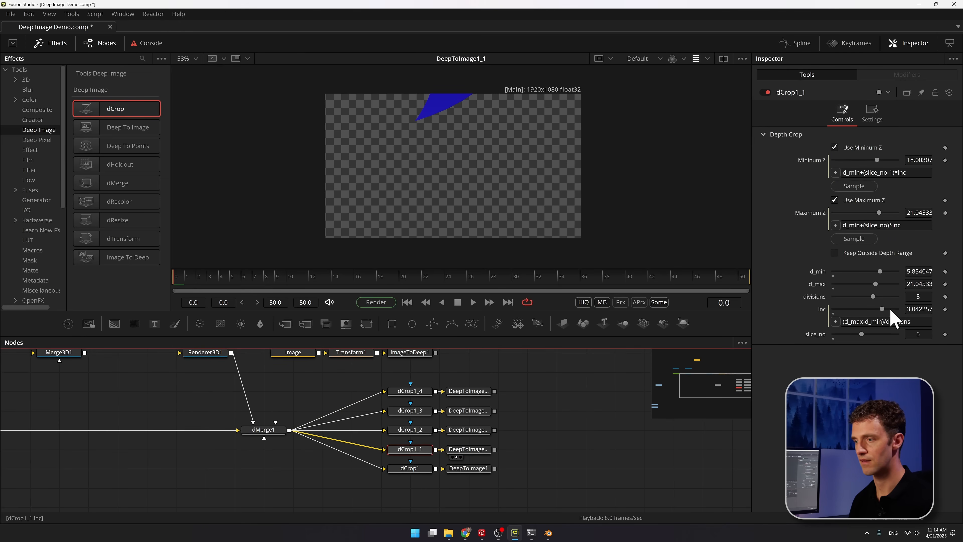
{"action": "left_click", "coordinate": [931, 337]}
{"action": "key", "text": "Up"}
{"action": "key", "text": "Down"}
{"action": "key", "text": "Down"}
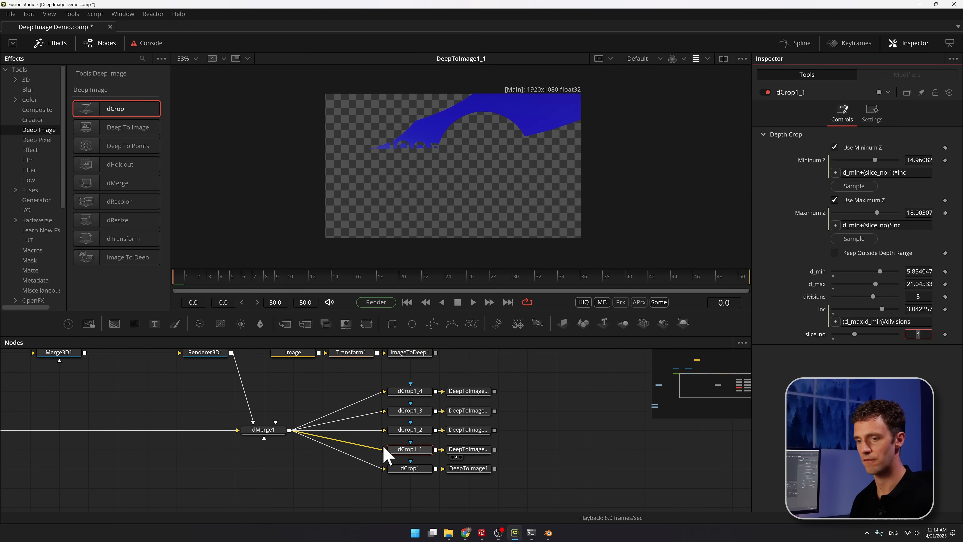
Set slice_no to 3 on dCrop1_2, 2 on dCrop1_3 and 1 on dCrop1_4
{"action": "left_click", "coordinate": [409, 429]}
{"action": "left_click", "coordinate": [928, 334]}
{"action": "key", "text": "Down"}
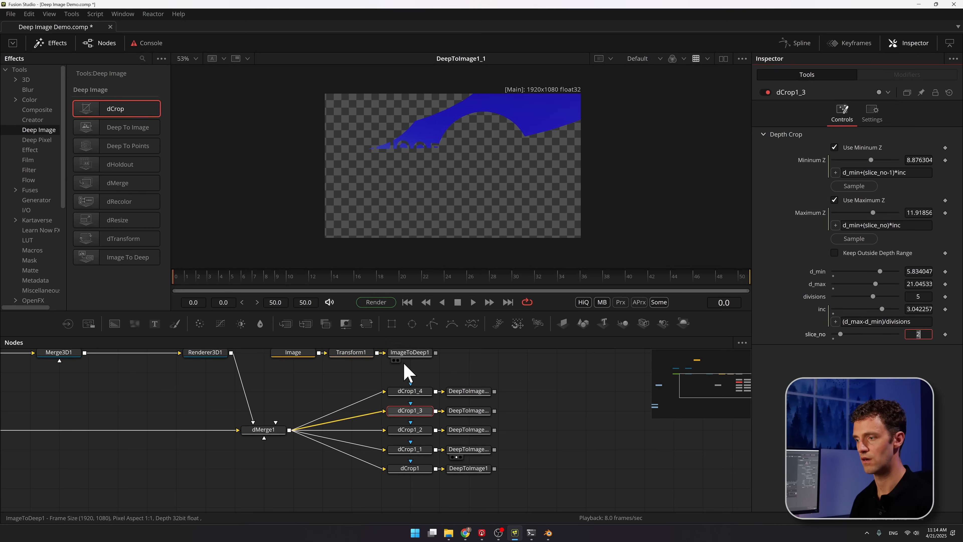
{"action": "left_click", "coordinate": [409, 391]}
{"action": "left_click", "coordinate": [927, 334]}
{"action": "key", "text": "Down"}
{"action": "key", "text": "Down"}
{"action": "key", "text": "Down"}
{"action": "key", "text": "Down"}
{"action": "left_click_drag", "start_coordinate": [530, 466], "coordinate": [561, 468]}
{"action": "left_click", "coordinate": [560, 468]}
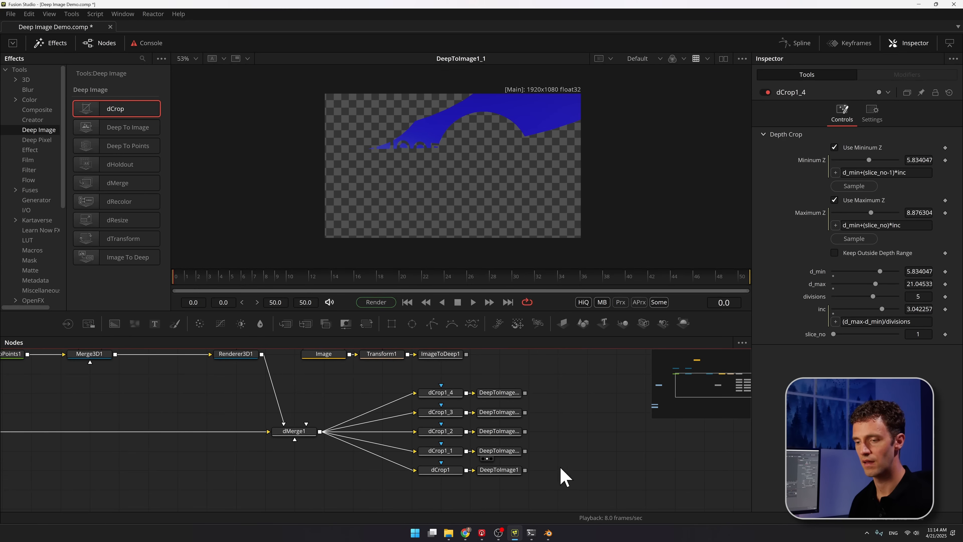
Merge the other four DeepToImage outputs one after another over DeepToImage1, from back slice to front, and display the last merge, Merge5
{"action": "left_click", "coordinate": [526, 470]}
{"action": "key", "text": "1"}
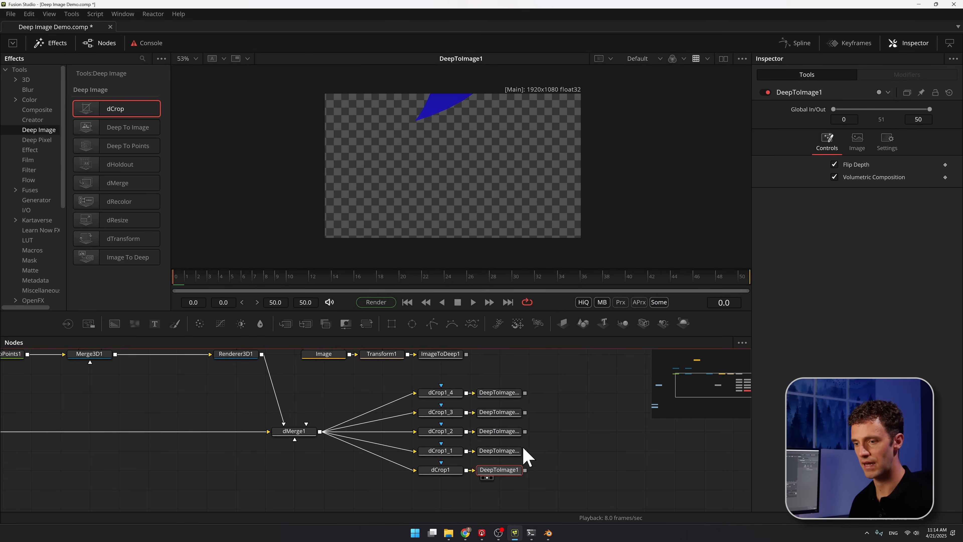
{"action": "left_click_drag", "start_coordinate": [525, 452], "coordinate": [573, 472]}
{"action": "left_click_drag", "start_coordinate": [525, 431], "coordinate": [613, 470]}
{"action": "left_click_drag", "start_coordinate": [637, 471], "coordinate": [666, 470]}
{"action": "left_click_drag", "start_coordinate": [653, 450], "coordinate": [531, 446]}
{"action": "left_click_drag", "start_coordinate": [403, 410], "coordinate": [580, 467]}
{"action": "left_click_drag", "start_coordinate": [403, 390], "coordinate": [637, 467]}
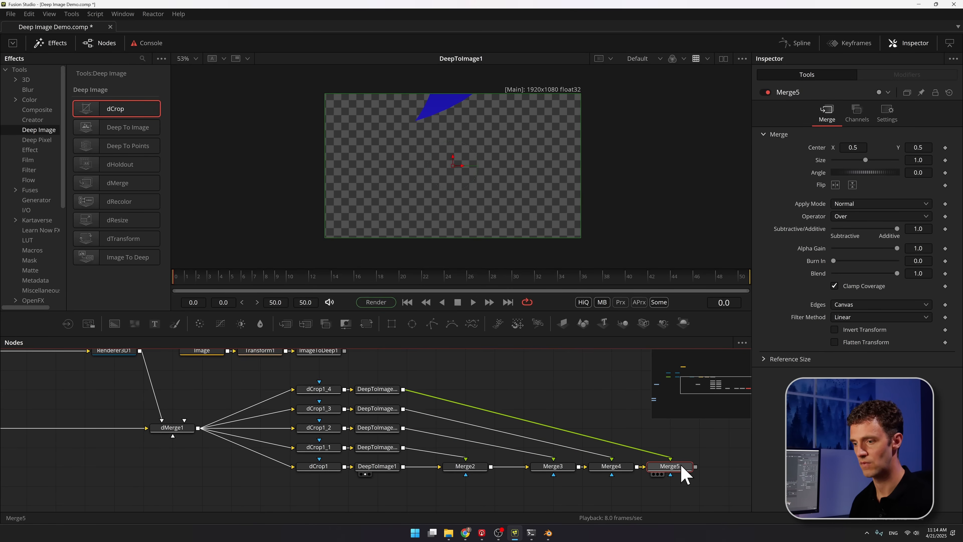
{"action": "key", "text": "2"}
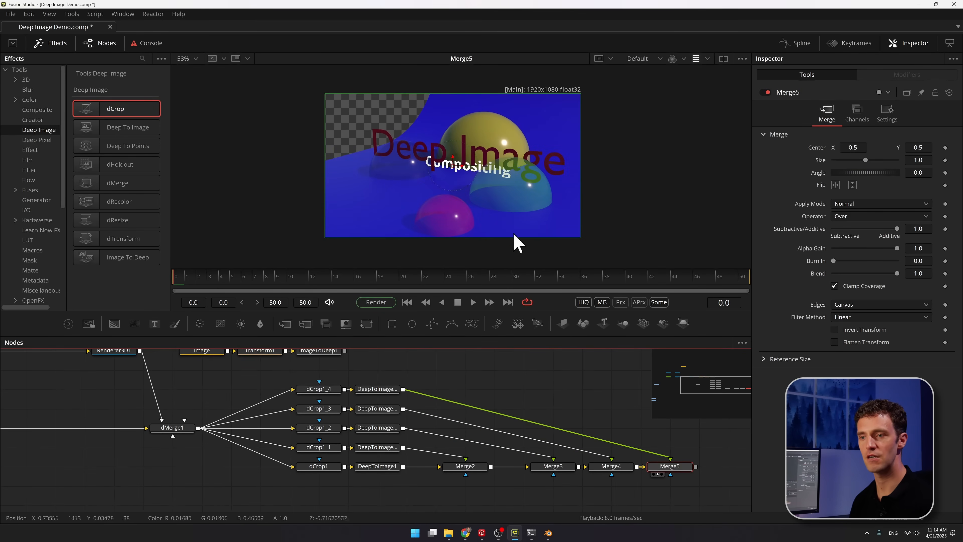
{"action": "left_click", "coordinate": [707, 503]}
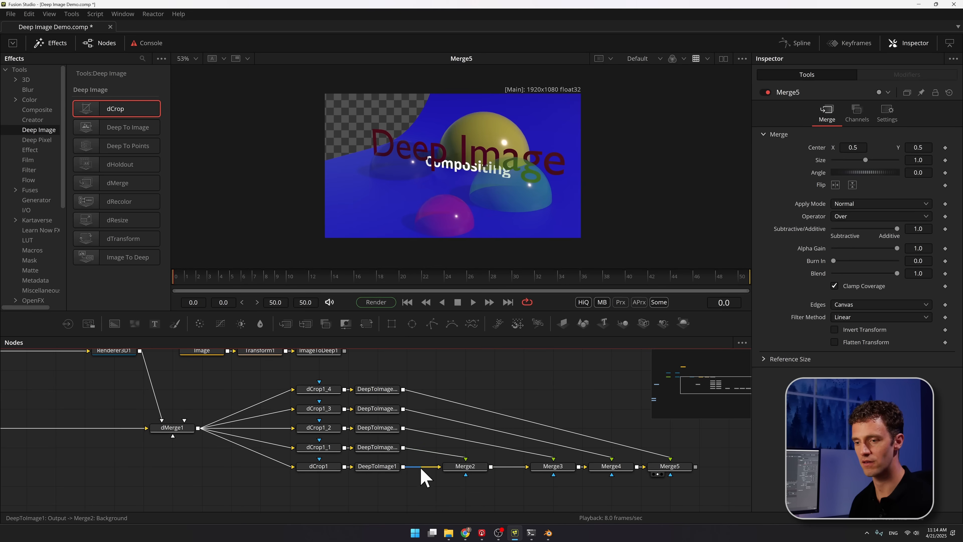
Space the four Merge nodes farther apart along their row to leave gaps between them
{"action": "left_click_drag", "start_coordinate": [716, 493], "coordinate": [596, 457]}
{"action": "left_click_drag", "start_coordinate": [683, 470], "coordinate": [713, 469]}
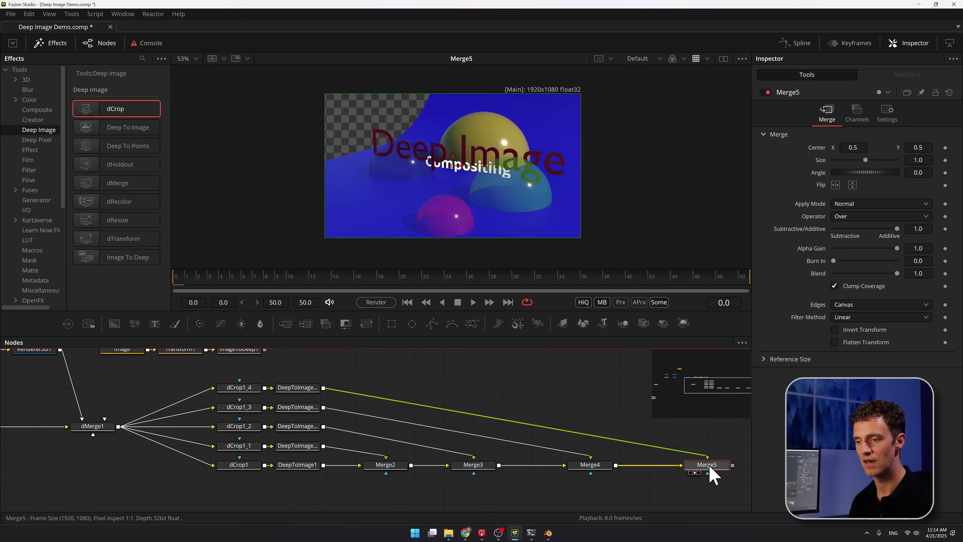
{"action": "left_click_drag", "start_coordinate": [476, 465], "coordinate": [505, 466]}
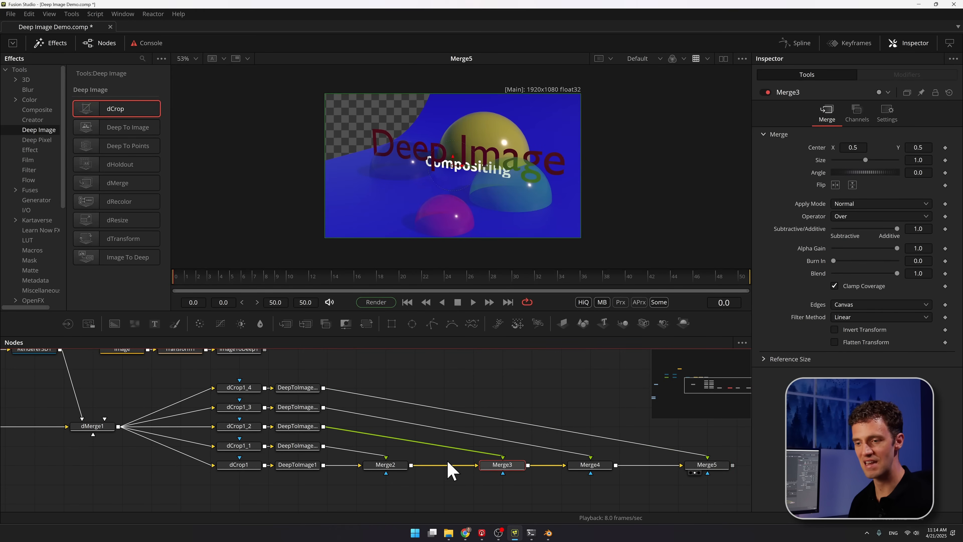
{"action": "left_click_drag", "start_coordinate": [394, 466], "coordinate": [417, 474]}
{"action": "left_click", "coordinate": [415, 468]}
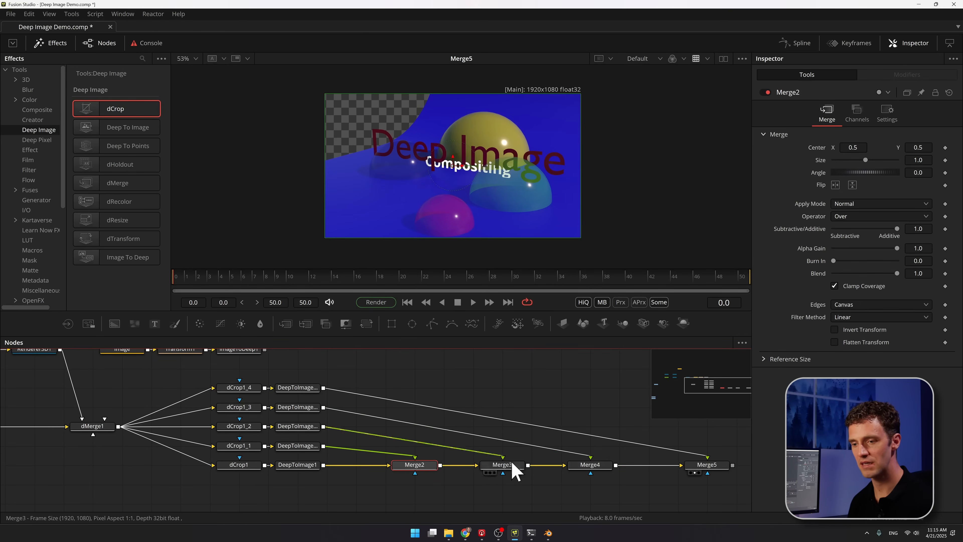
Insert a Blur node between DeepToImage1 and Merge2 and set its Blur Size to about 8.7
{"action": "left_click", "coordinate": [300, 465]}
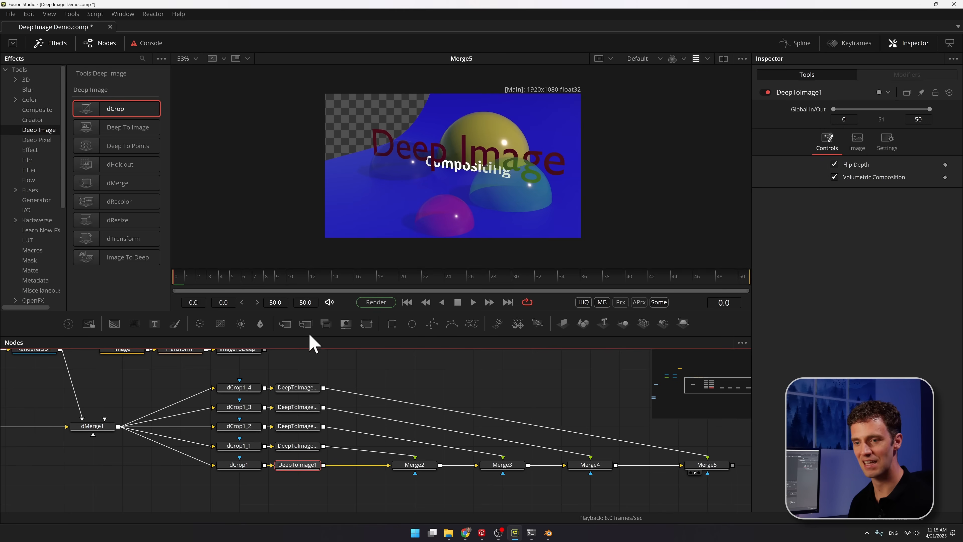
{"action": "left_click", "coordinate": [260, 323]}
{"action": "mouse_move", "coordinate": [360, 467]}
{"action": "left_mouse_down"}
{"action": "mouse_move", "coordinate": [360, 487]}
{"action": "mouse_move", "coordinate": [370, 477]}
{"action": "left_mouse_up"}
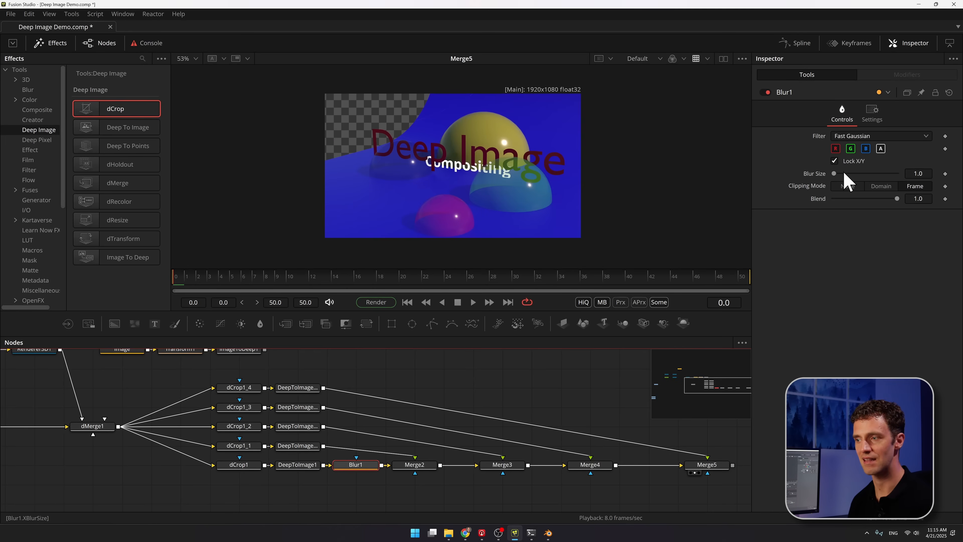
{"action": "left_click_drag", "start_coordinate": [834, 174], "coordinate": [842, 174]}
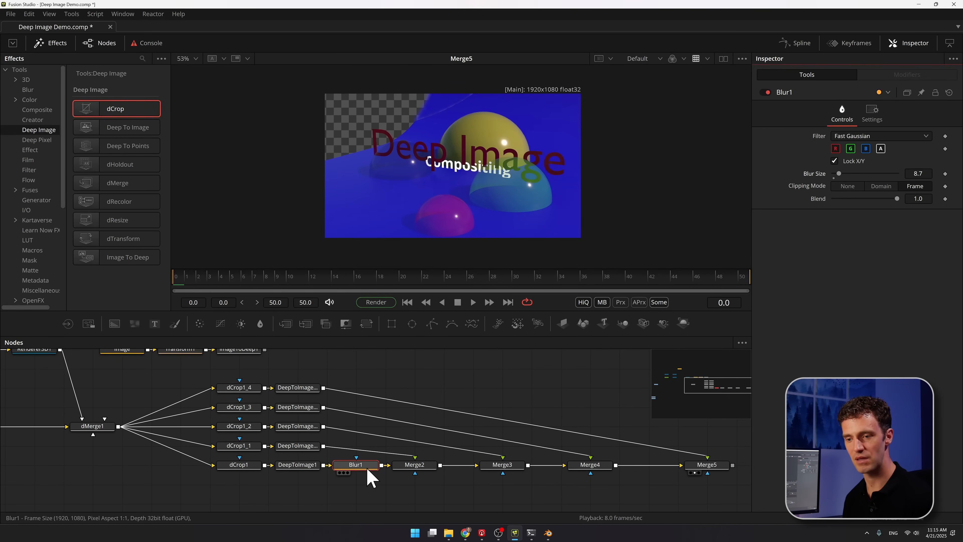
Display DeepToImage1, Merge2, Merge3 and Merge4 one after another to examine how the depth slices build up
{"action": "left_click", "coordinate": [298, 470]}
{"action": "key", "text": "1"}
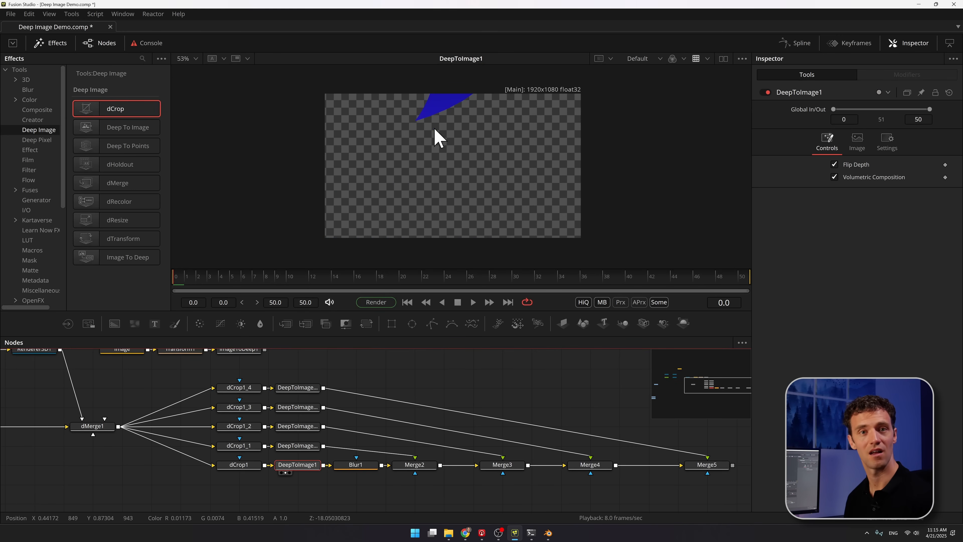
{"action": "left_click", "coordinate": [416, 468]}
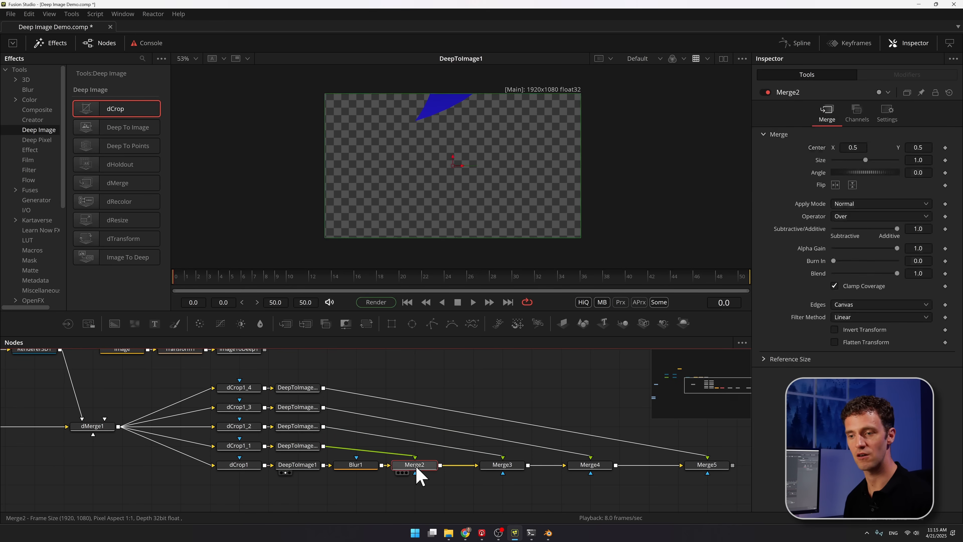
{"action": "key", "text": "1"}
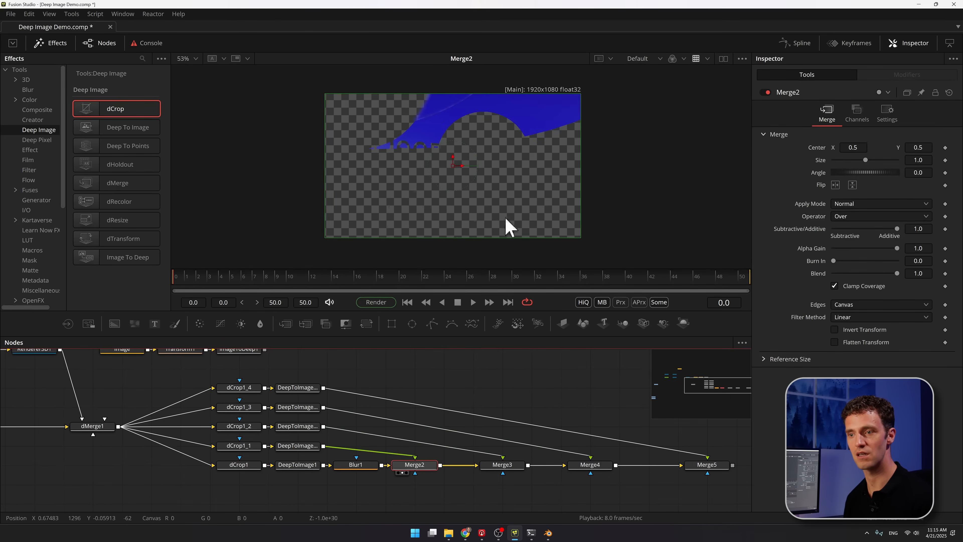
{"action": "left_click", "coordinate": [500, 466]}
{"action": "key", "text": "1"}
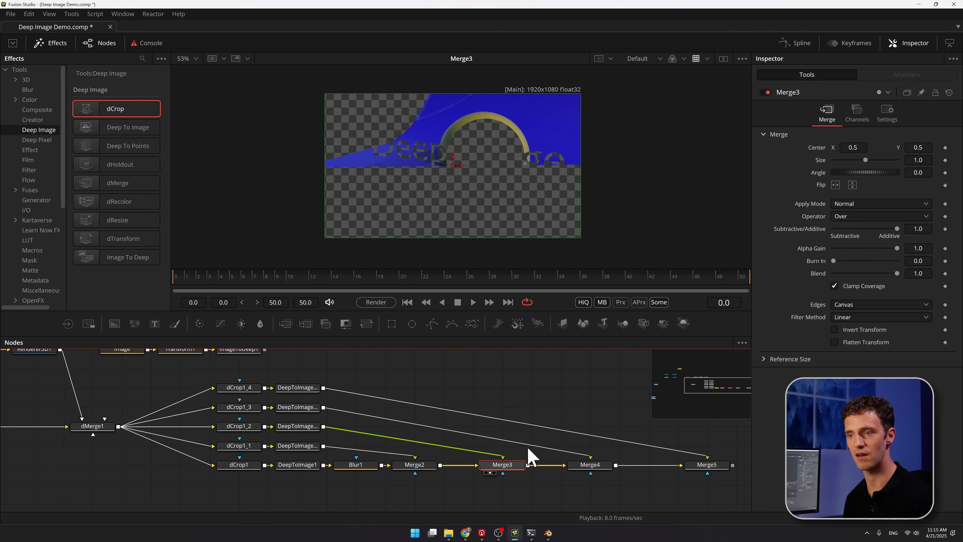
{"action": "left_click", "coordinate": [589, 467]}
{"action": "key", "text": "1"}
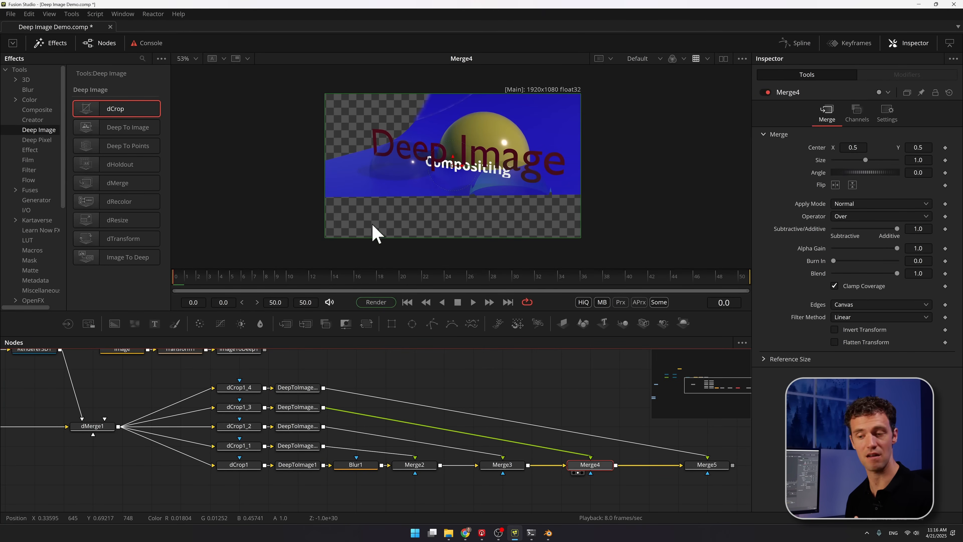
Insert linked instances of Blur1 after Merge2, Merge3 and Merge4, spacing out Merge4 to make room
{"action": "left_click", "coordinate": [367, 466]}
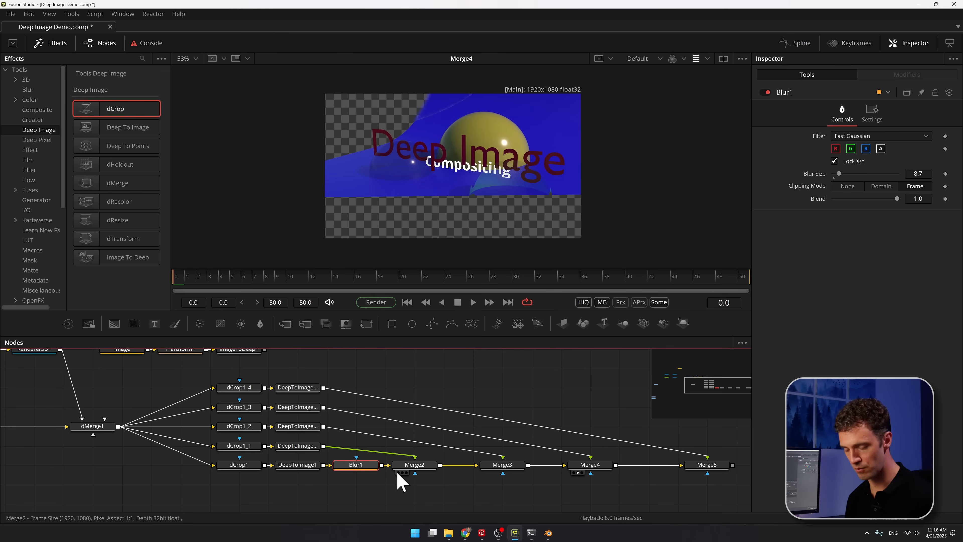
{"action": "left_click", "coordinate": [421, 467]}
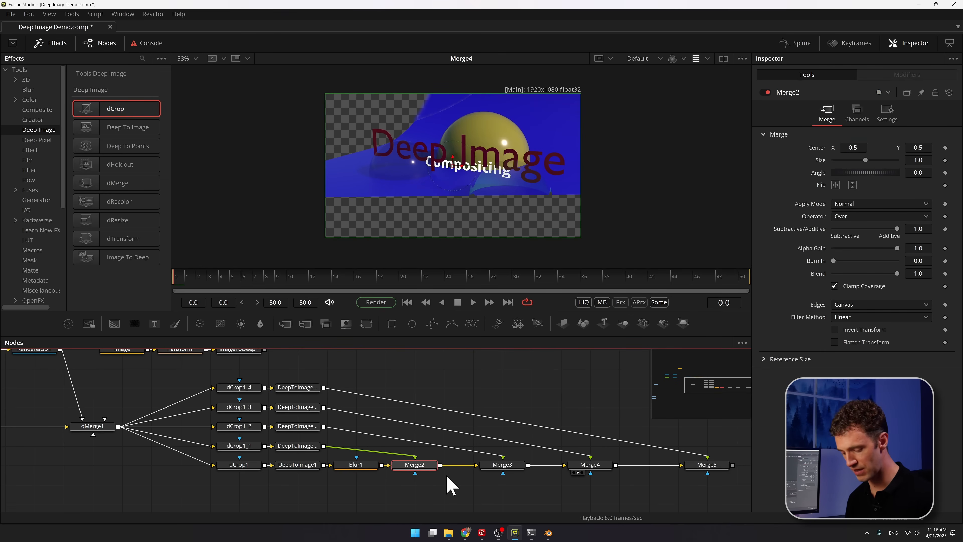
{"action": "key", "text": "ctrl+shift+v"}
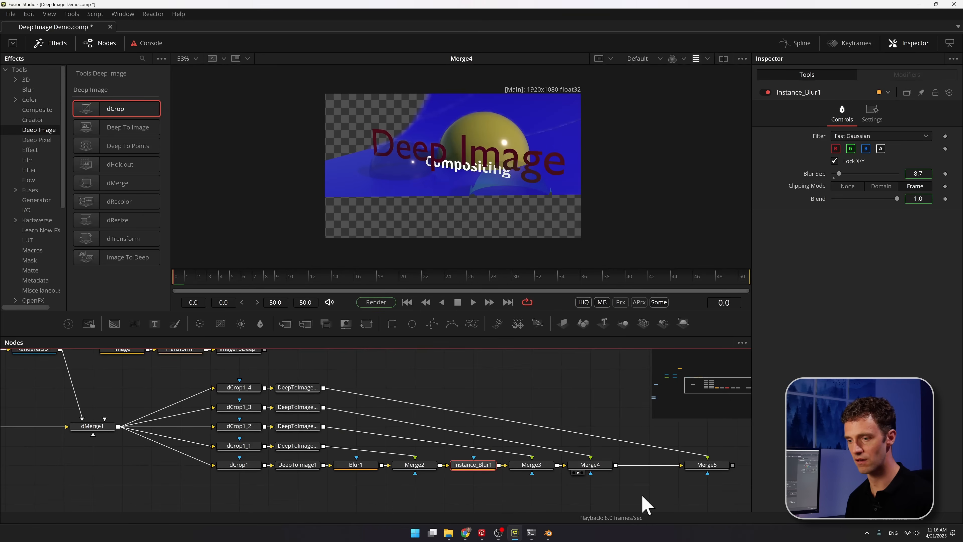
{"action": "left_click_drag", "start_coordinate": [595, 472], "coordinate": [650, 471]}
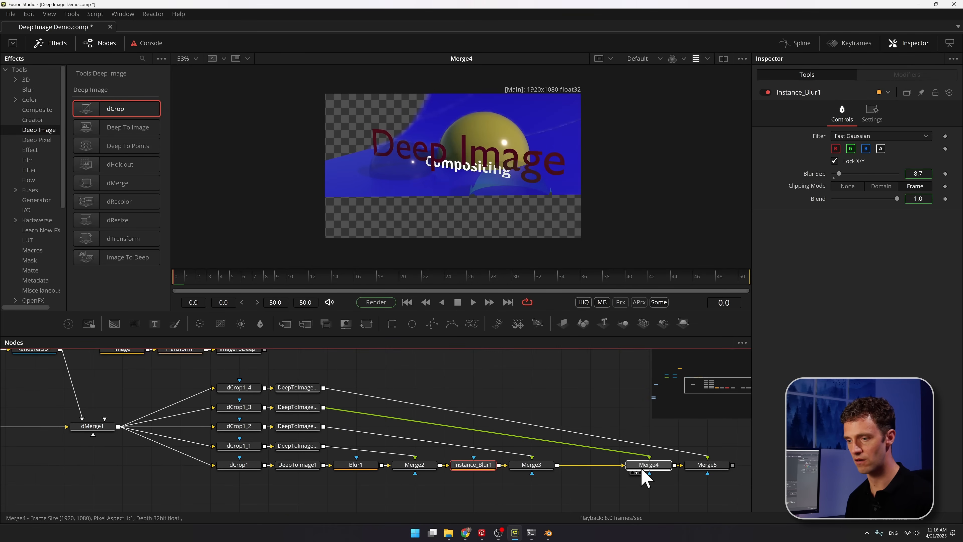
{"action": "left_click", "coordinate": [531, 468]}
{"action": "key", "text": "ctrl+shift+v"}
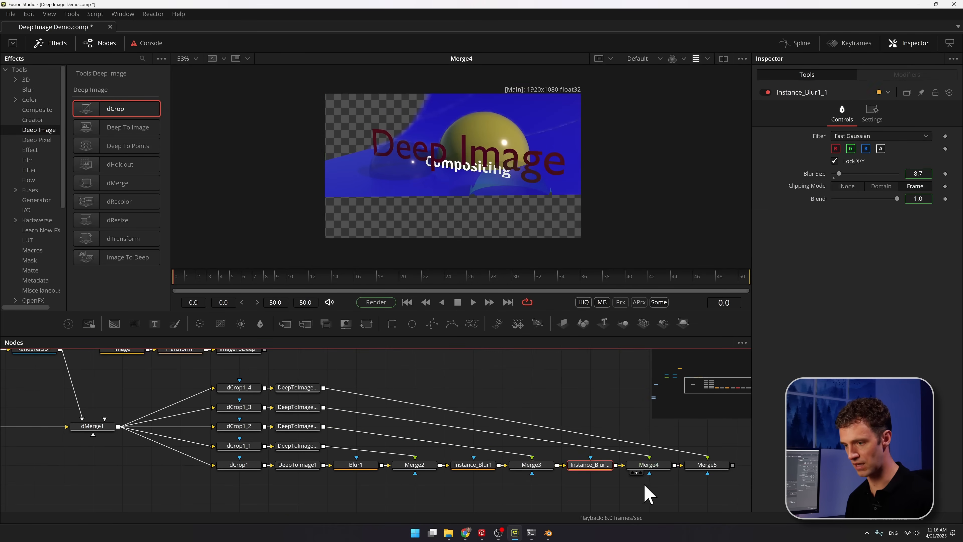
{"action": "left_click_drag", "start_coordinate": [709, 479], "coordinate": [571, 478]}
{"action": "left_click", "coordinate": [661, 474]}
{"action": "key", "text": "ctrl+shift+v"}
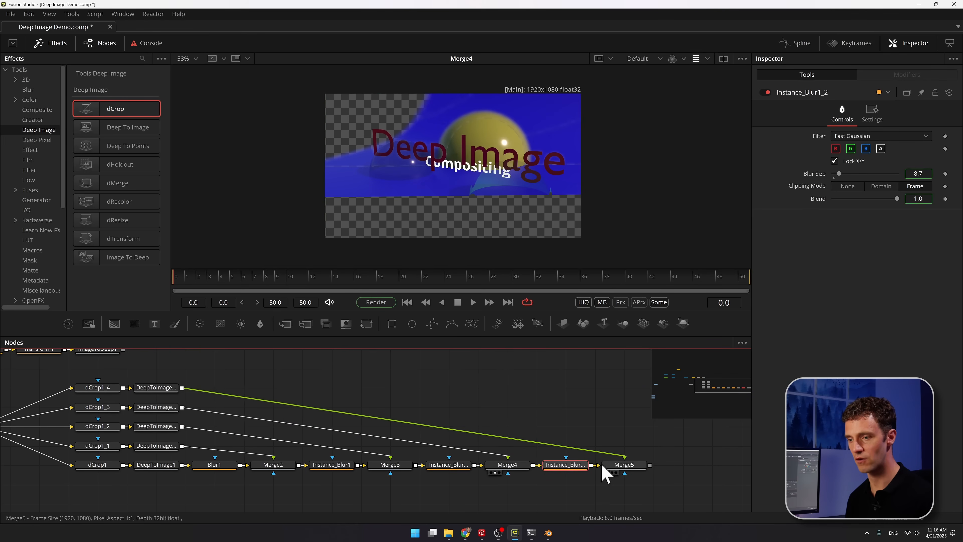
Display Merge5 and set the Blur Size of the Blur instance before it to 0, then raise it to about 24.5
{"action": "left_click", "coordinate": [643, 468]}
{"action": "key", "text": "1"}
{"action": "left_click", "coordinate": [577, 470]}
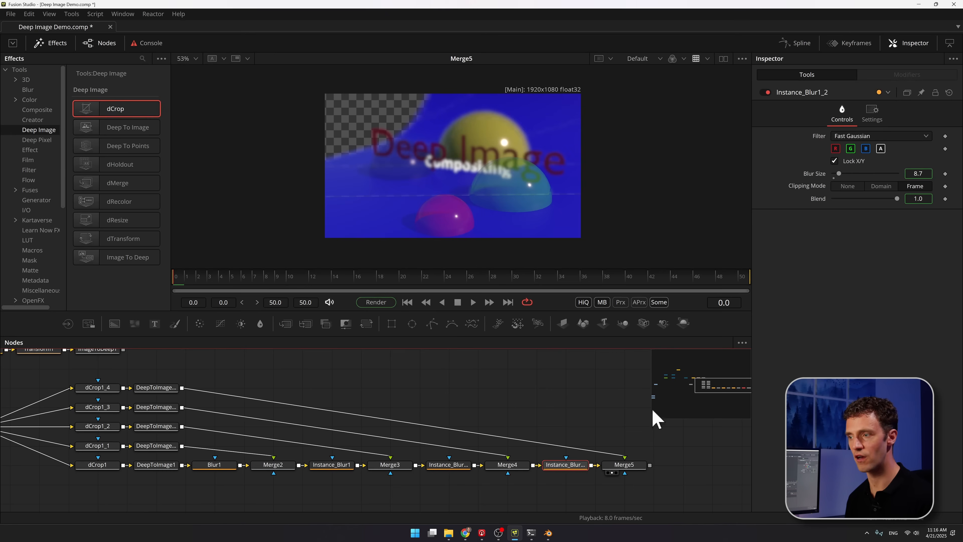
{"action": "double_click", "coordinate": [918, 173]}
{"action": "type", "text": "0"}
{"action": "key", "text": "Return"}
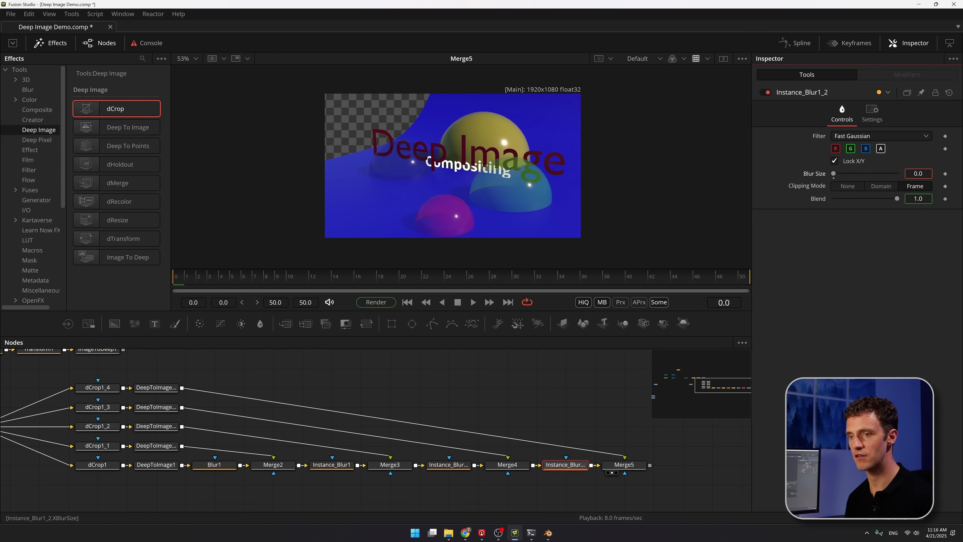
{"action": "mouse_move", "coordinate": [834, 173]}
{"action": "left_mouse_down"}
{"action": "mouse_move", "coordinate": [865, 173]}
{"action": "mouse_move", "coordinate": [837, 173]}
{"action": "mouse_move", "coordinate": [849, 174]}
{"action": "left_mouse_up"}
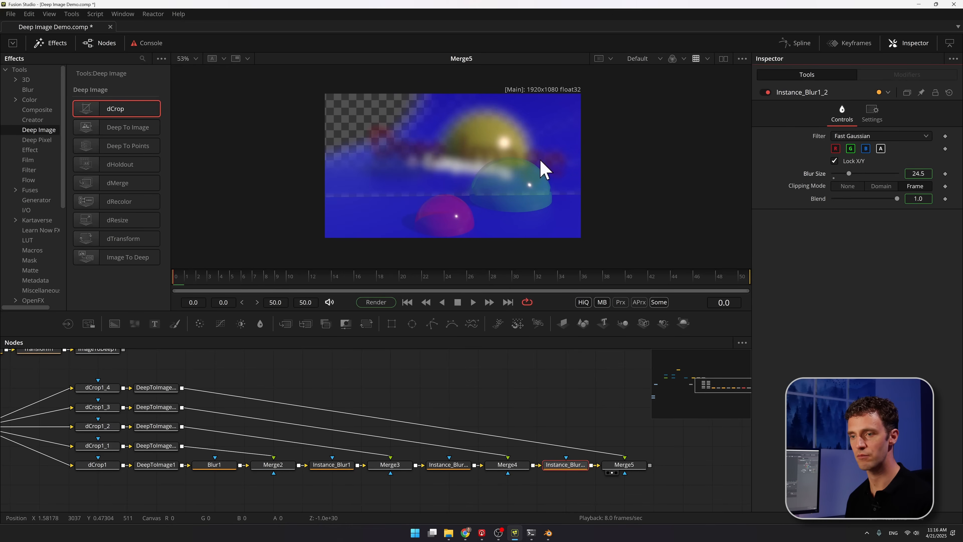
Examine the slice seams in Merge5 and exclude the alpha channel from the blur
{"action": "scroll", "coordinate": [543, 171], "scroll_direction": "up", "scroll_amount": 2}
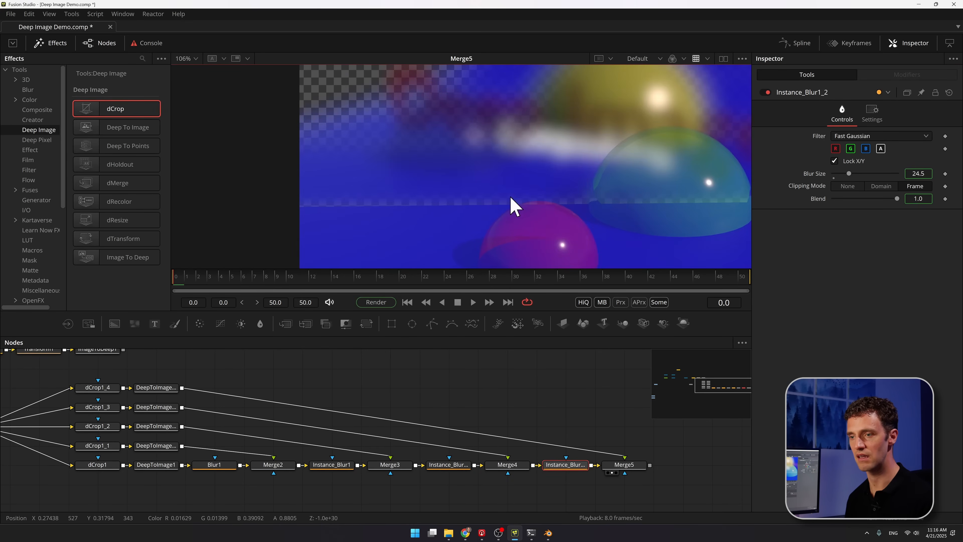
{"action": "scroll", "coordinate": [513, 207], "scroll_direction": "down", "scroll_amount": 1}
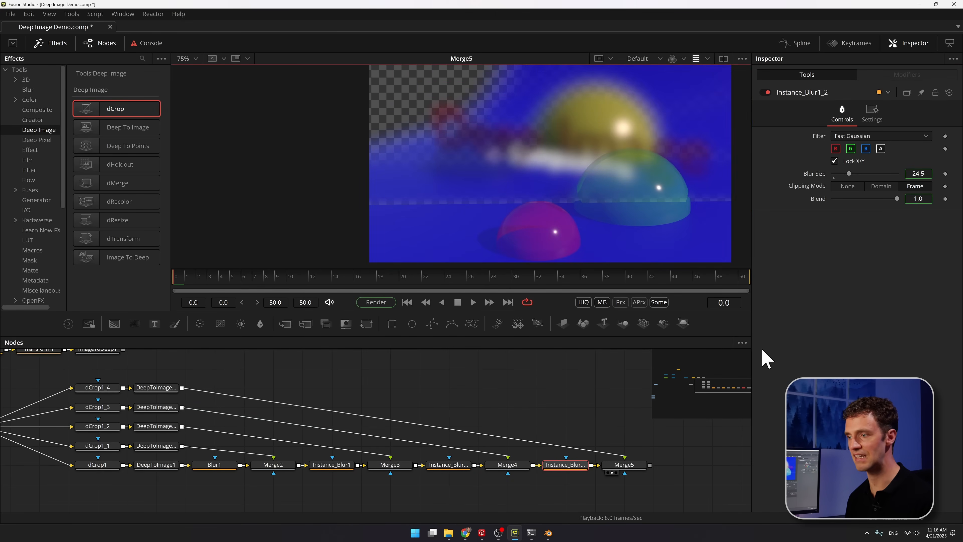
{"action": "left_click", "coordinate": [881, 148]}
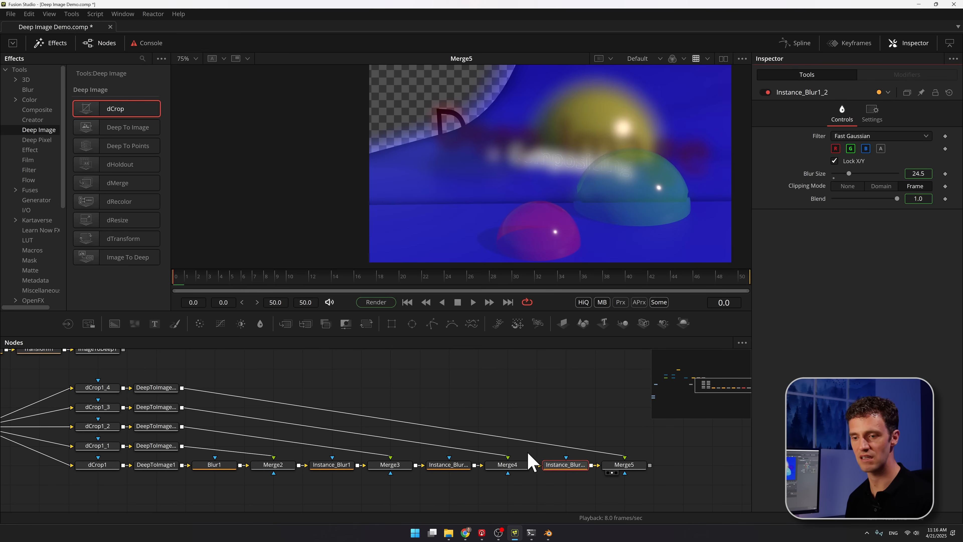
Display Blur1 and examine the blurred edges of the back slice up close
{"action": "left_click", "coordinate": [227, 470]}
{"action": "key", "text": "1"}
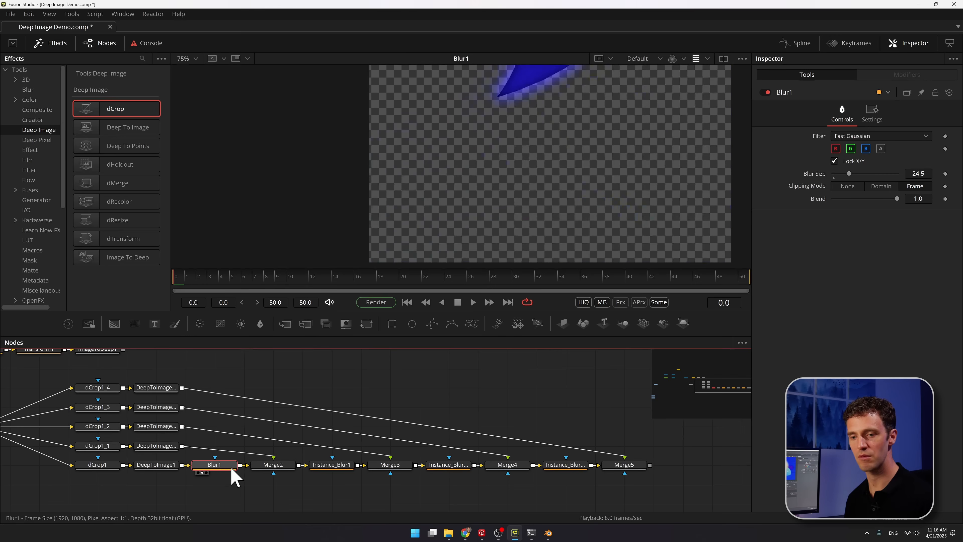
{"action": "scroll", "coordinate": [499, 182], "scroll_direction": "up", "scroll_amount": 3}
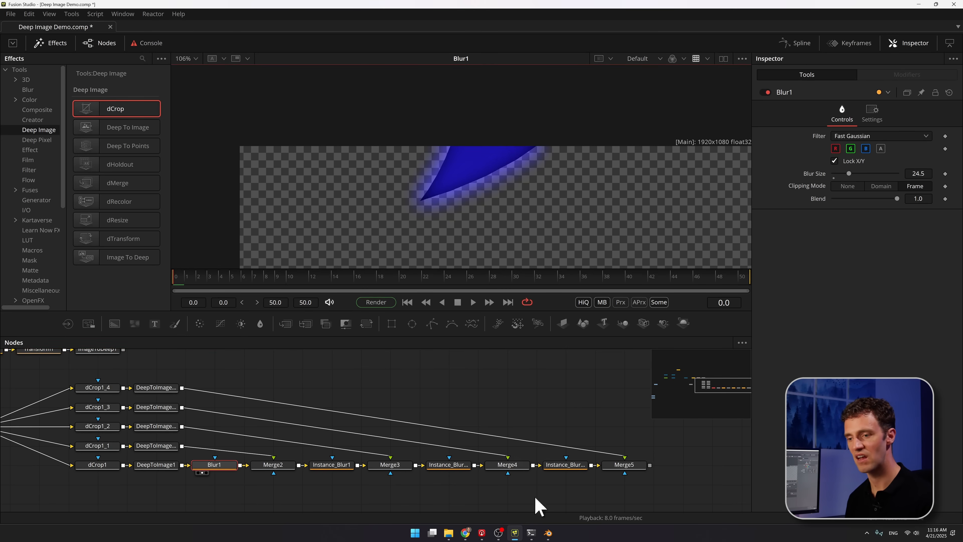
Shift the whole chain from Blur1 to Merge5 away from DeepToImage1 to leave room for another node
{"action": "left_click_drag", "start_coordinate": [700, 501], "coordinate": [286, 470]}
{"action": "left_click_drag", "start_coordinate": [229, 277], "coordinate": [178, 298]}
{"action": "scroll", "coordinate": [505, 200], "scroll_direction": "down", "scroll_amount": 3}
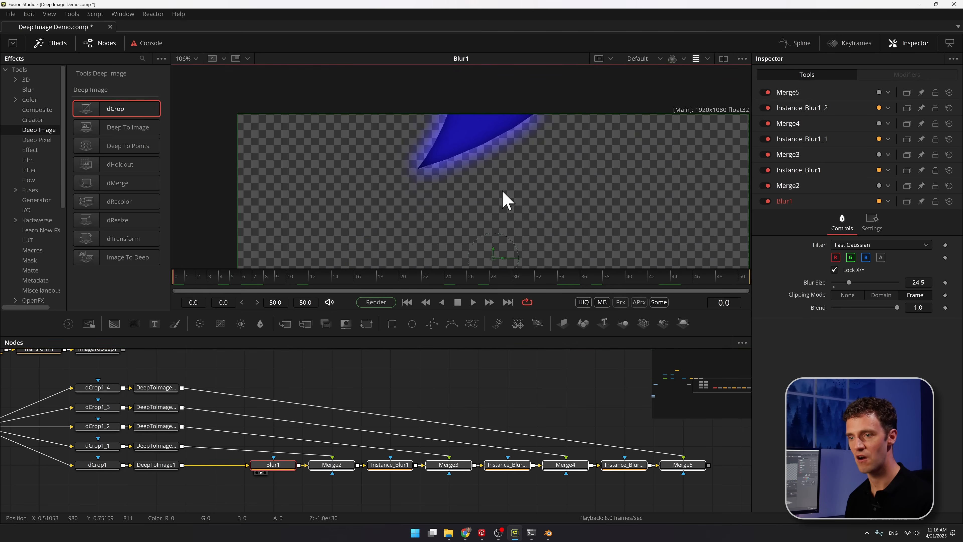
{"action": "left_click_drag", "start_coordinate": [497, 177], "coordinate": [491, 161]}
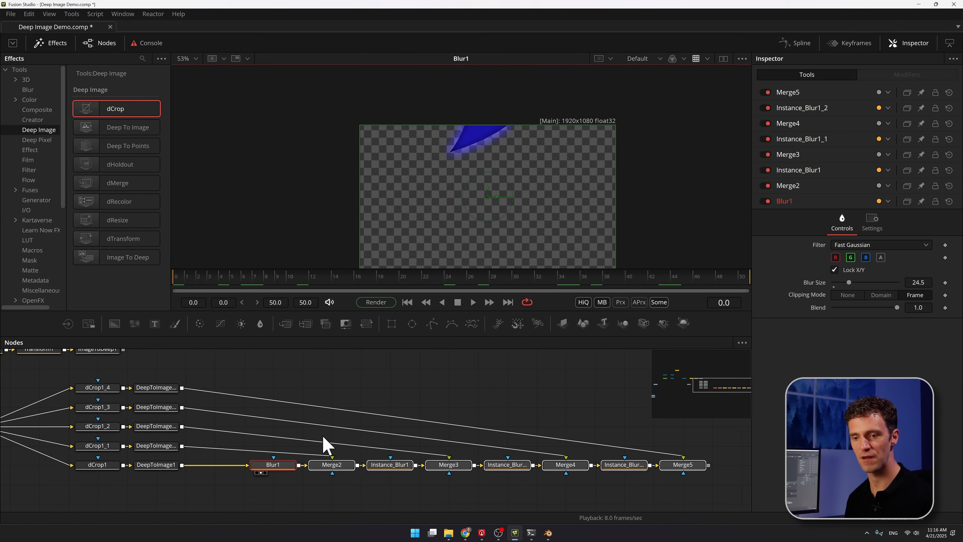
{"action": "scroll", "coordinate": [358, 489], "scroll_direction": "left", "scroll_amount": 3}
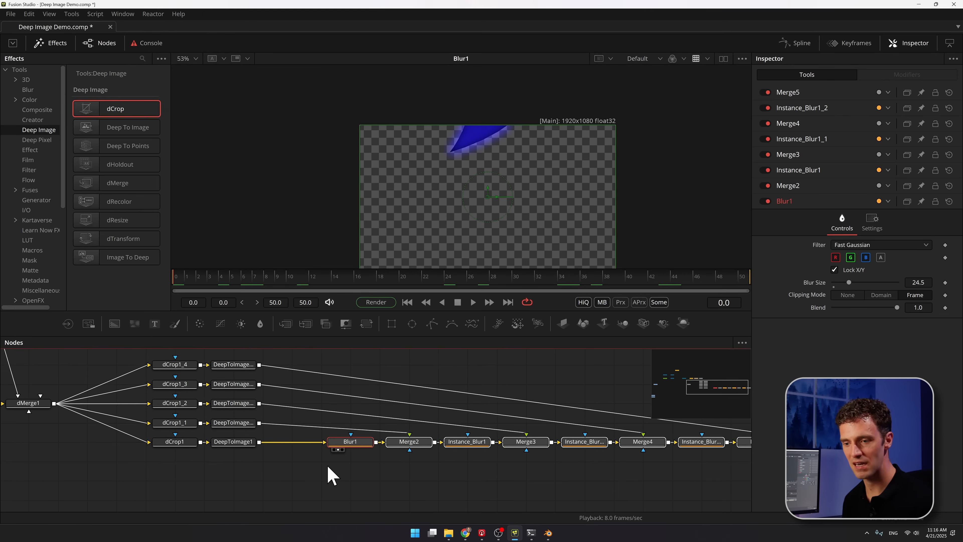
Insert a Clean Plate node between DeepToImage1 and Blur1
{"action": "left_click", "coordinate": [254, 445]}
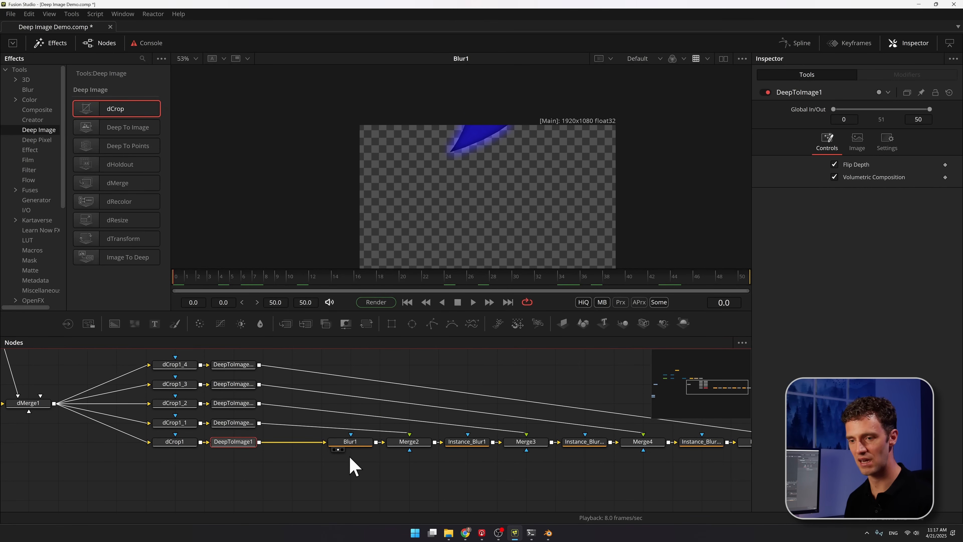
{"action": "key", "text": "shift+space"}
{"action": "type", "text": "urender"}
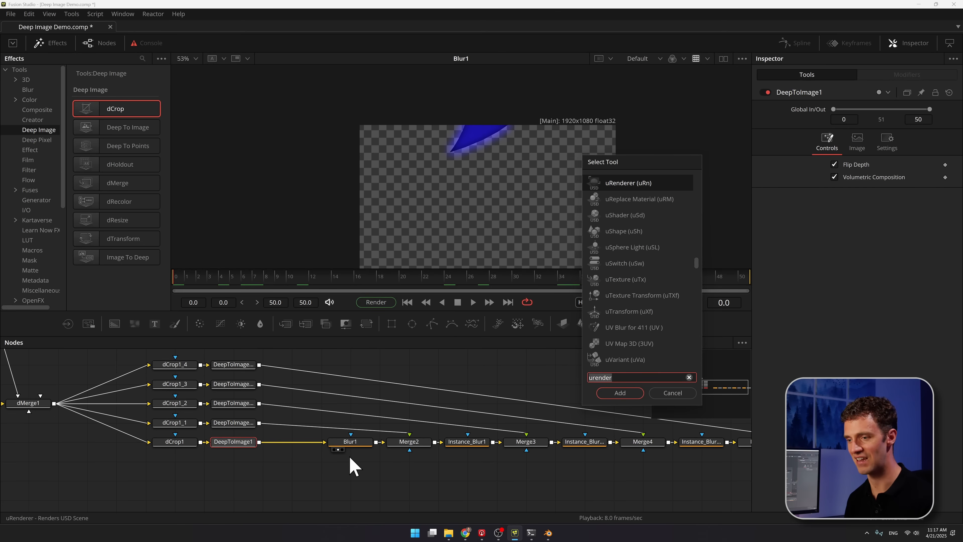
{"action": "key", "text": "BackSpace"}
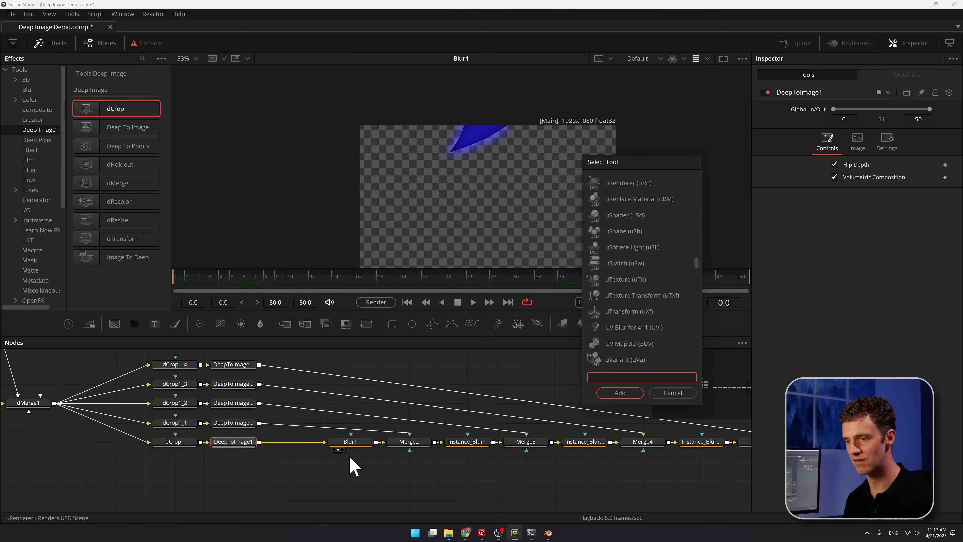
{"action": "type", "text": "clean"}
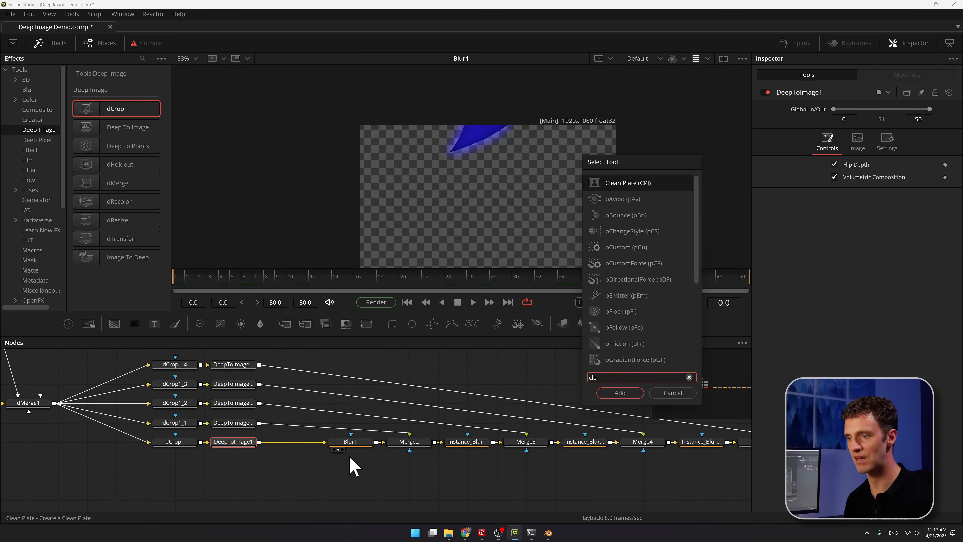
{"action": "key", "text": "Return"}
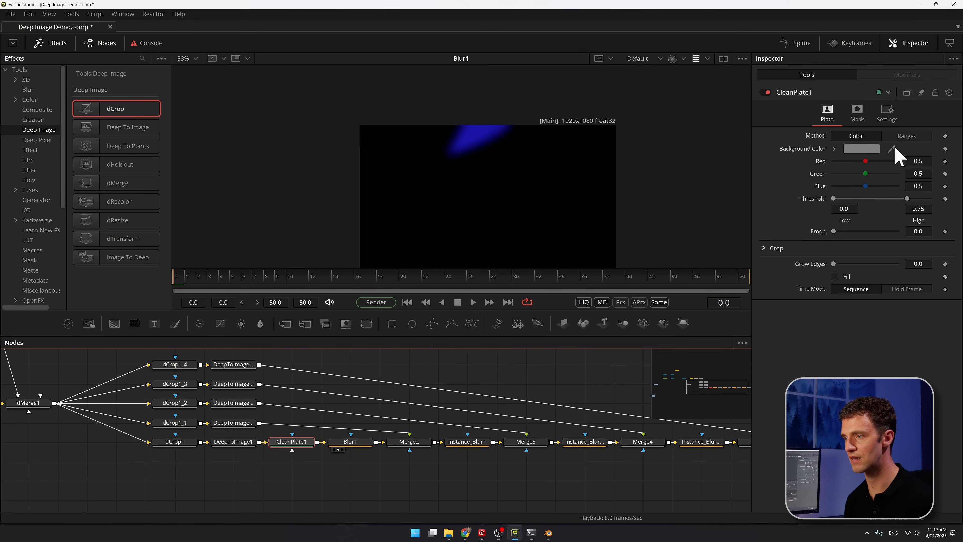
Sample the slice's blue as the clean plate's background color, with Threshold High at 1.0 and Grow Edges at about 0.074
{"action": "left_click_drag", "start_coordinate": [893, 148], "coordinate": [471, 148]}
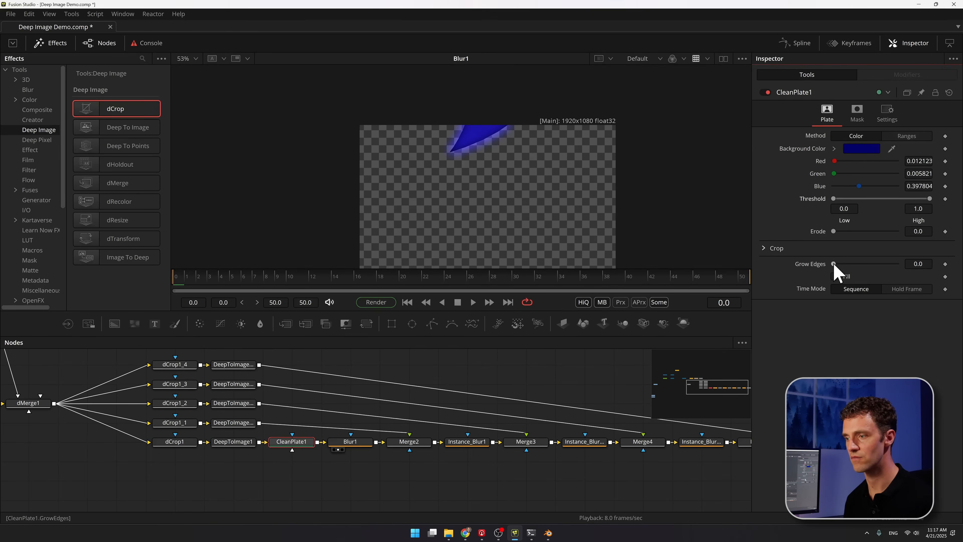
{"action": "left_click_drag", "start_coordinate": [834, 264], "coordinate": [858, 266]}
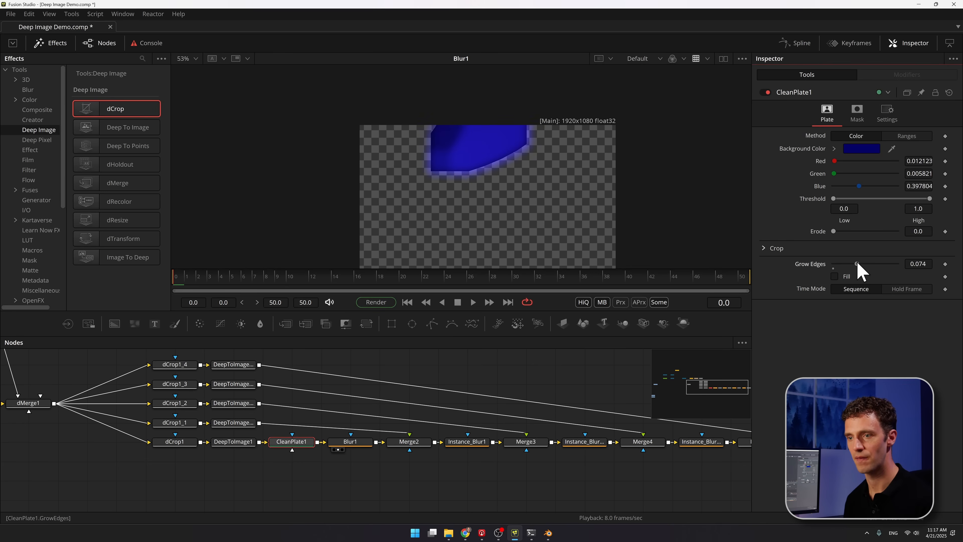
Display Merge2 and reduce the Grow Edges value of CleanPlate1 to about 0.0315
{"action": "left_click", "coordinate": [404, 442]}
{"action": "key", "text": "1"}
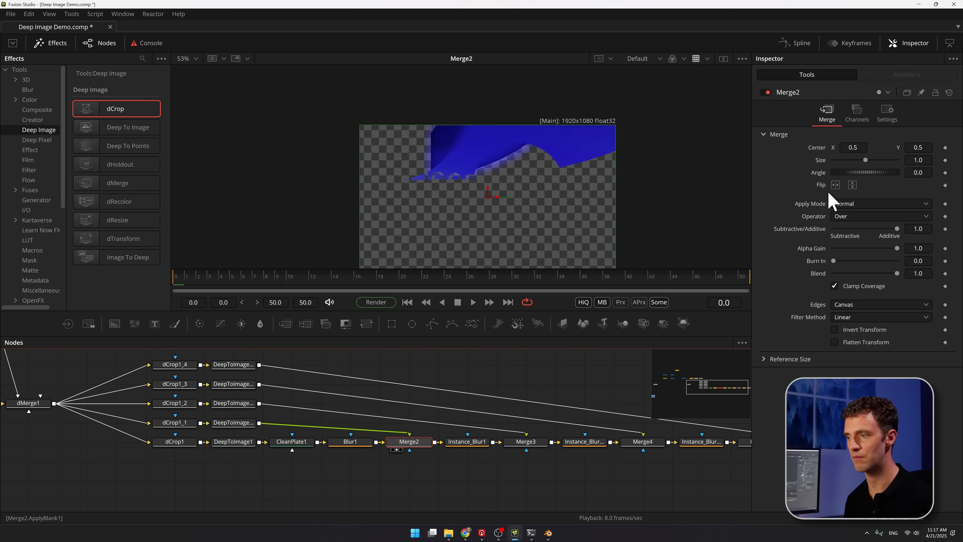
{"action": "left_click", "coordinate": [293, 444]}
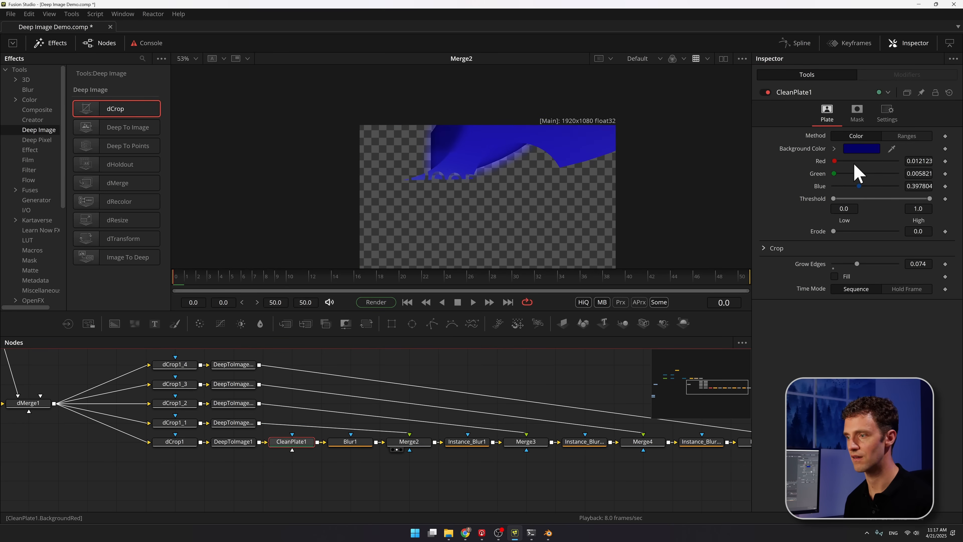
{"action": "mouse_move", "coordinate": [854, 266]}
{"action": "left_mouse_down"}
{"action": "mouse_move", "coordinate": [832, 265]}
{"action": "mouse_move", "coordinate": [841, 264]}
{"action": "left_mouse_up"}
{"action": "mouse_move", "coordinate": [842, 265]}
{"action": "left_mouse_down"}
{"action": "mouse_move", "coordinate": [828, 265]}
{"action": "mouse_move", "coordinate": [840, 266]}
{"action": "left_mouse_up"}
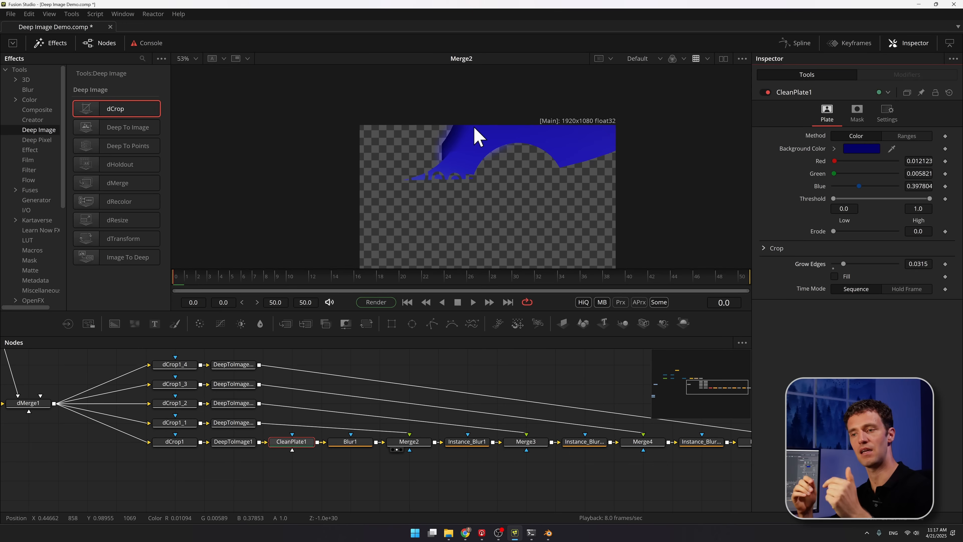
Enable Fill on CleanPlate1 and display the final Merge5 composite
{"action": "left_click", "coordinate": [834, 276]}
{"action": "left_click_drag", "start_coordinate": [676, 432], "coordinate": [472, 465]}
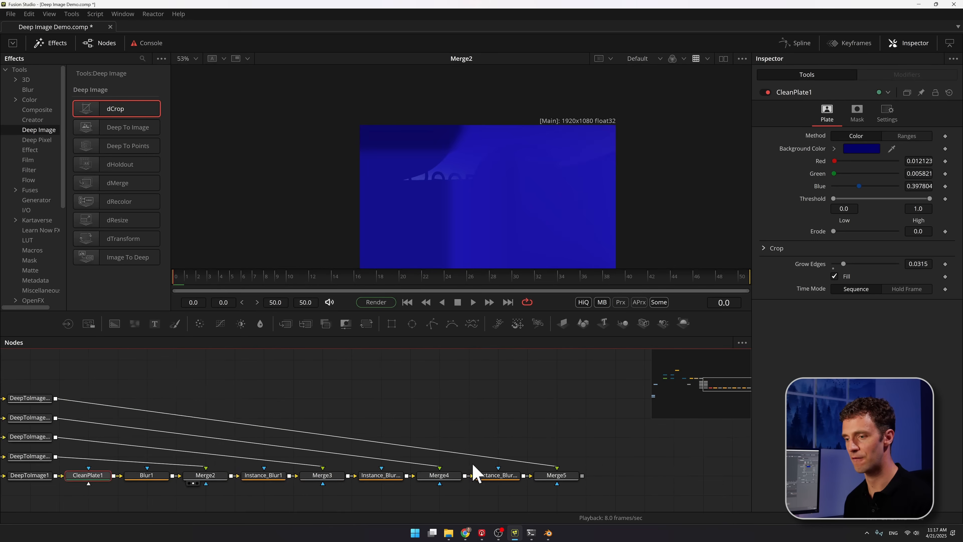
{"action": "left_click", "coordinate": [559, 474]}
{"action": "key", "text": "2"}
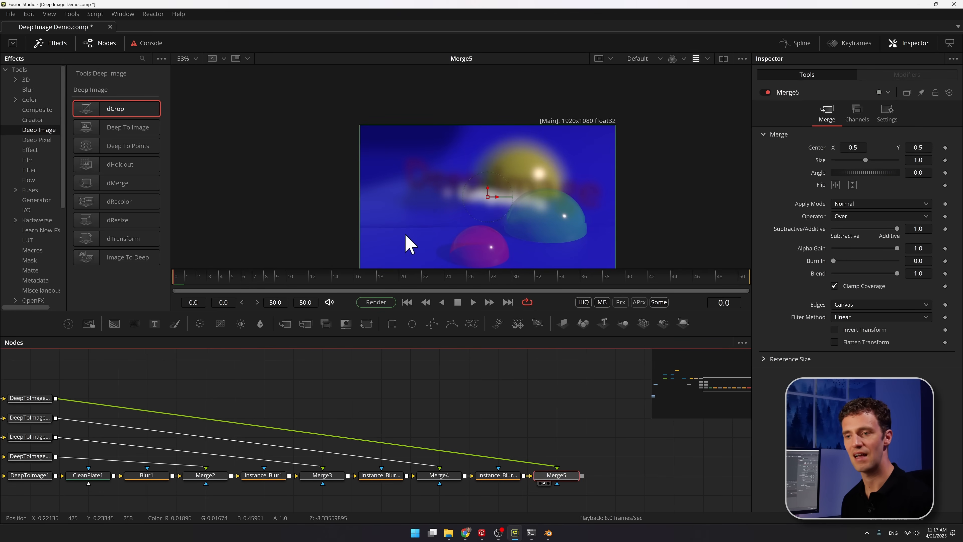
{"action": "left_click_drag", "start_coordinate": [241, 375], "coordinate": [273, 356]}
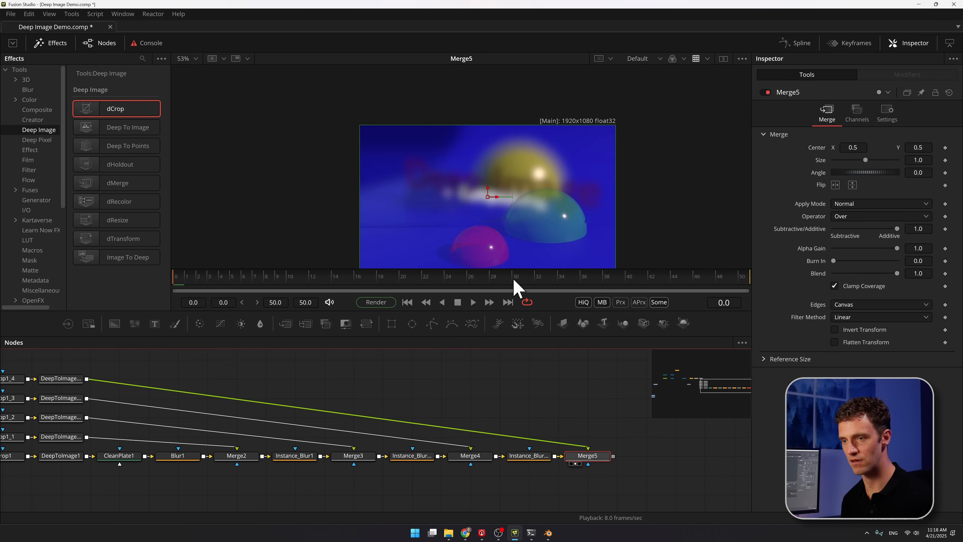
{"action": "left_click_drag", "start_coordinate": [531, 229], "coordinate": [549, 199]}
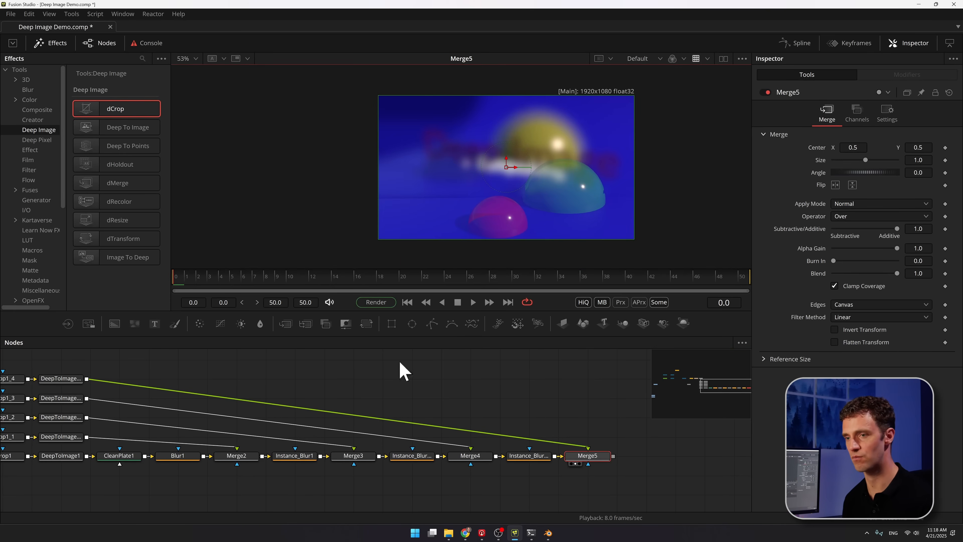
Look over the last Blur instance and Merge5, and check the Deep Pixel tool category before returning to Deep Image
{"action": "left_click", "coordinate": [530, 458]}
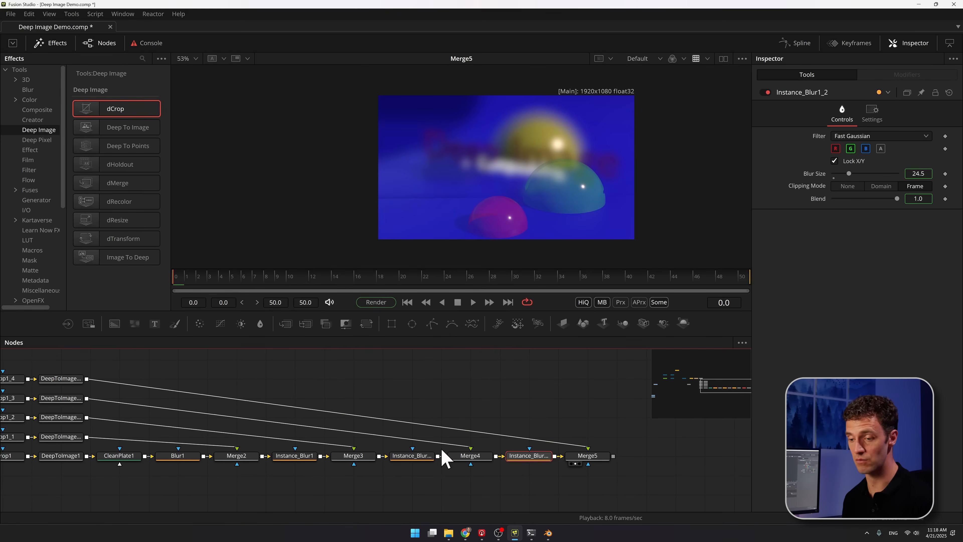
{"action": "left_click", "coordinate": [587, 457]}
{"action": "scroll", "coordinate": [607, 399], "scroll_direction": "left", "scroll_amount": 3}
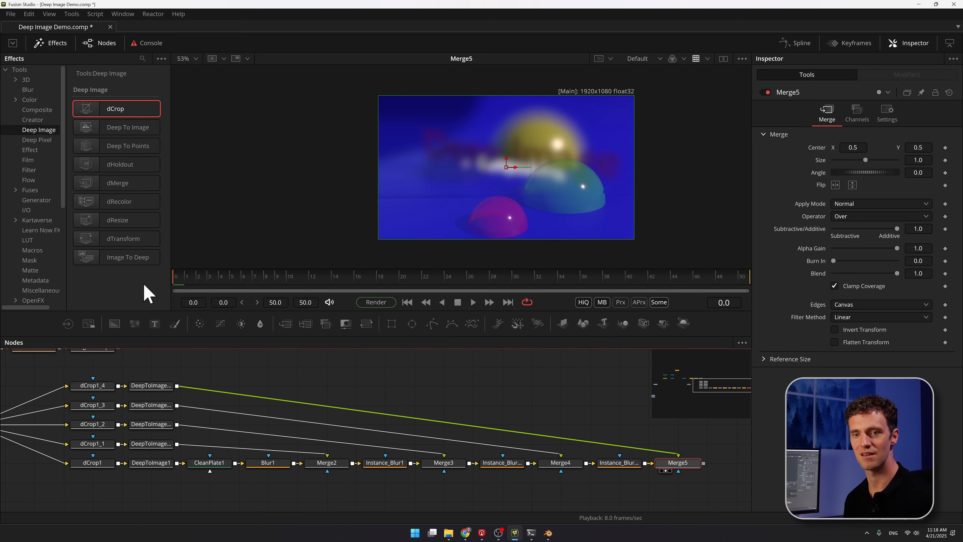
{"action": "left_click", "coordinate": [31, 140]}
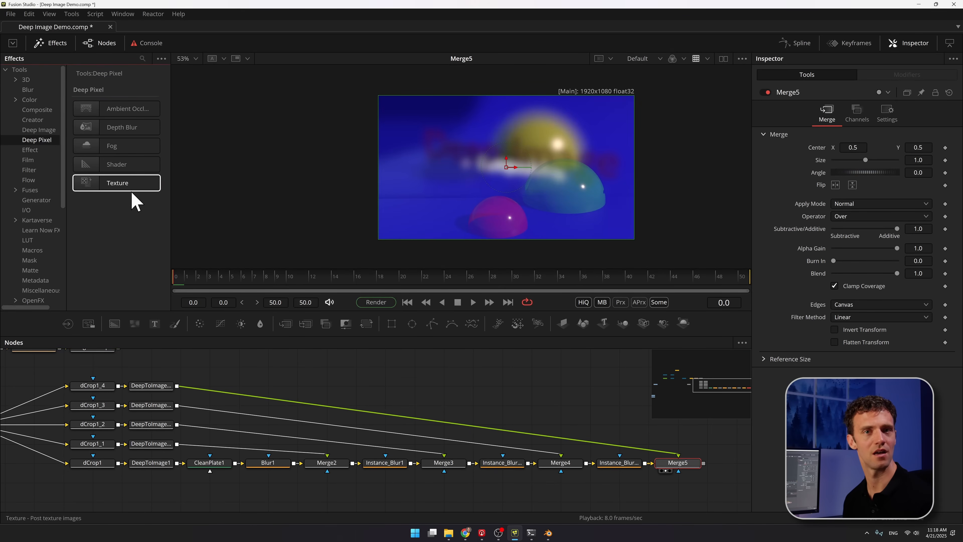
{"action": "left_click", "coordinate": [47, 131]}
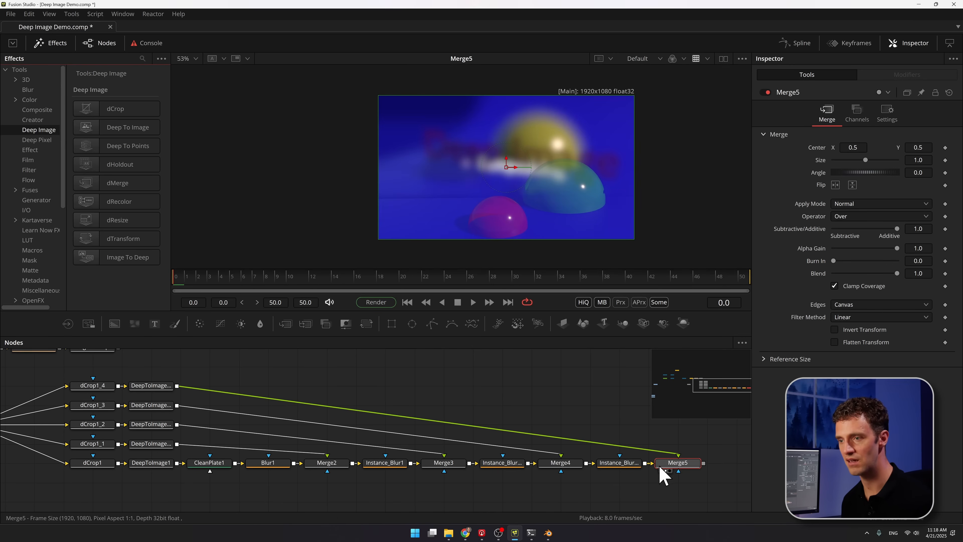
Reduce the Blur Size of Instance_Blur1_2 to 9.3 and inspect the edges of the spheres and text in Merge5
{"action": "left_click", "coordinate": [672, 468]}
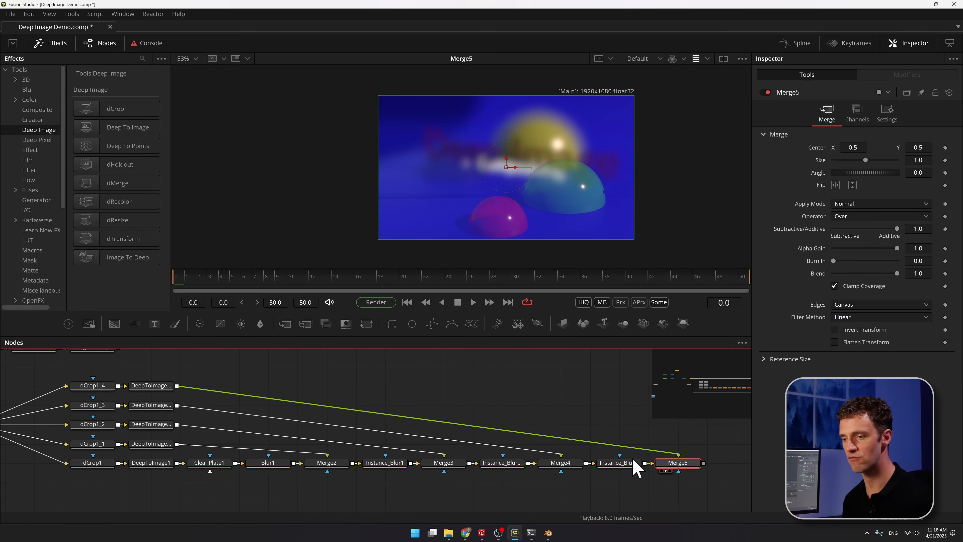
{"action": "left_click", "coordinate": [630, 466]}
{"action": "left_click_drag", "start_coordinate": [922, 174], "coordinate": [908, 174]}
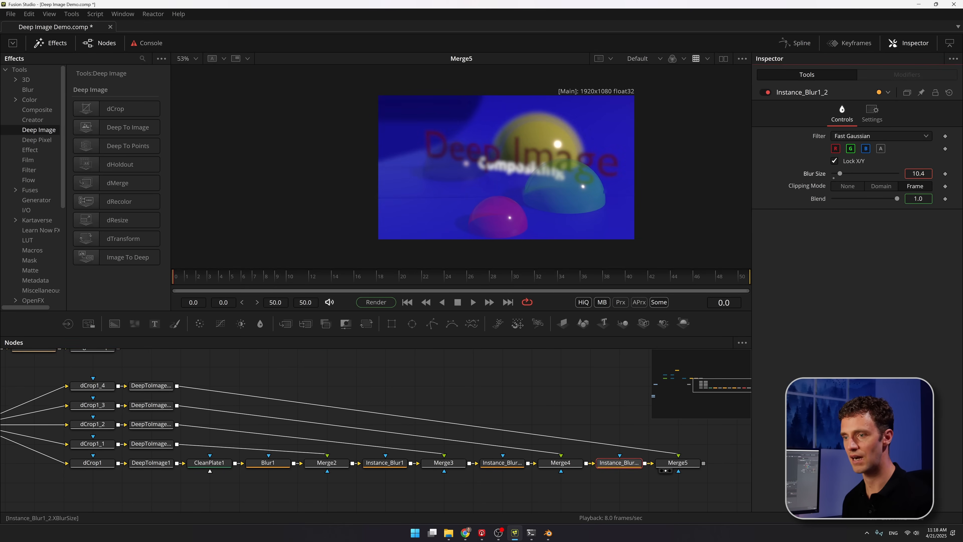
{"action": "scroll", "coordinate": [577, 177], "scroll_direction": "up", "scroll_amount": 6}
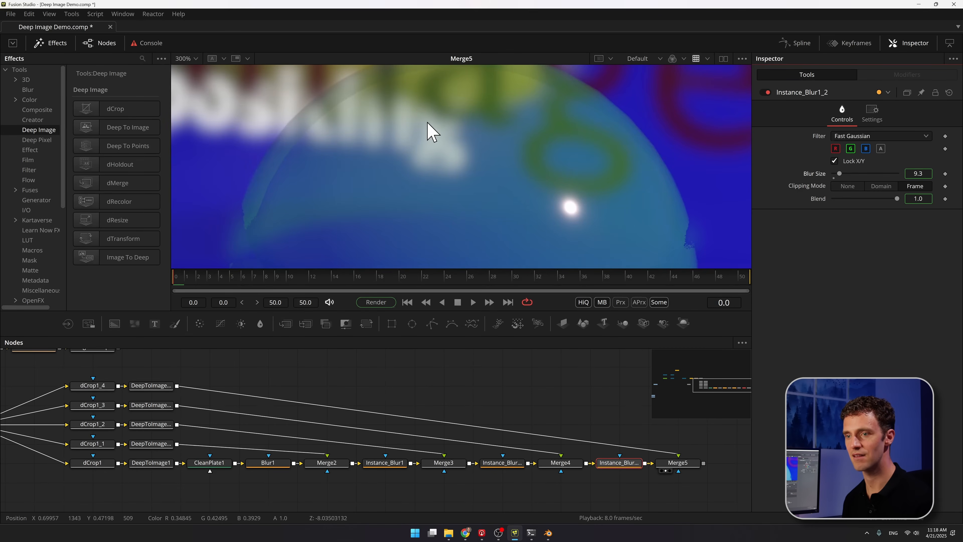
{"action": "scroll", "coordinate": [428, 125], "scroll_direction": "down", "scroll_amount": 4}
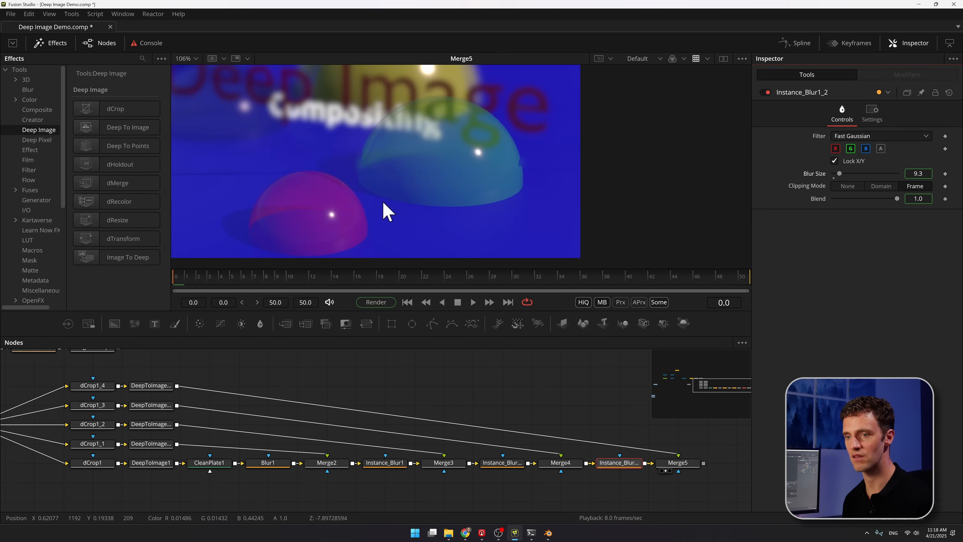
{"action": "left_click_drag", "start_coordinate": [482, 174], "coordinate": [626, 222]}
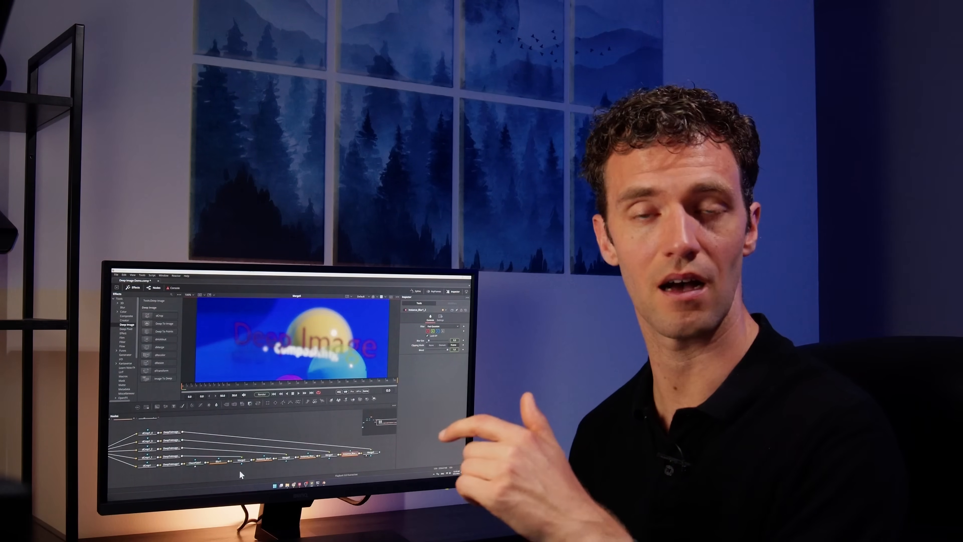
Go to the two Coffee04v2 loaders and display the background layer of Loader5
{"action": "left_click_drag", "start_coordinate": [239, 470], "coordinate": [254, 421]}
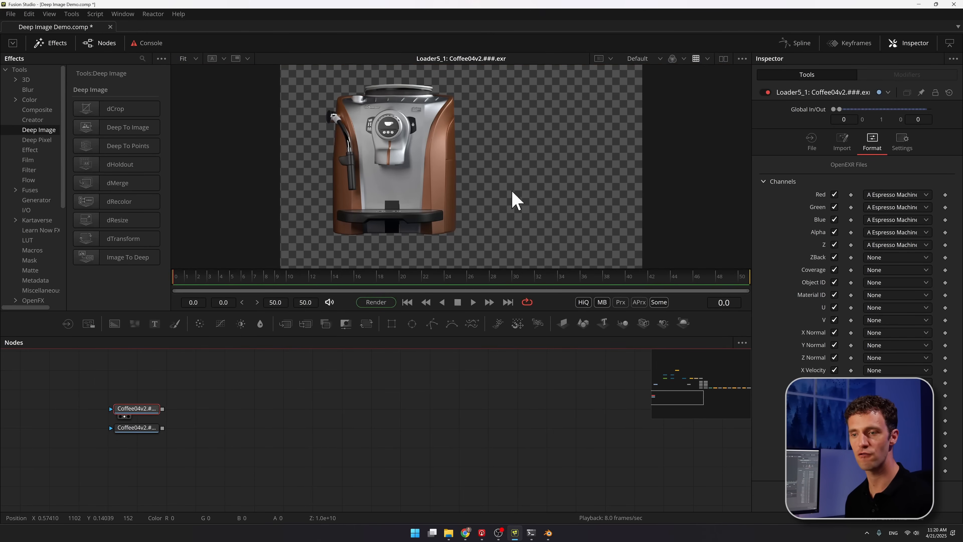
{"action": "key", "text": "1"}
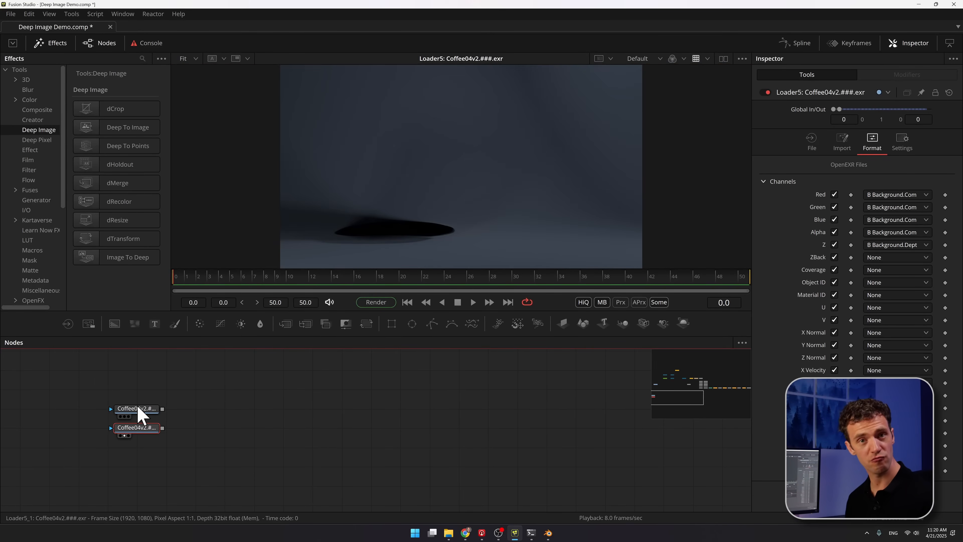
{"action": "mouse_move", "coordinate": [138, 409]}
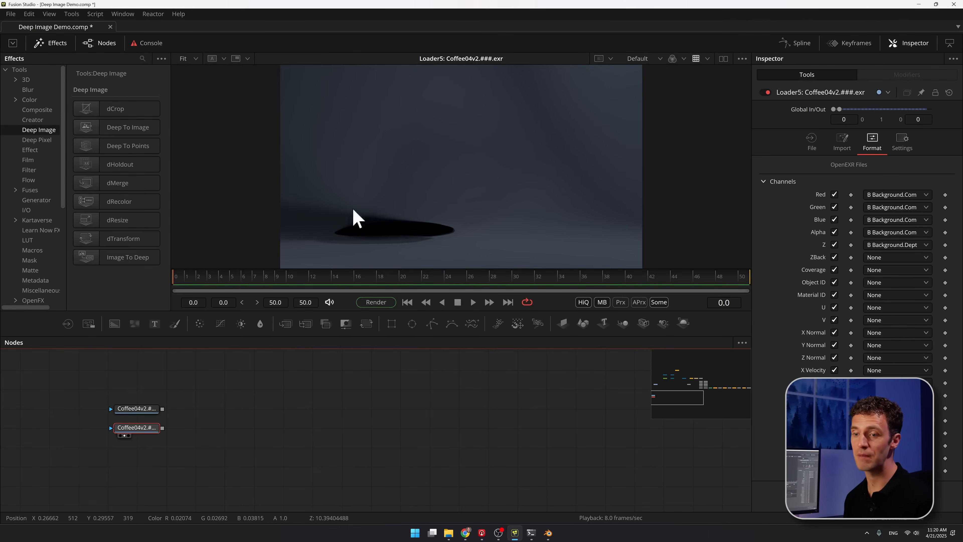
Display the espresso machine layer of Loader5_1 and examine its base and drip tray up close
{"action": "left_click", "coordinate": [137, 409]}
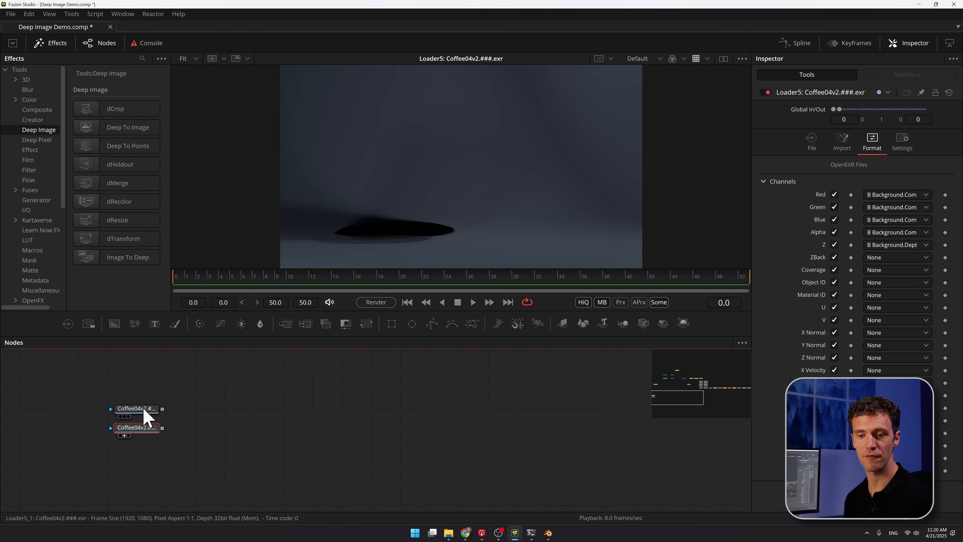
{"action": "key", "text": "1"}
{"action": "scroll", "coordinate": [384, 192], "scroll_direction": "up", "scroll_amount": 3}
{"action": "left_click_drag", "start_coordinate": [384, 190], "coordinate": [430, 66]}
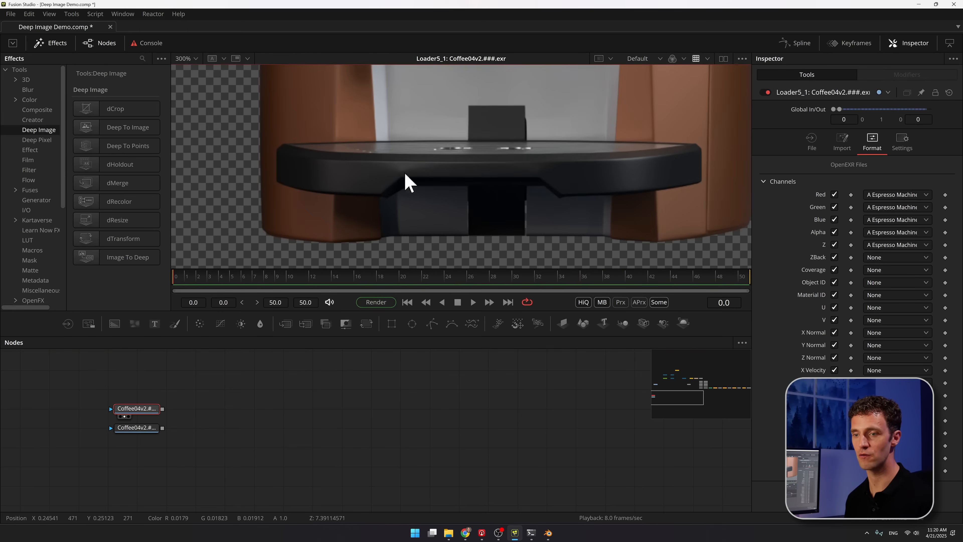
{"action": "scroll", "coordinate": [406, 193], "scroll_direction": "down", "scroll_amount": 2}
{"action": "left_click_drag", "start_coordinate": [418, 163], "coordinate": [385, 173]}
{"action": "scroll", "coordinate": [357, 129], "scroll_direction": "up", "scroll_amount": 3}
{"action": "key", "text": "ctrl+f"}
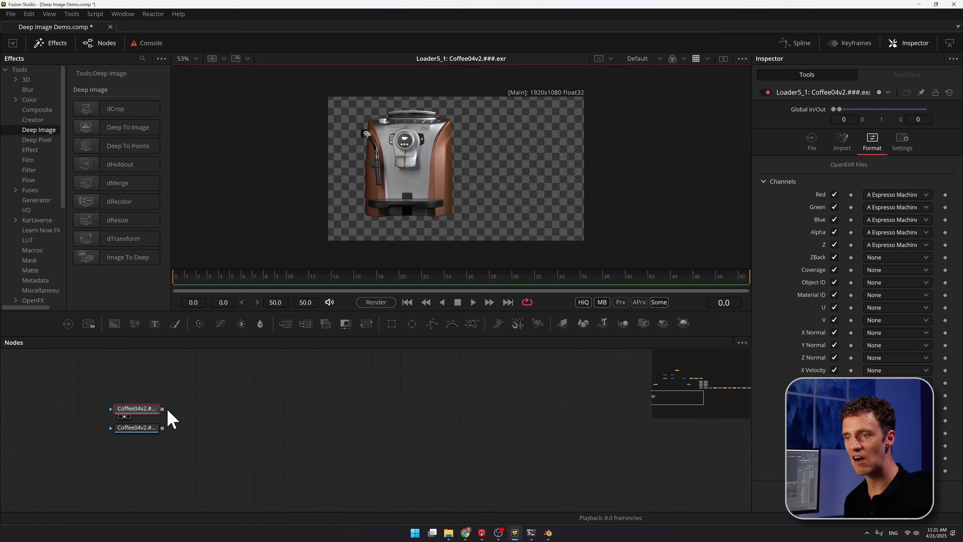
Add an Image To Deep node after each Coffee04v2 loader, for the espresso machine and the background
{"action": "left_click_drag", "start_coordinate": [162, 410], "coordinate": [244, 436]}
{"action": "key", "text": "1"}
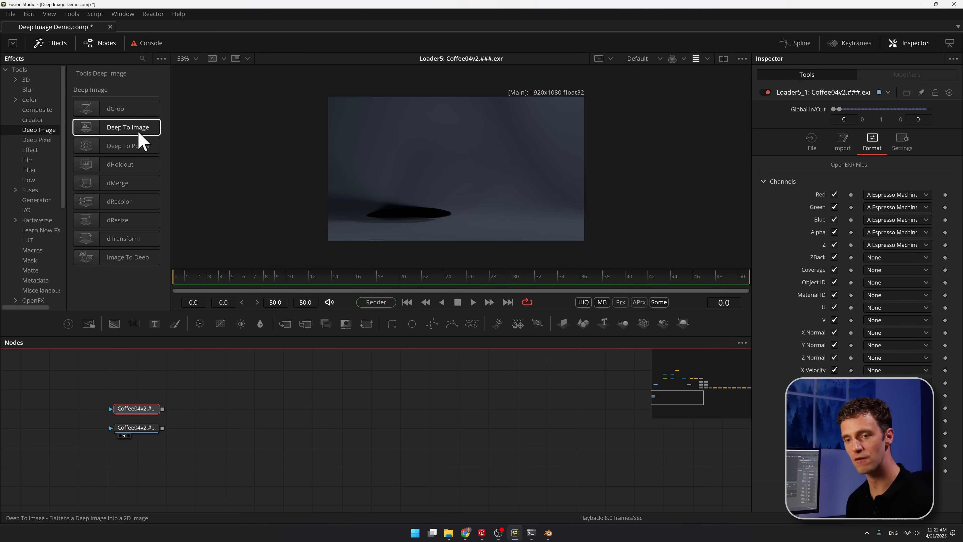
{"action": "left_click", "coordinate": [110, 262]}
{"action": "left_click", "coordinate": [144, 428]}
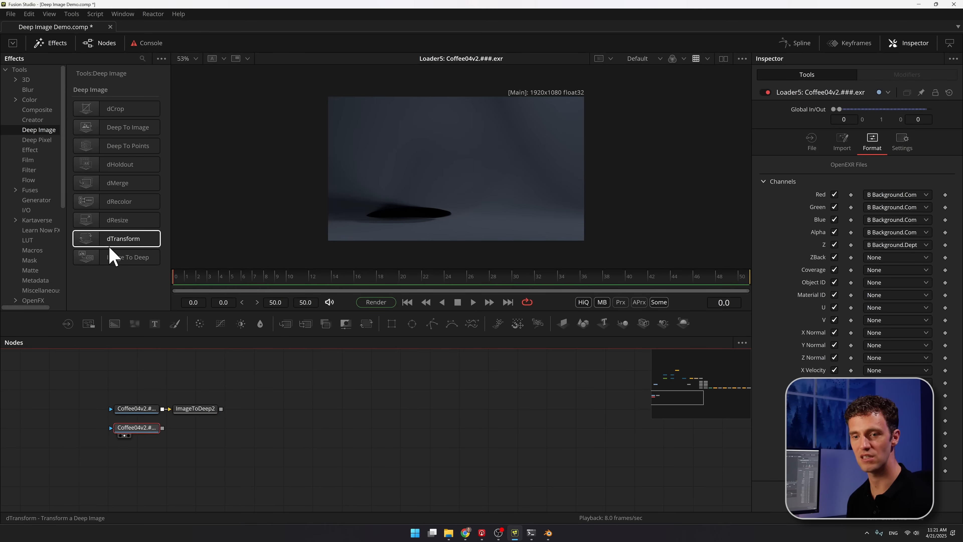
{"action": "left_click", "coordinate": [108, 258]}
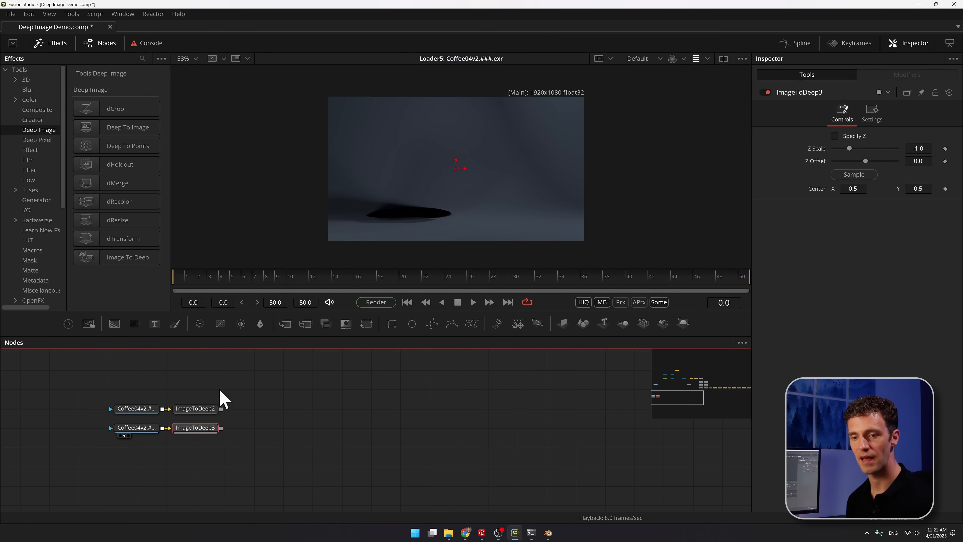
Display ImageToDeep2, combine it with ImageToDeep3 in a dMerge node, and display the merged result
{"action": "left_click", "coordinate": [207, 410]}
{"action": "key", "text": "1"}
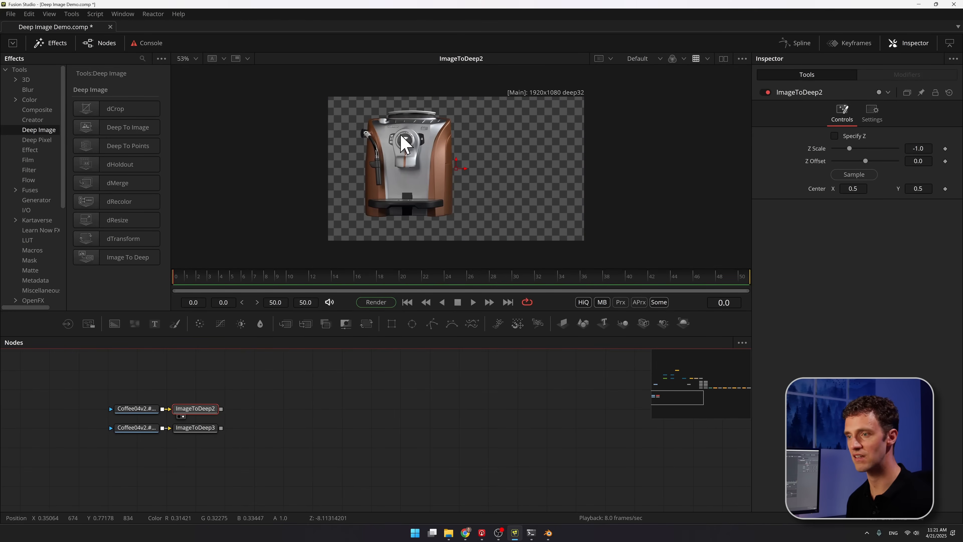
{"action": "left_click_drag", "start_coordinate": [221, 410], "coordinate": [285, 431]}
{"action": "key", "text": "1"}
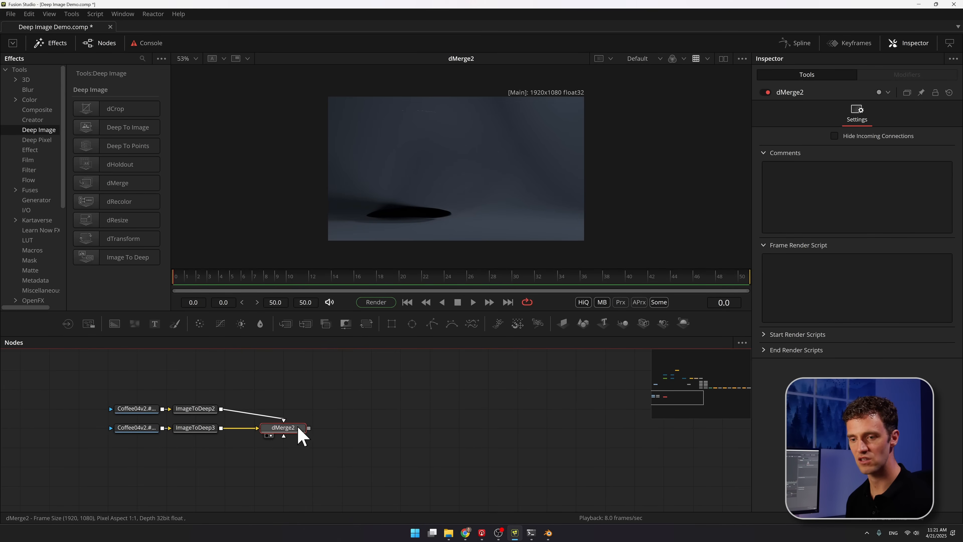
Set the Z Scale of both ImageToDeep2 and ImageToDeep3 to 1.0 and display dMerge2
{"action": "left_click", "coordinate": [195, 410]}
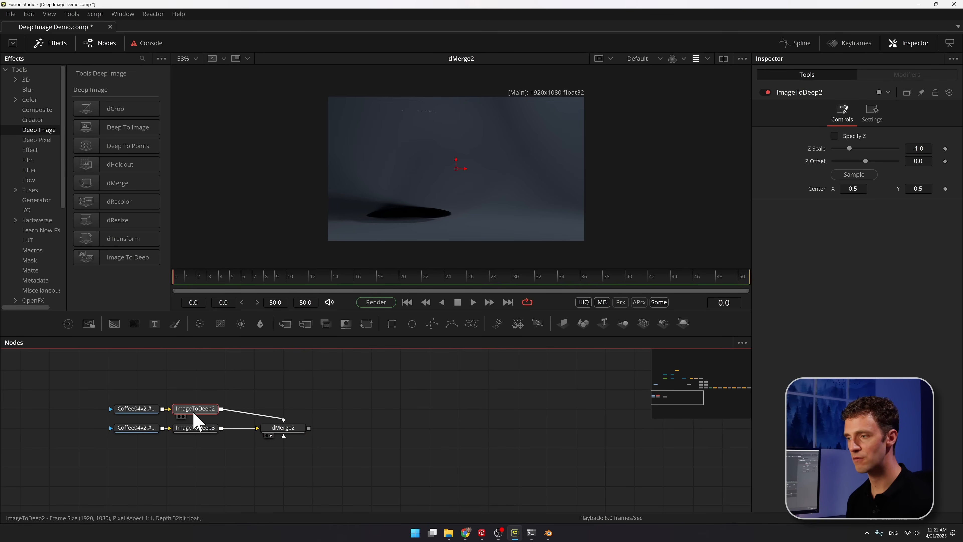
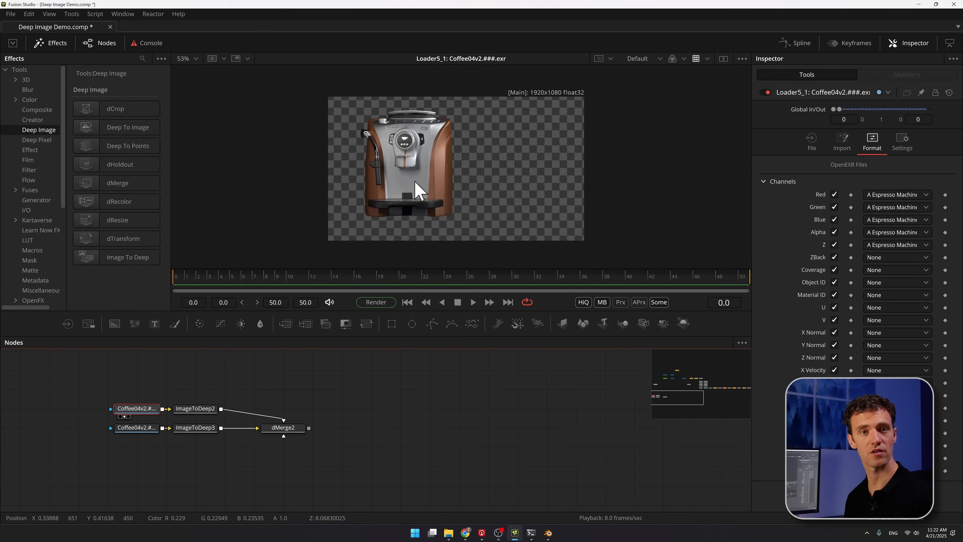
{"action": "left_click", "coordinate": [198, 410]}
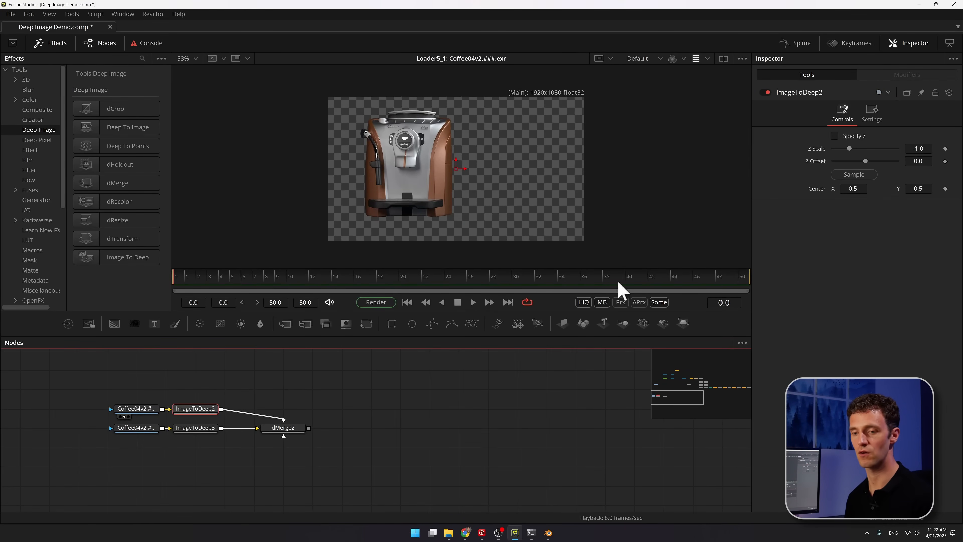
{"action": "left_click", "coordinate": [913, 149]}
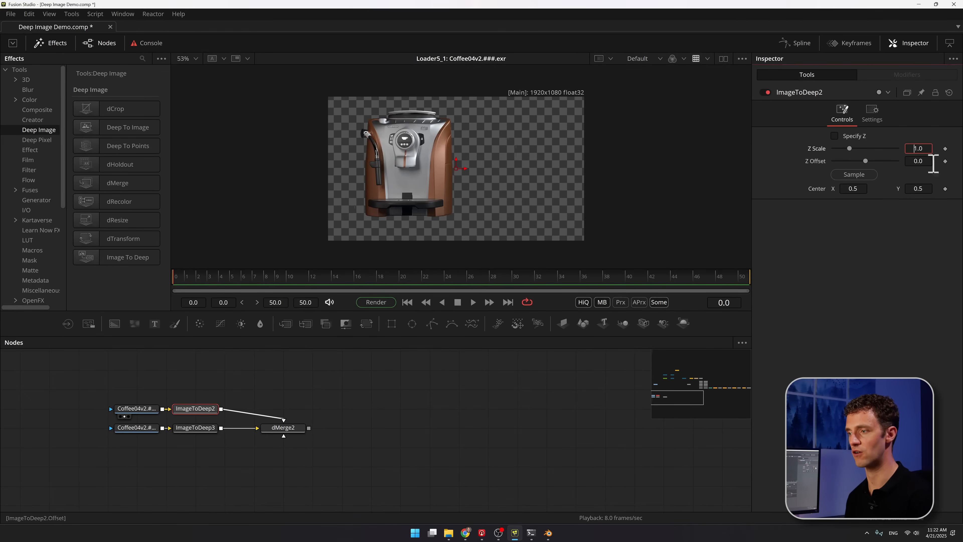
{"action": "left_click", "coordinate": [189, 428]}
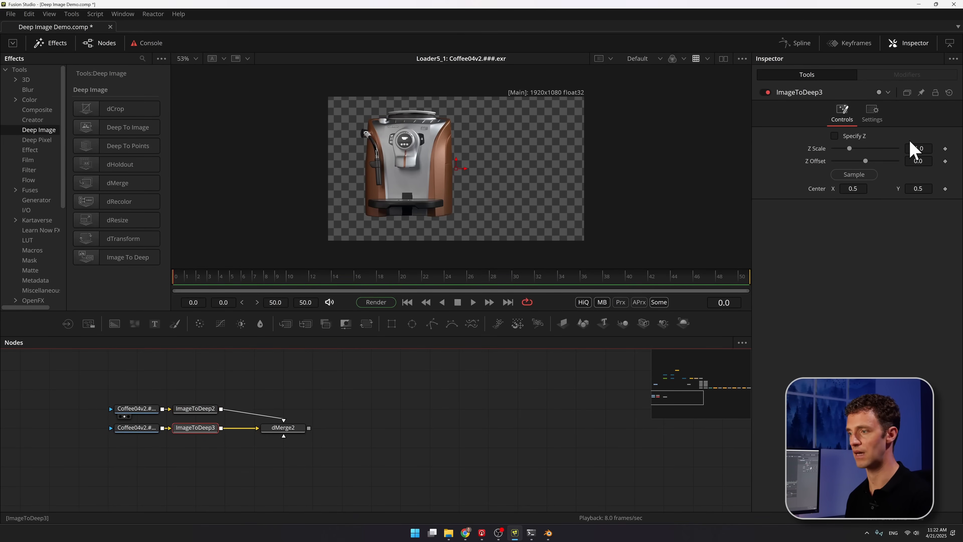
{"action": "left_click", "coordinate": [919, 149]}
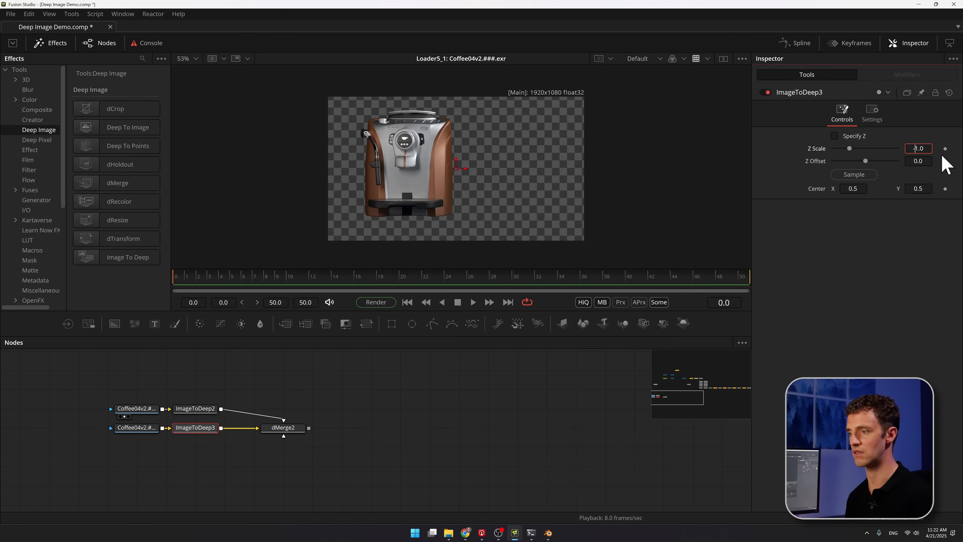
{"action": "key", "text": "BackSpace"}
{"action": "key", "text": "Tab"}
{"action": "left_click", "coordinate": [281, 429]}
{"action": "key", "text": "2"}
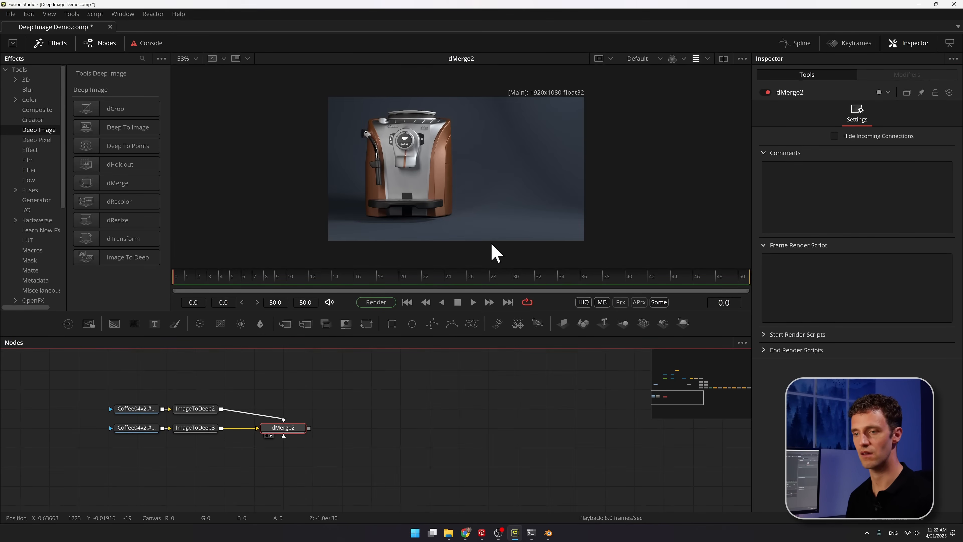
Make room before dMerge2 and add a Text node above it reading "Great Espresso"
{"action": "left_click_drag", "start_coordinate": [286, 429], "coordinate": [315, 429]}
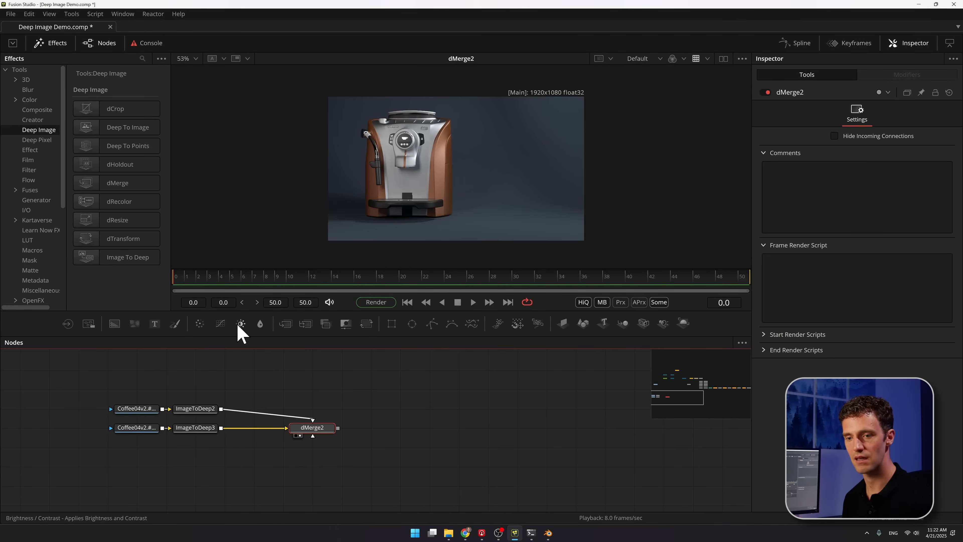
{"action": "left_click_drag", "start_coordinate": [154, 324], "coordinate": [343, 393]}
{"action": "left_click", "coordinate": [804, 230]}
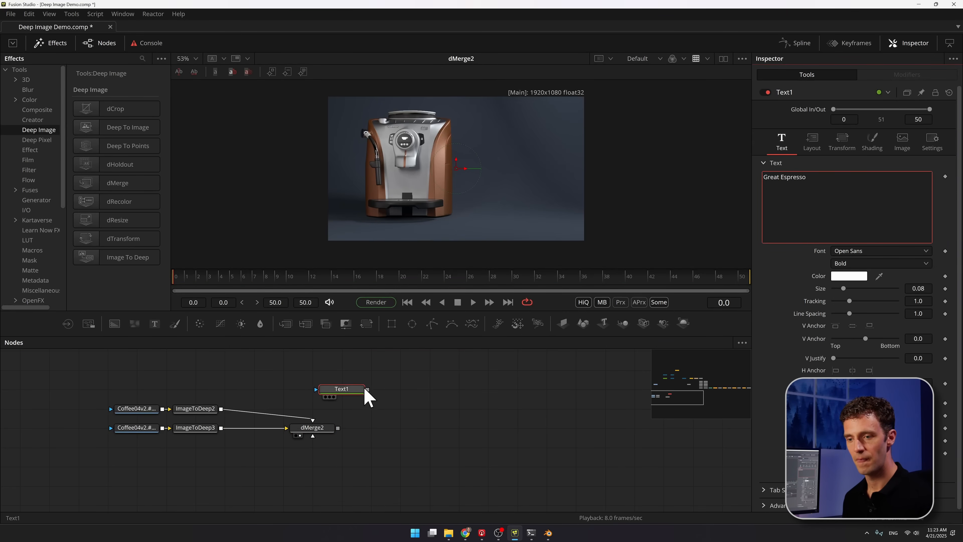
Add an Image To Deep node after Text1, connect it to dMerge2, and select the new conversion node
{"action": "left_click", "coordinate": [125, 262]}
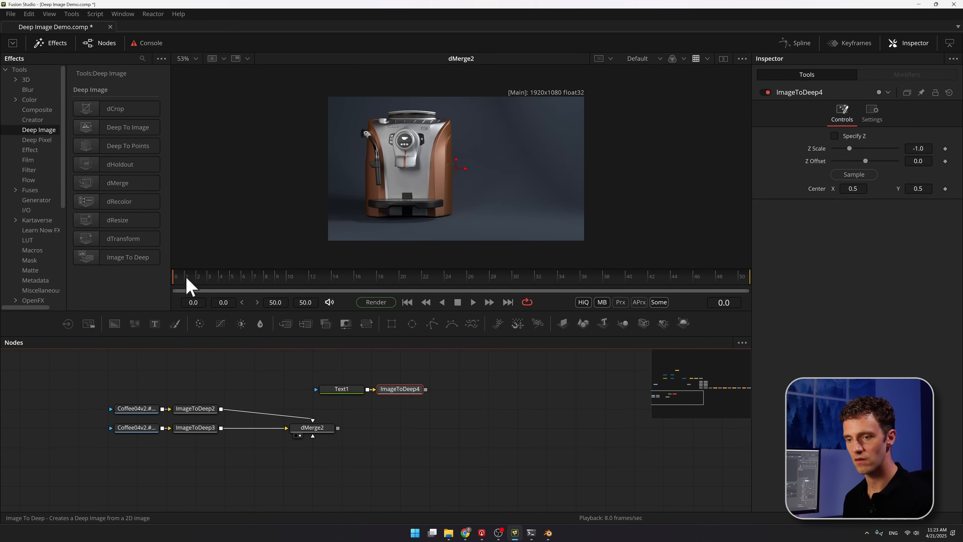
{"action": "left_click_drag", "start_coordinate": [427, 390], "coordinate": [422, 431]}
{"action": "left_click", "coordinate": [409, 391]}
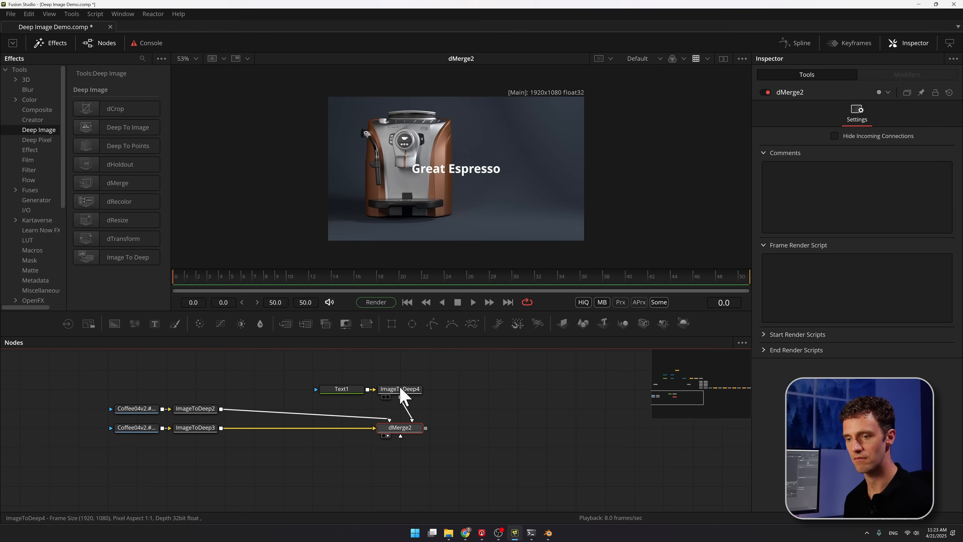
Sample ImageToDeep4's Z Offset from the espresso machine's body, about 8.05, and examine where the text intersects the machine
{"action": "left_click_drag", "start_coordinate": [867, 175], "coordinate": [439, 172]}
{"action": "scroll", "coordinate": [414, 170], "scroll_direction": "up", "scroll_amount": 5}
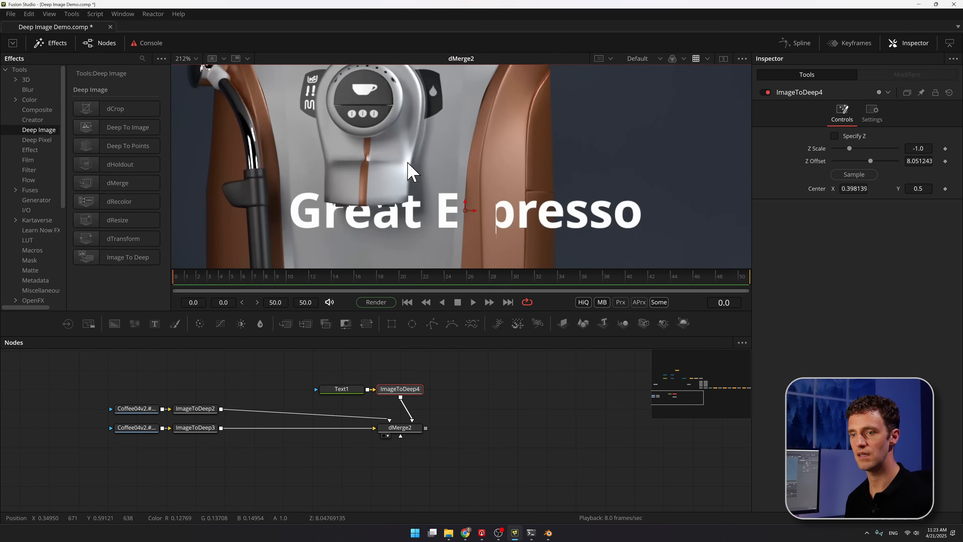
{"action": "scroll", "coordinate": [381, 182], "scroll_direction": "up", "scroll_amount": 5}
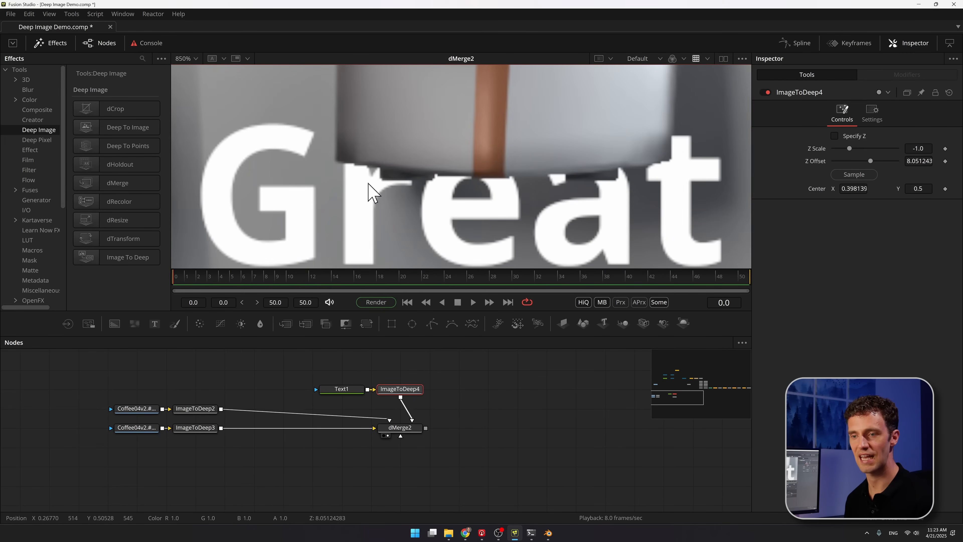
{"action": "scroll", "coordinate": [405, 185], "scroll_direction": "down", "scroll_amount": 2}
{"action": "scroll", "coordinate": [542, 171], "scroll_direction": "down", "scroll_amount": 3}
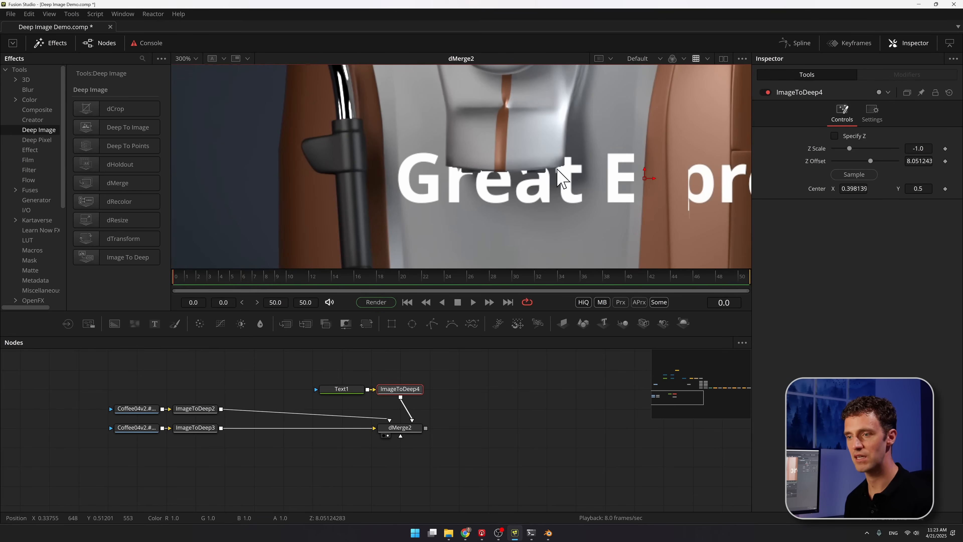
{"action": "scroll", "coordinate": [573, 152], "scroll_direction": "down", "scroll_amount": 5}
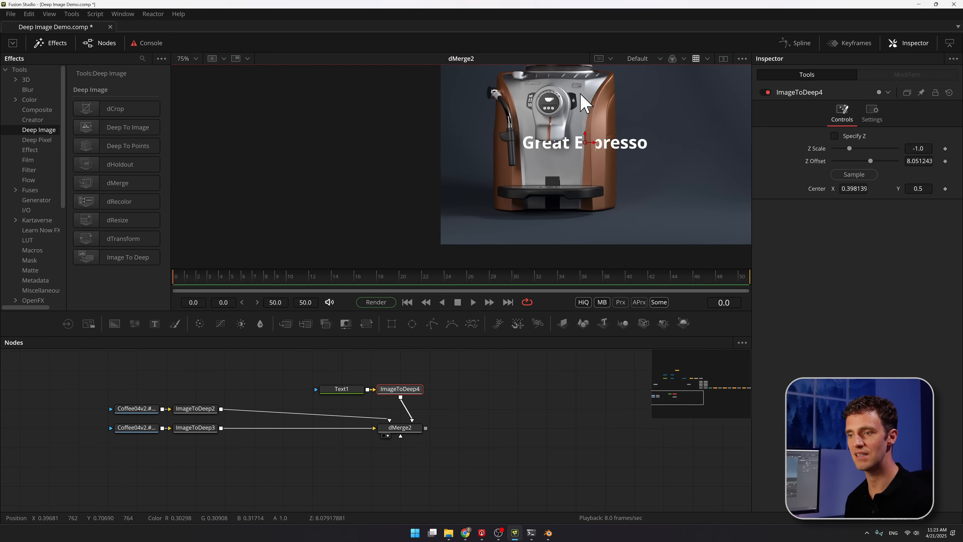
{"action": "scroll", "coordinate": [569, 133], "scroll_direction": "up", "scroll_amount": 4}
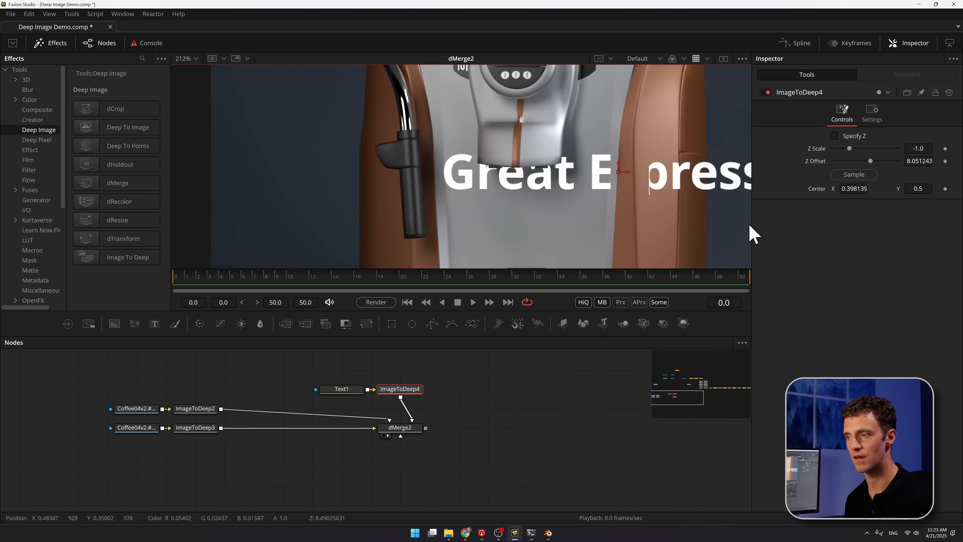
Resample ImageToDeep4's Z Offset from the merged image to about 9.99 and set its Center X to 0.383039
{"action": "left_click", "coordinate": [400, 428]}
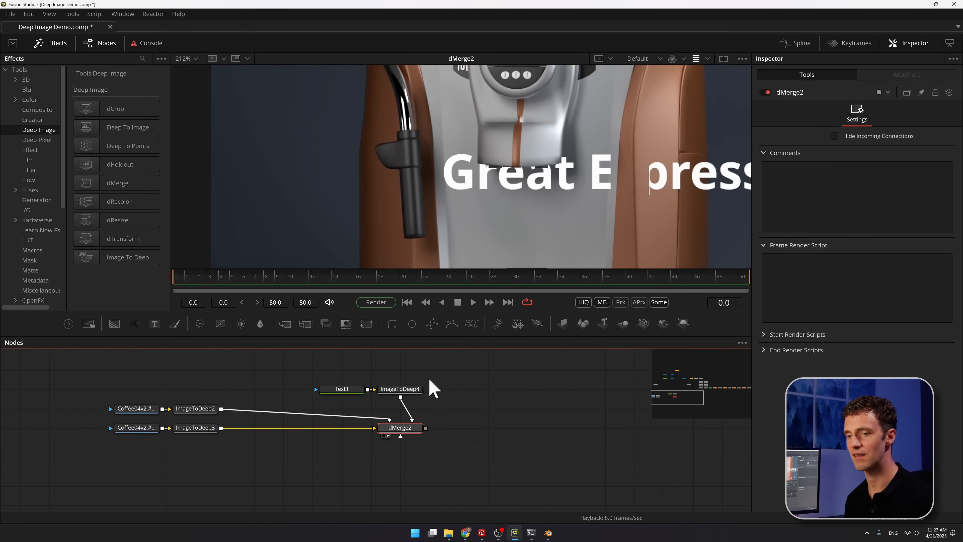
{"action": "left_click", "coordinate": [391, 390]}
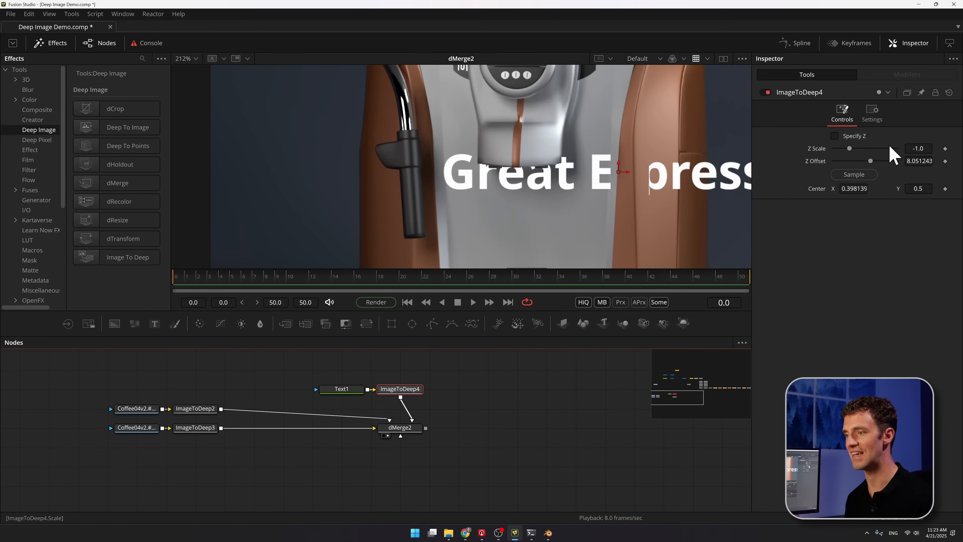
{"action": "mouse_move", "coordinate": [868, 194]}
{"action": "left_mouse_down"}
{"action": "mouse_move", "coordinate": [802, 194]}
{"action": "mouse_move", "coordinate": [869, 193]}
{"action": "left_mouse_up"}
{"action": "scroll", "coordinate": [731, 189], "scroll_direction": "down", "scroll_amount": 2}
{"action": "left_click_drag", "start_coordinate": [670, 168], "coordinate": [543, 165]}
{"action": "left_click_drag", "start_coordinate": [849, 177], "coordinate": [746, 201]}
{"action": "scroll", "coordinate": [607, 180], "scroll_direction": "up", "scroll_amount": 10}
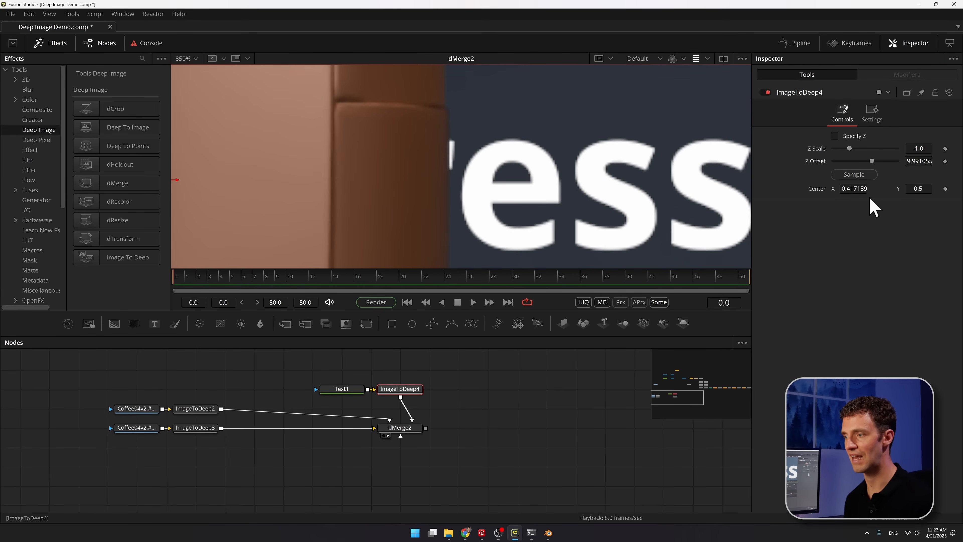
{"action": "mouse_move", "coordinate": [854, 188]}
{"action": "left_mouse_down"}
{"action": "mouse_move", "coordinate": [870, 188]}
{"action": "mouse_move", "coordinate": [846, 189]}
{"action": "left_mouse_up"}
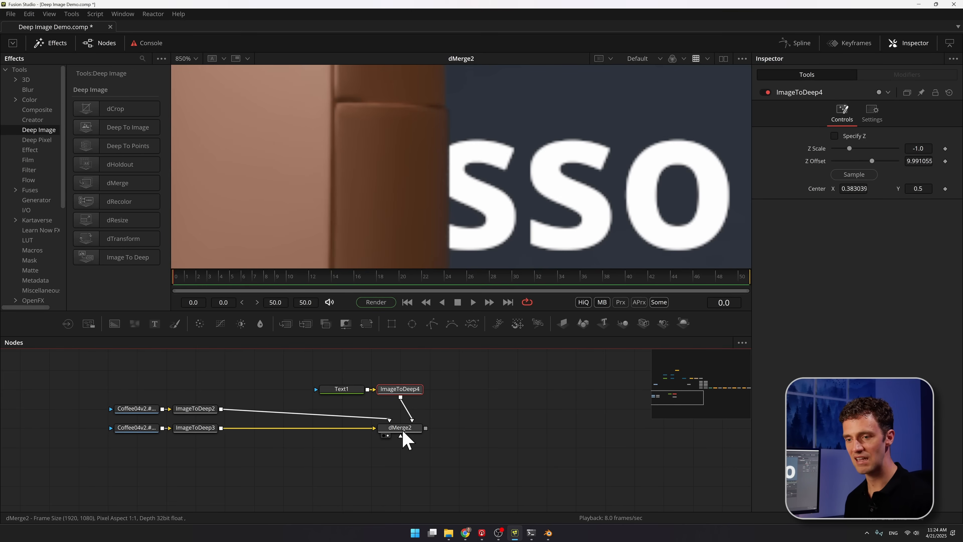
Add a Deep To Points node, connect dMerge2 to it, and display its point cloud framed in the viewer
{"action": "left_click", "coordinate": [411, 431]}
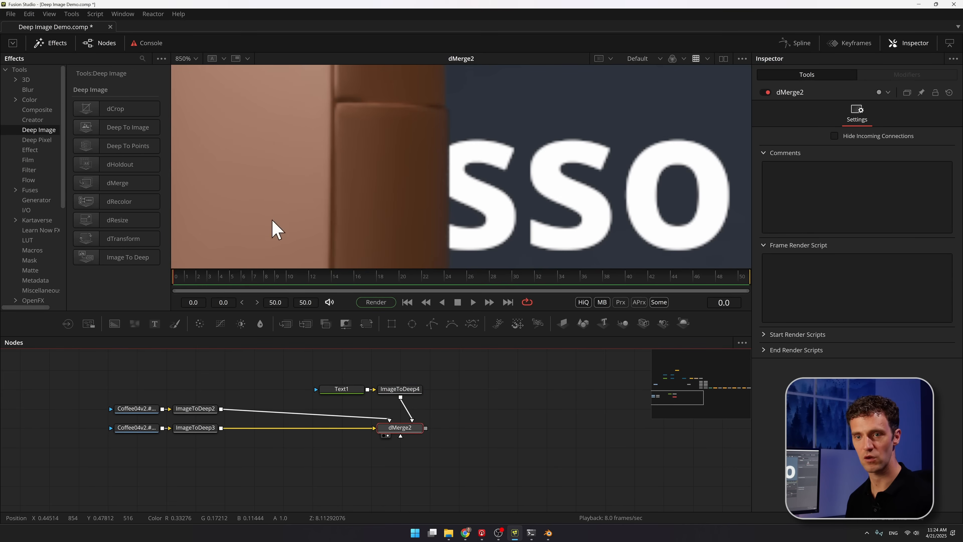
{"action": "left_click_drag", "start_coordinate": [131, 148], "coordinate": [518, 410]}
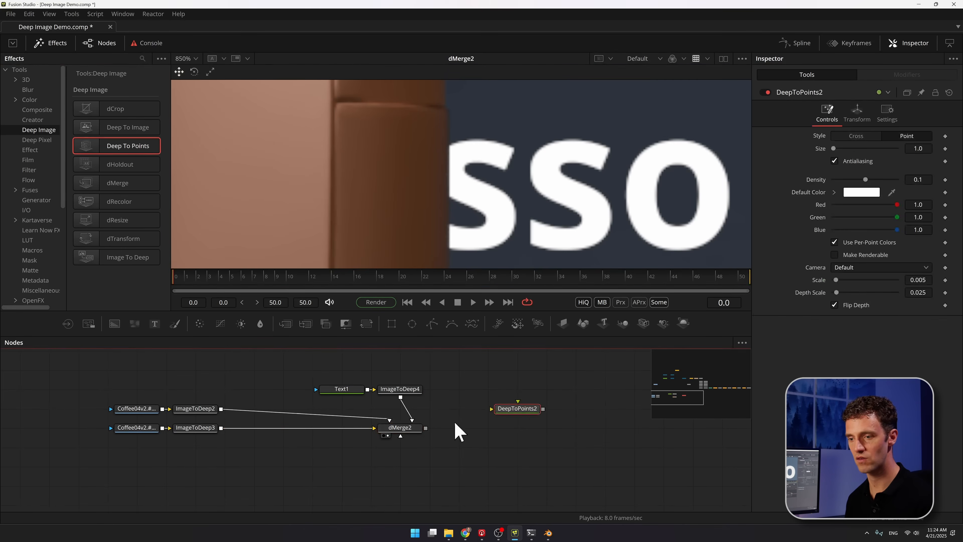
{"action": "left_click_drag", "start_coordinate": [426, 428], "coordinate": [570, 194]}
{"action": "left_click", "coordinate": [635, 147]}
{"action": "key", "text": "f"}
{"action": "scroll", "coordinate": [458, 165], "scroll_direction": "up", "scroll_amount": 5}
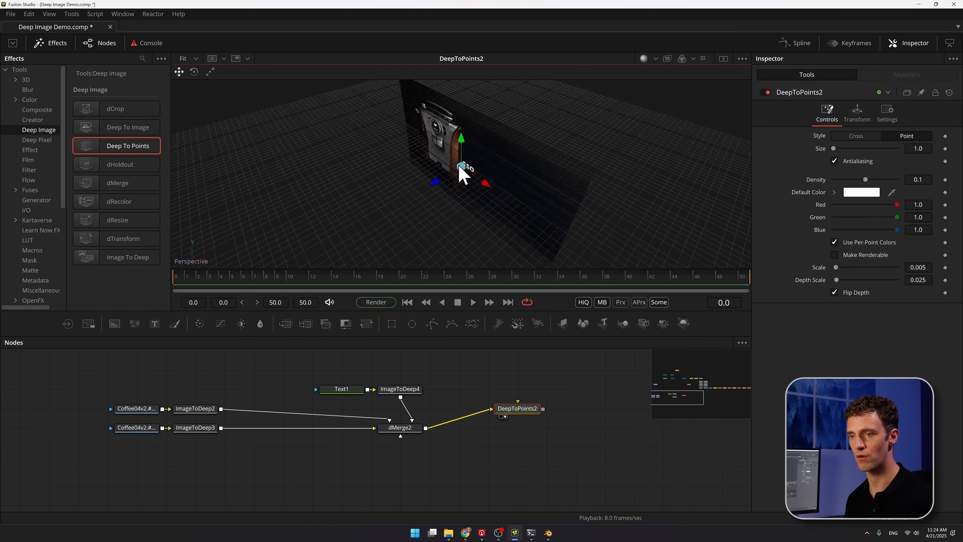
Set both the Depth Scale and the Density of DeepToPoints2 to 1.0
{"action": "left_click_drag", "start_coordinate": [542, 163], "coordinate": [508, 158]}
{"action": "left_click_drag", "start_coordinate": [836, 281], "coordinate": [943, 279]}
{"action": "type", "text": "1"}
{"action": "key", "text": "Return"}
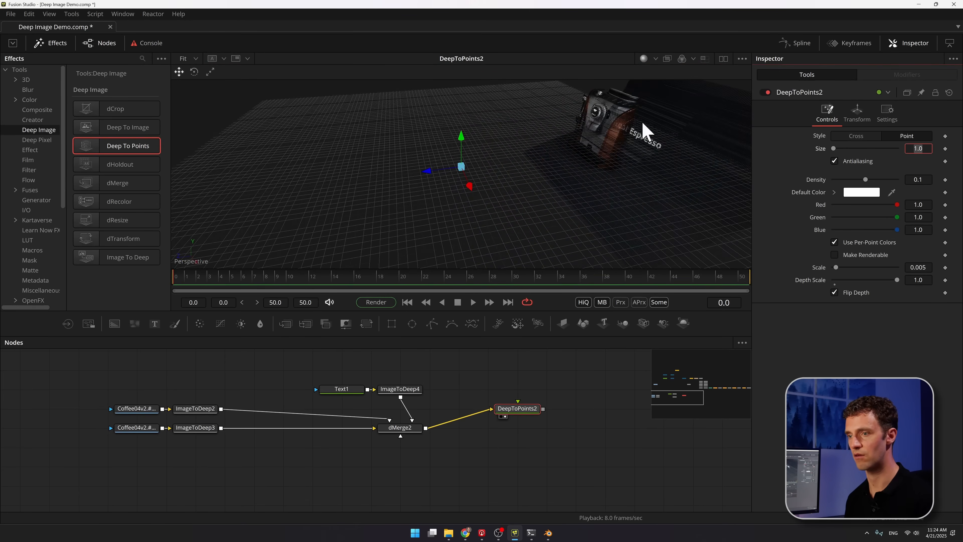
{"action": "left_click_drag", "start_coordinate": [643, 129], "coordinate": [516, 174]}
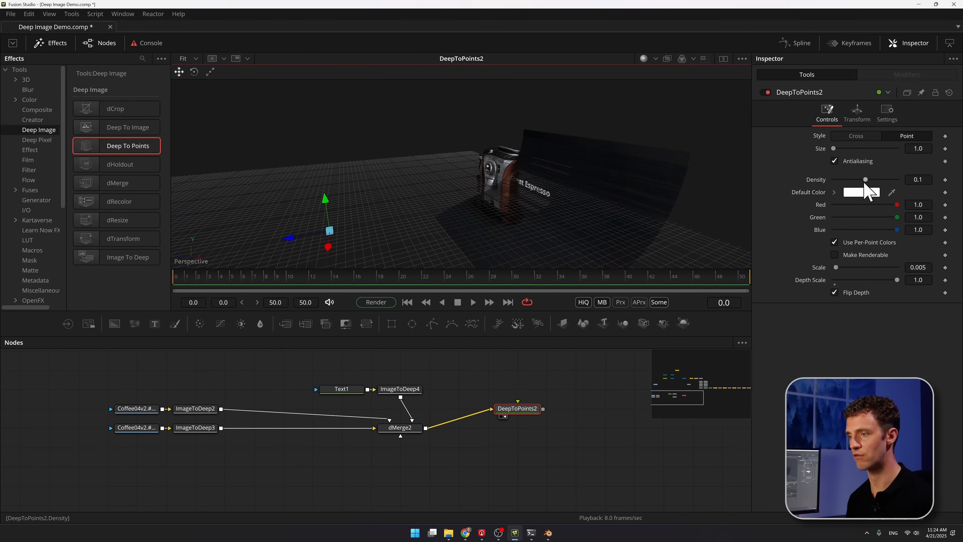
{"action": "left_click_drag", "start_coordinate": [865, 180], "coordinate": [941, 186]}
{"action": "scroll", "coordinate": [580, 155], "scroll_direction": "up", "scroll_amount": 2}
{"action": "scroll", "coordinate": [561, 169], "scroll_direction": "down", "scroll_amount": 1}
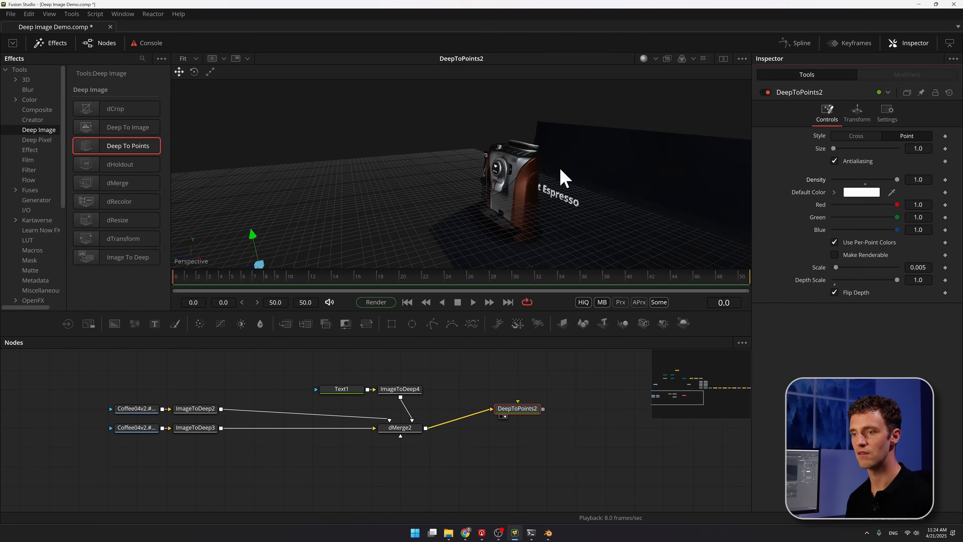
Examine the point cloud from several angles to check the text's depth between the espresso machine and the backdrop
{"action": "left_click_drag", "start_coordinate": [565, 177], "coordinate": [418, 186]}
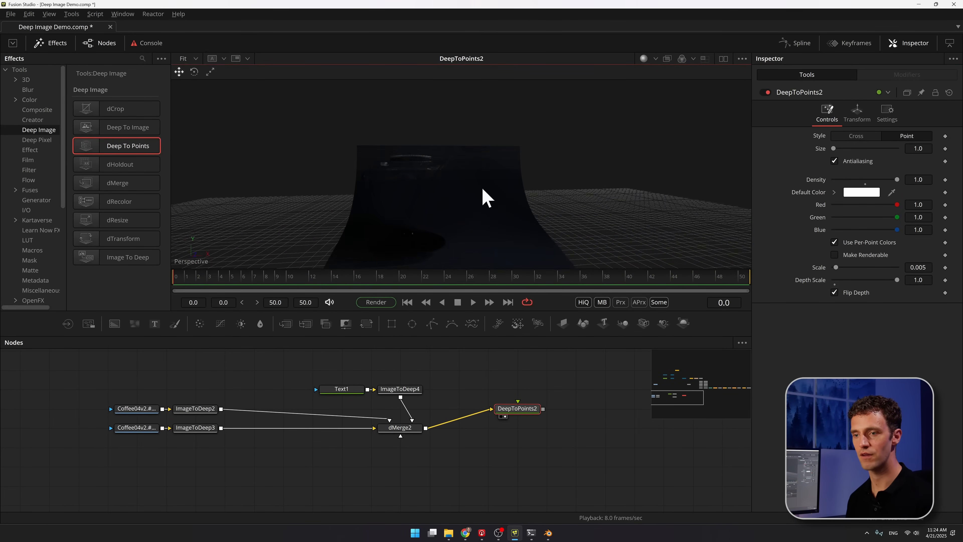
{"action": "left_click_drag", "start_coordinate": [483, 189], "coordinate": [440, 188]}
{"action": "left_click_drag", "start_coordinate": [549, 222], "coordinate": [407, 172]}
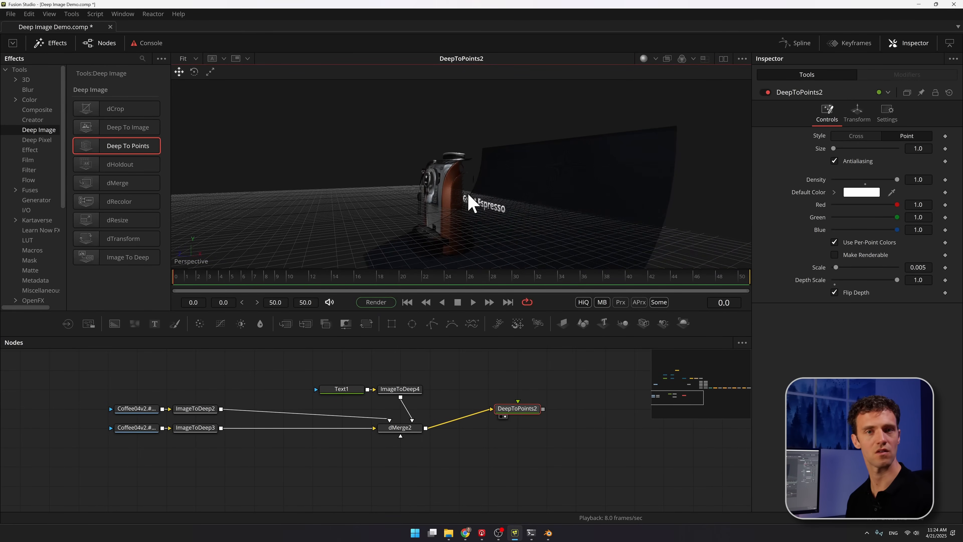
{"action": "left_click_drag", "start_coordinate": [603, 182], "coordinate": [523, 213]}
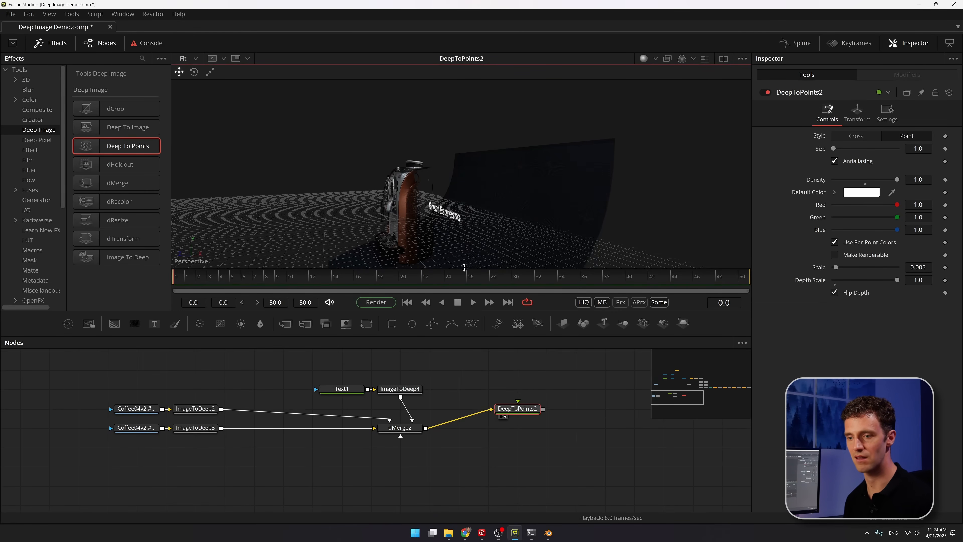
{"action": "left_click_drag", "start_coordinate": [531, 213], "coordinate": [515, 218]}
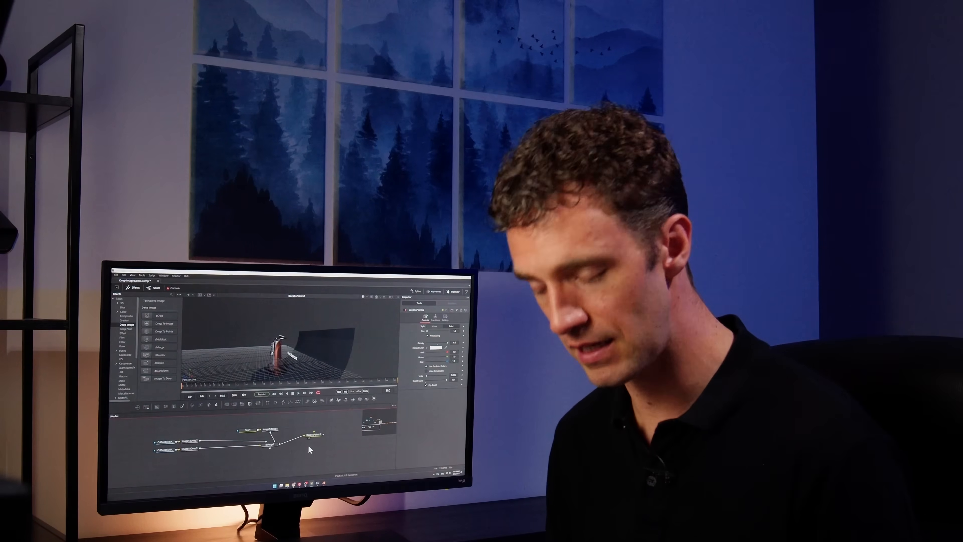
Add a Saver node with the file name test..exr below DeepToPoints2, connect dMerge2 to it, and display the Saver
{"action": "key", "text": "shift+space"}
{"action": "type", "text": "sv"}
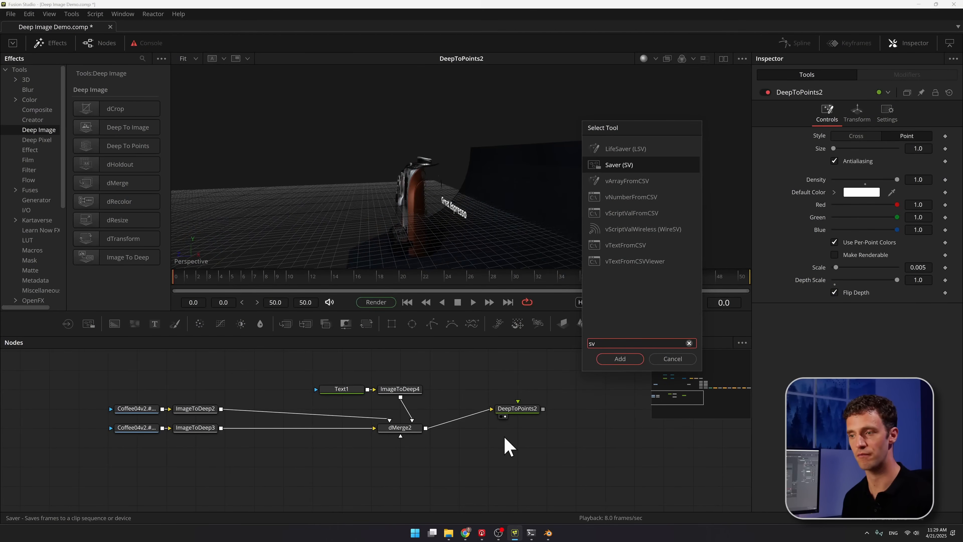
{"action": "key", "text": "Return"}
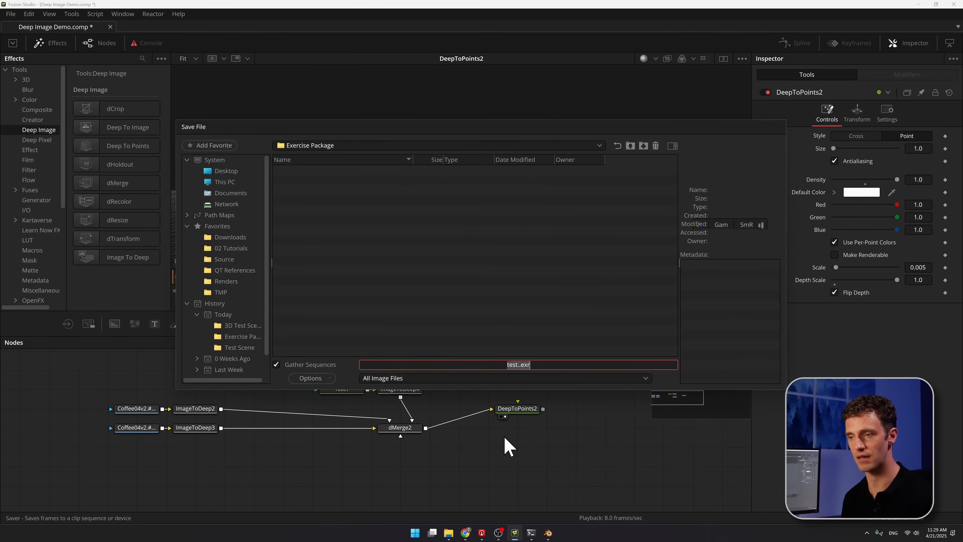
{"action": "left_click", "coordinate": [608, 382]}
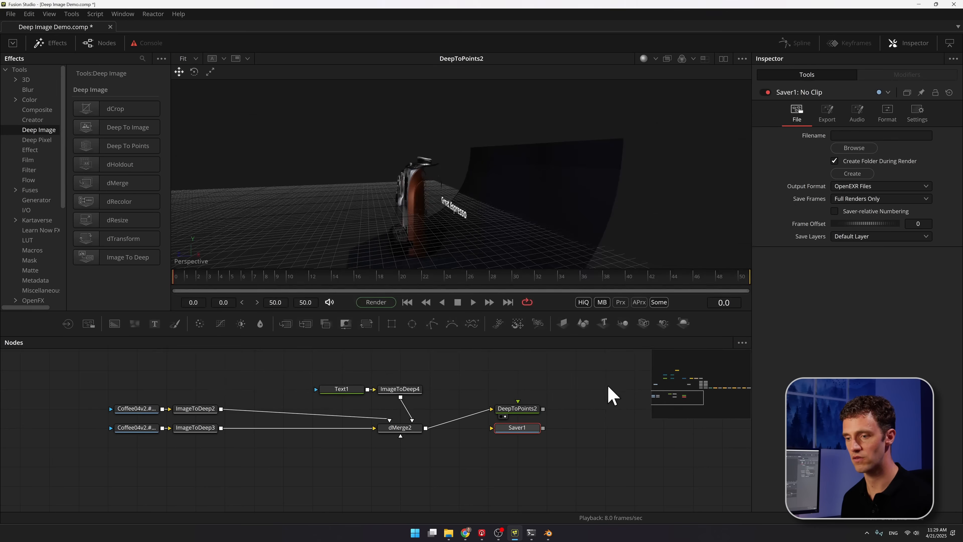
{"action": "left_click_drag", "start_coordinate": [502, 430], "coordinate": [521, 450]}
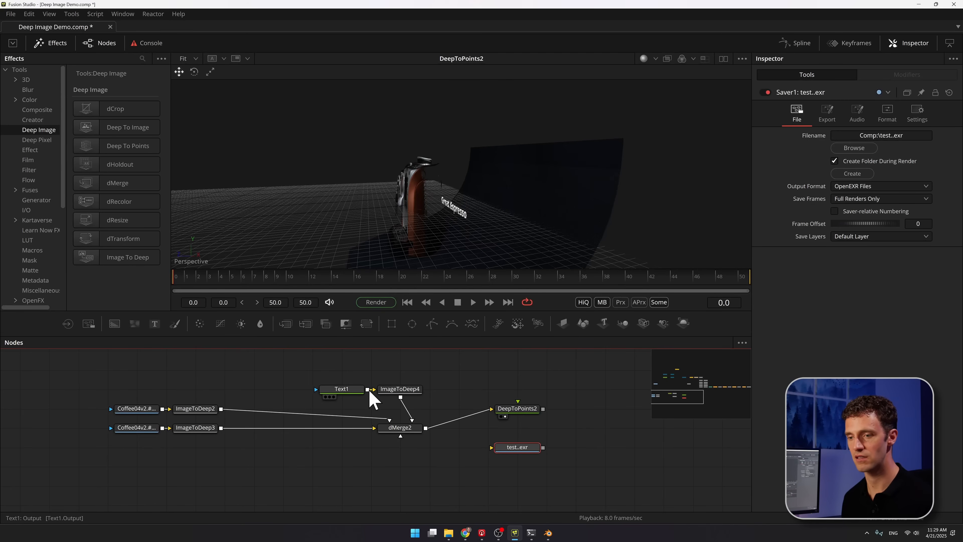
{"action": "left_click_drag", "start_coordinate": [513, 435], "coordinate": [516, 449]}
{"action": "key", "text": "1"}
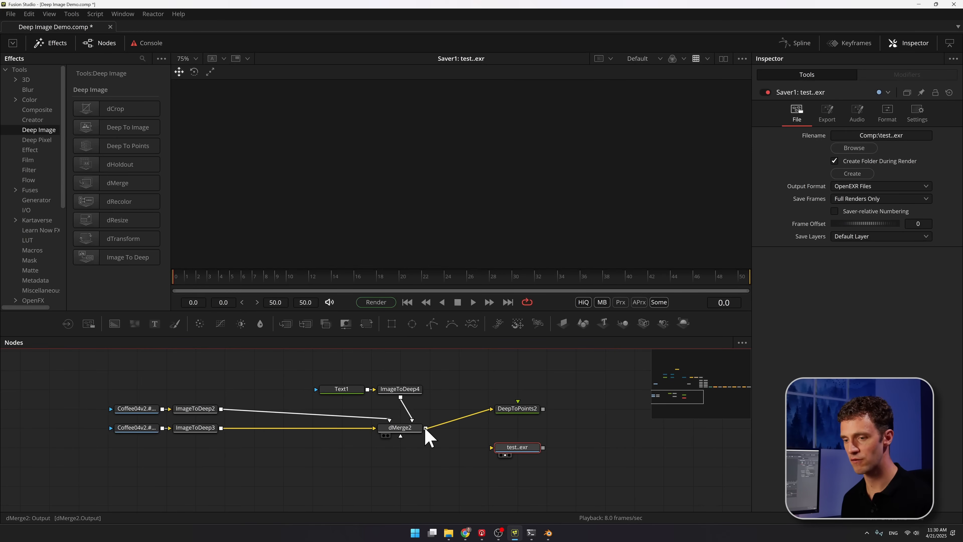
{"action": "left_click_drag", "start_coordinate": [426, 428], "coordinate": [514, 452]}
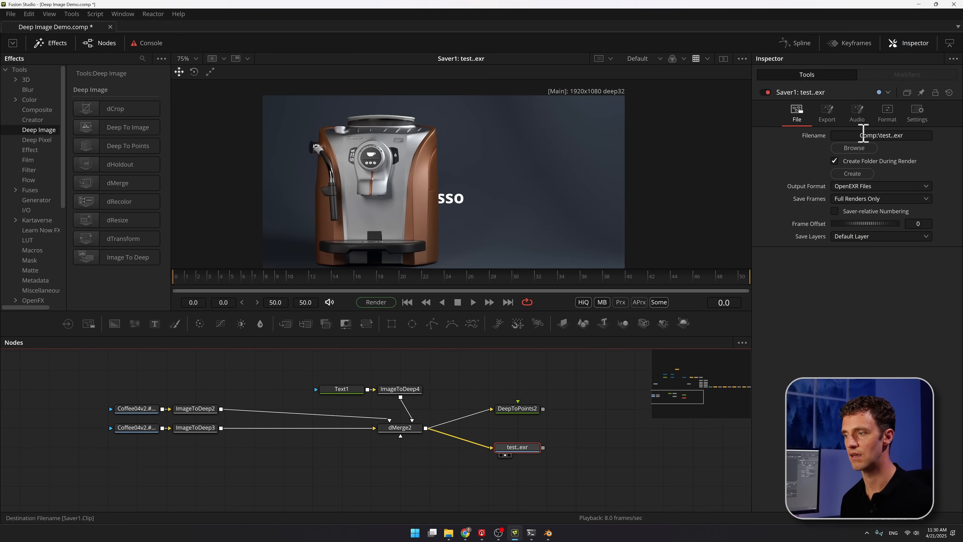
Review the Saver's export, audio, format and general settings
{"action": "left_click", "coordinate": [823, 124]}
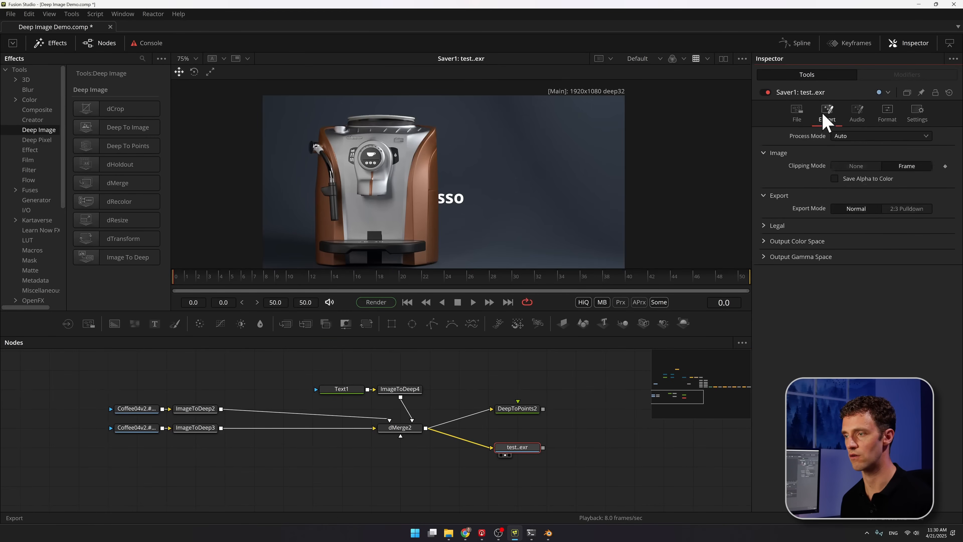
{"action": "left_click", "coordinate": [866, 122]}
{"action": "left_click", "coordinate": [896, 120]}
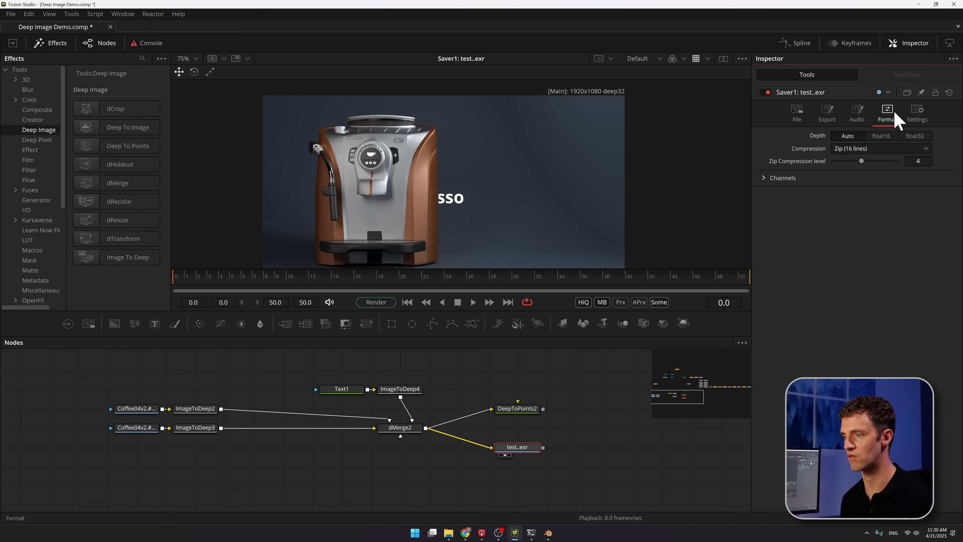
{"action": "left_click", "coordinate": [918, 113]}
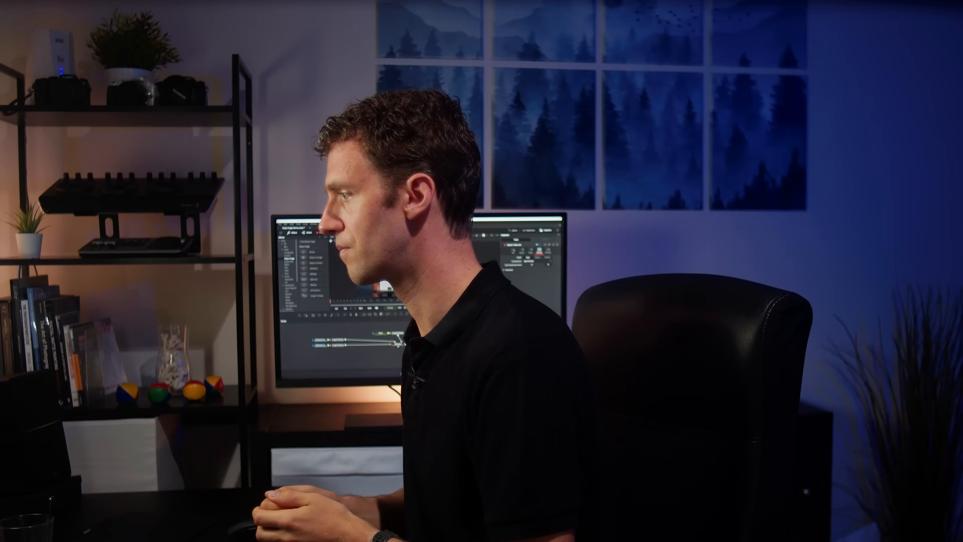